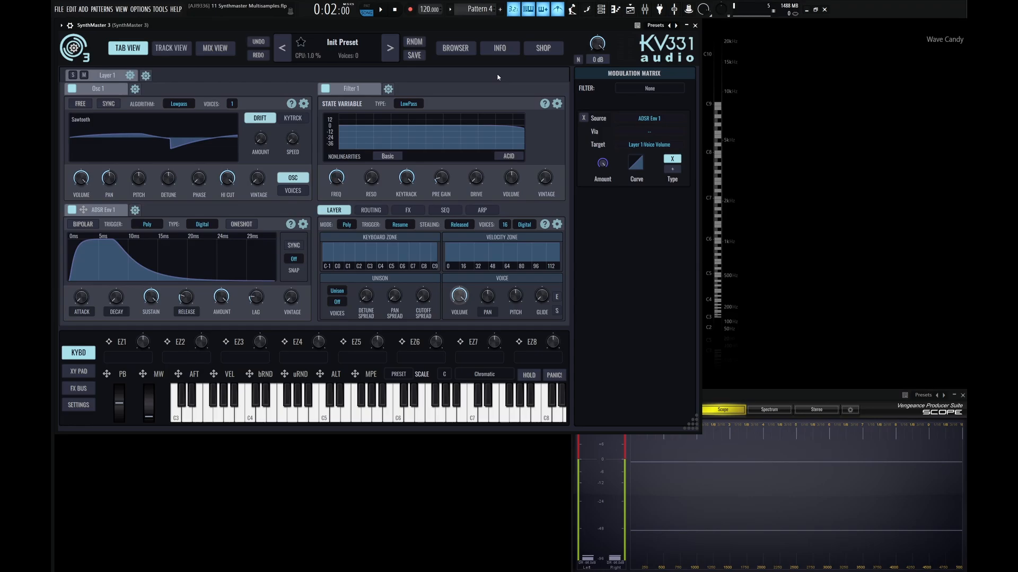
Load the Electric Guitar-A String multisample into Osc 1 and open it in the Sample Editor.
{"action": "left_click", "coordinate": [344, 44]}
{"action": "left_click", "coordinate": [343, 41]}
{"action": "left_click", "coordinate": [180, 147]}
{"action": "left_click", "coordinate": [289, 203]}
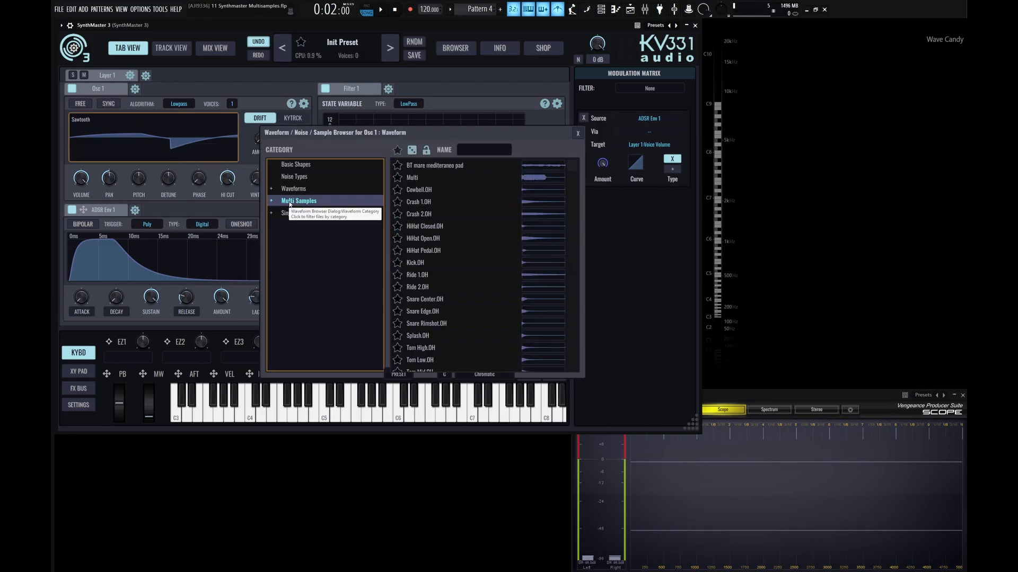
{"action": "scroll", "coordinate": [427, 286], "scroll_direction": "down", "scroll_amount": 5}
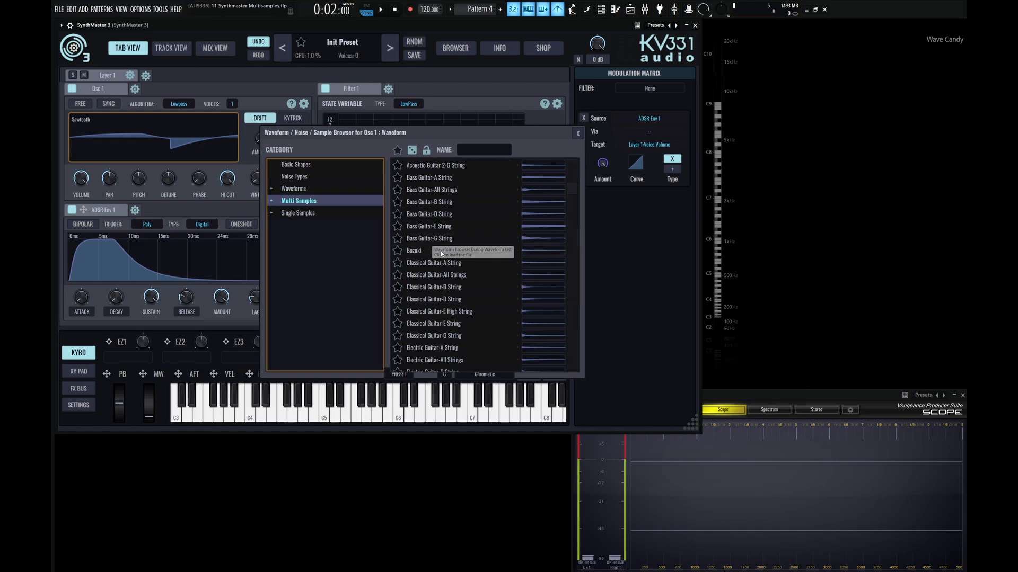
{"action": "scroll", "coordinate": [441, 250], "scroll_direction": "down", "scroll_amount": 3}
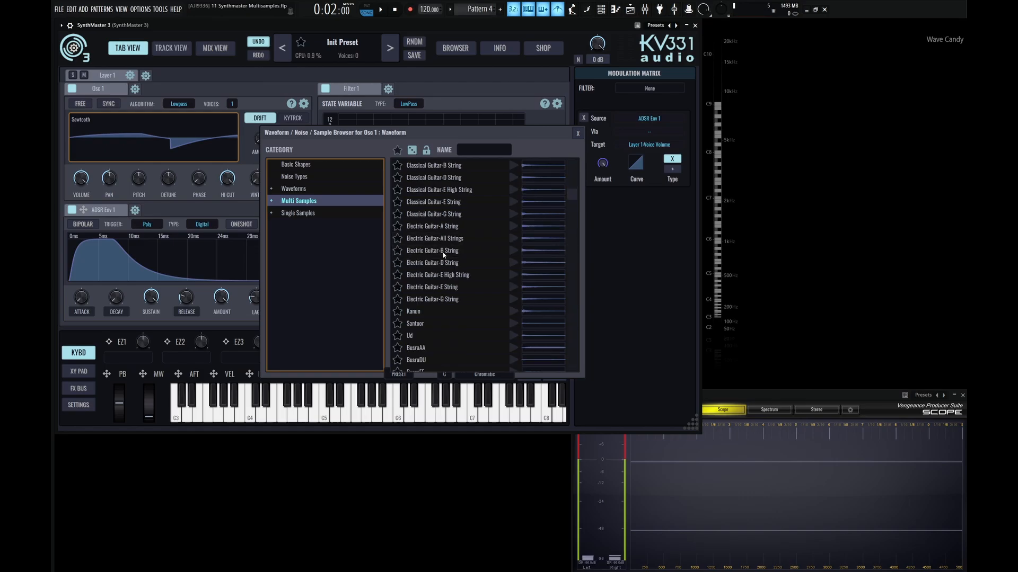
{"action": "left_click", "coordinate": [431, 227]}
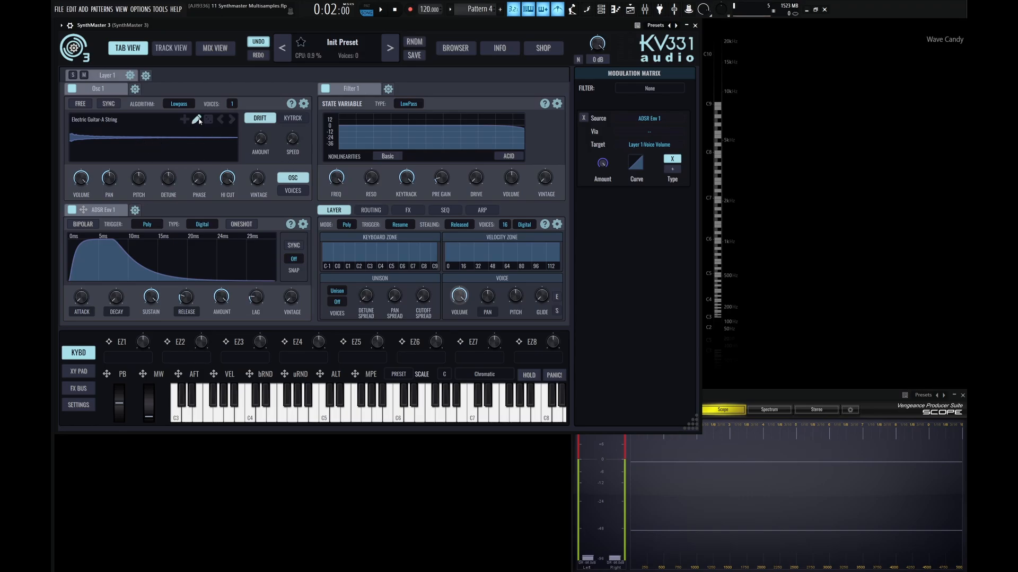
{"action": "left_click", "coordinate": [196, 120]}
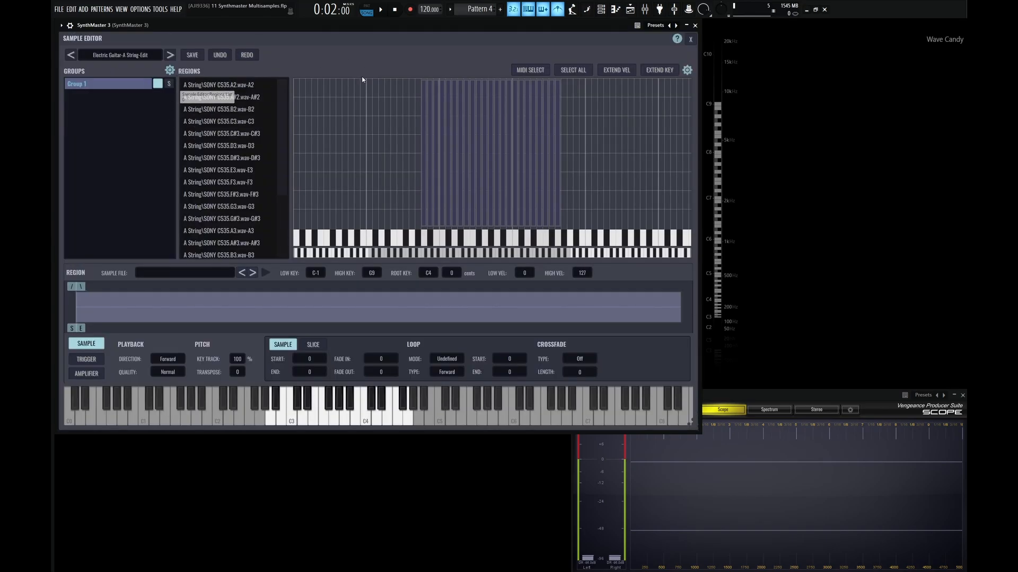
Look through the factory multisample collections available for loading in the Sample Editor.
{"action": "left_click", "coordinate": [114, 55]}
{"action": "mouse_move", "coordinate": [111, 79]}
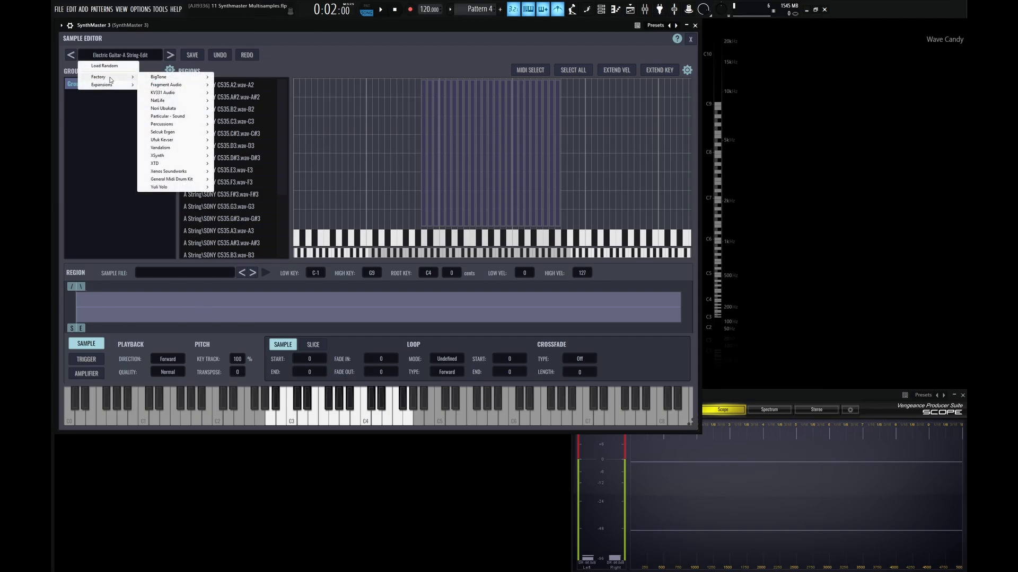
{"action": "left_click", "coordinate": [236, 37]}
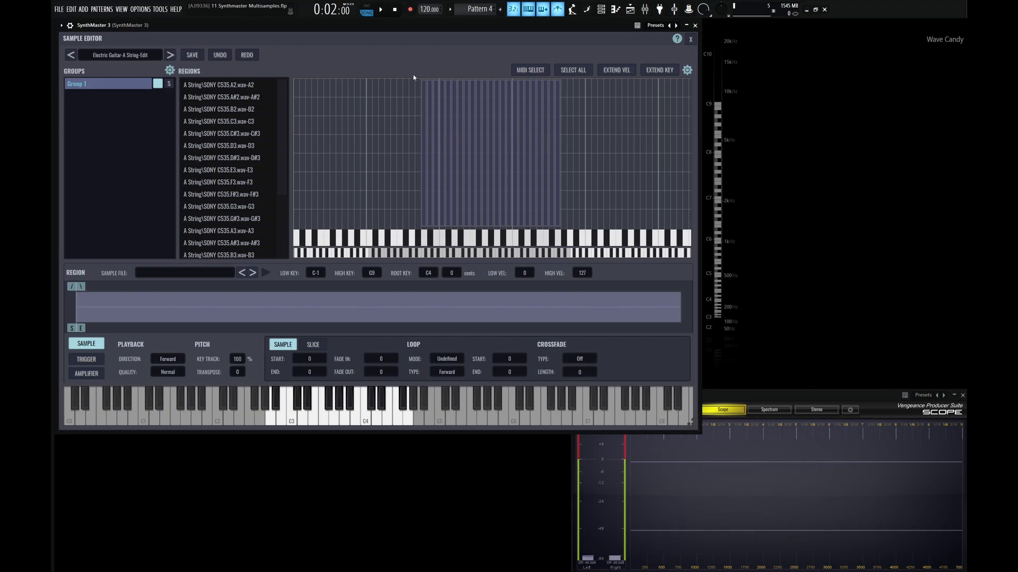
Turn on MIDI Select and select individual regions on the key map one at a time, finishing on F3.
{"action": "left_click", "coordinate": [489, 154]}
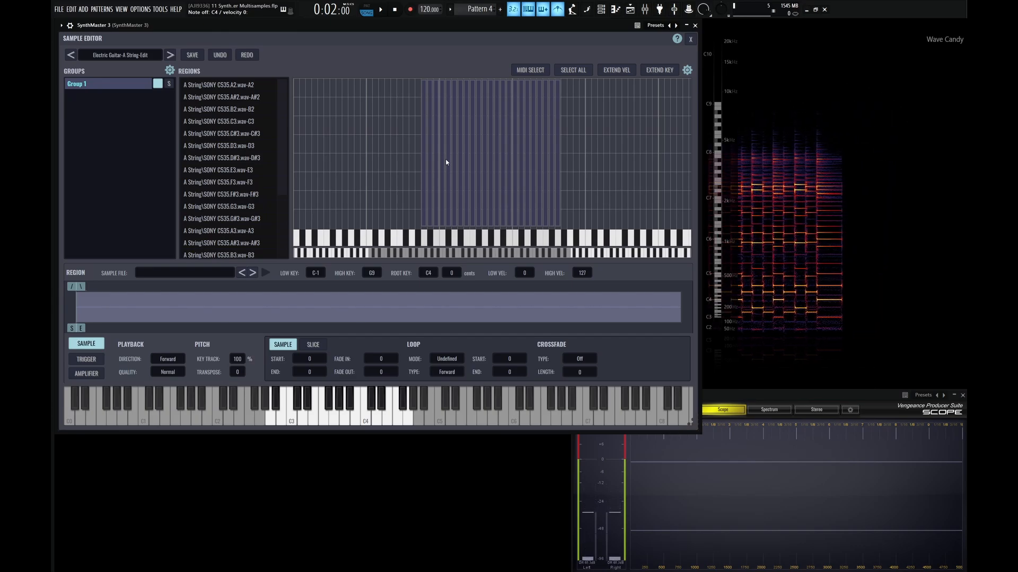
{"action": "left_click", "coordinate": [530, 71]}
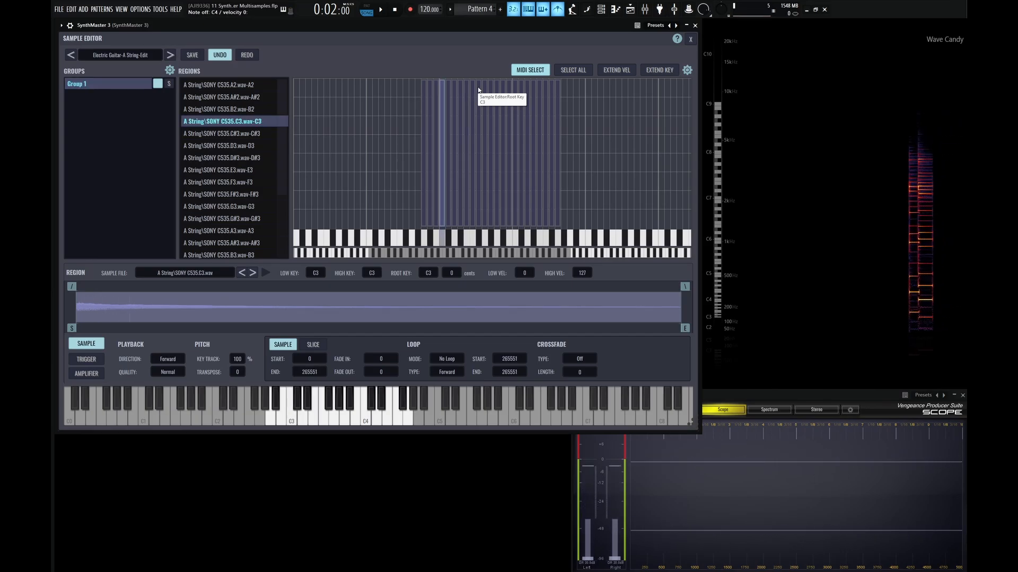
{"action": "left_click", "coordinate": [496, 118]}
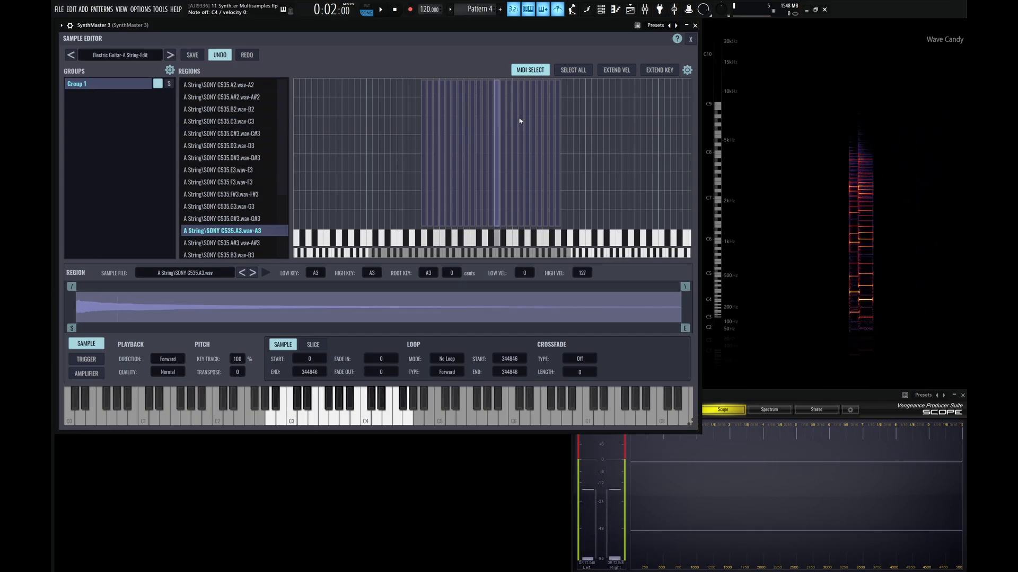
{"action": "left_click", "coordinate": [519, 118]}
{"action": "left_click", "coordinate": [550, 121]}
{"action": "left_click", "coordinate": [511, 121]}
{"action": "left_click", "coordinate": [473, 120]}
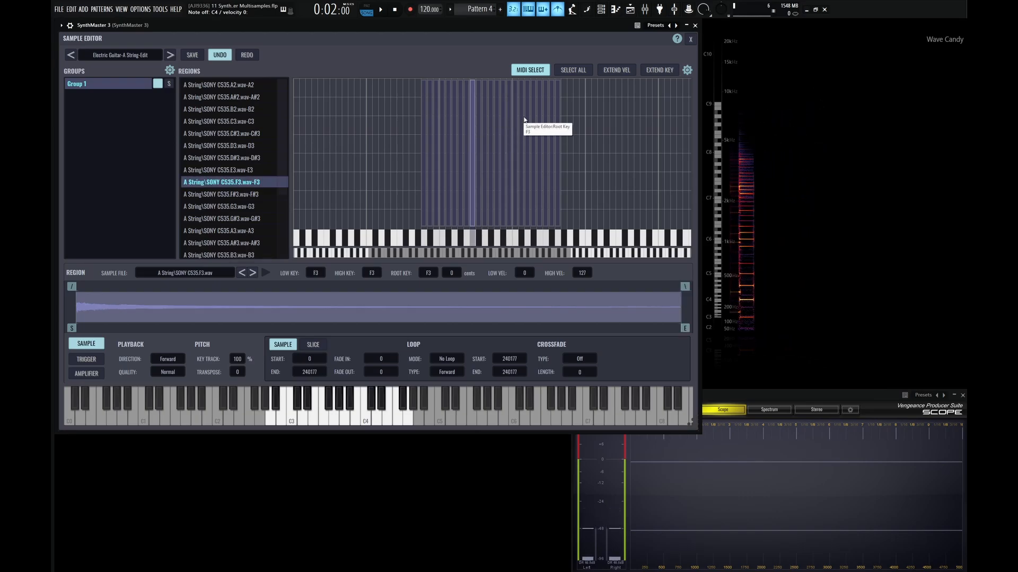
Multi-select the G#3, A#3 and C#4 regions, and marquee-select all regions from A3 upward.
{"action": "left_click", "coordinate": [492, 118]}
{"action": "left_click", "coordinate": [502, 119], "text": "ctrl"}
{"action": "left_click", "coordinate": [521, 119], "text": "ctrl"}
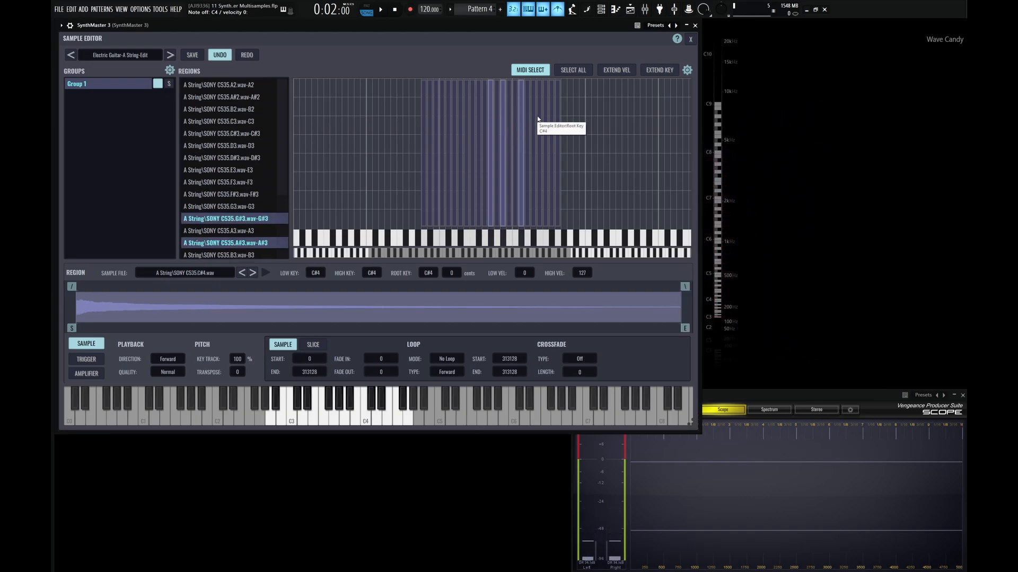
{"action": "left_click", "coordinate": [537, 119]}
{"action": "left_click", "coordinate": [552, 120]}
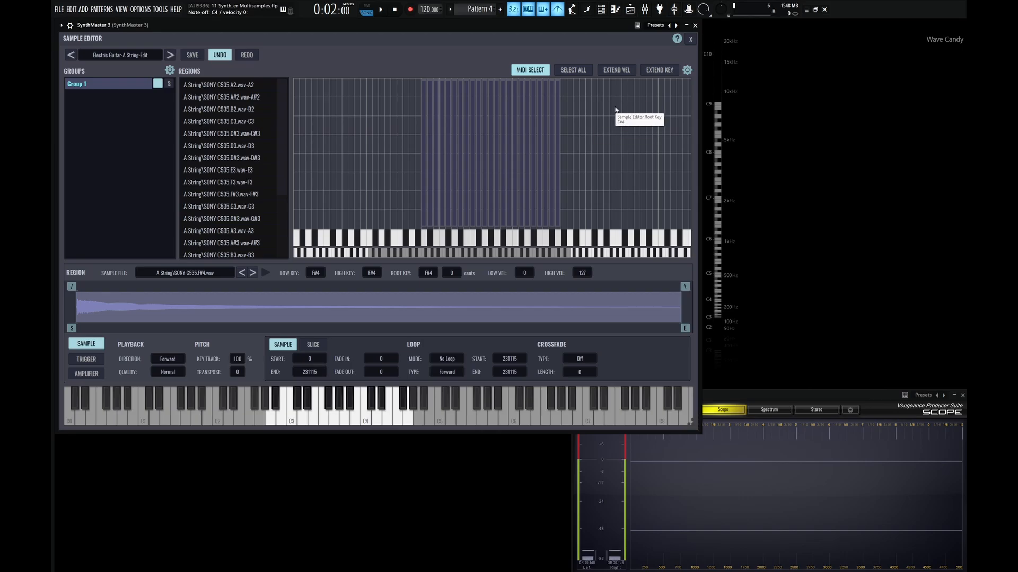
{"action": "left_click_drag", "start_coordinate": [602, 102], "coordinate": [495, 134]}
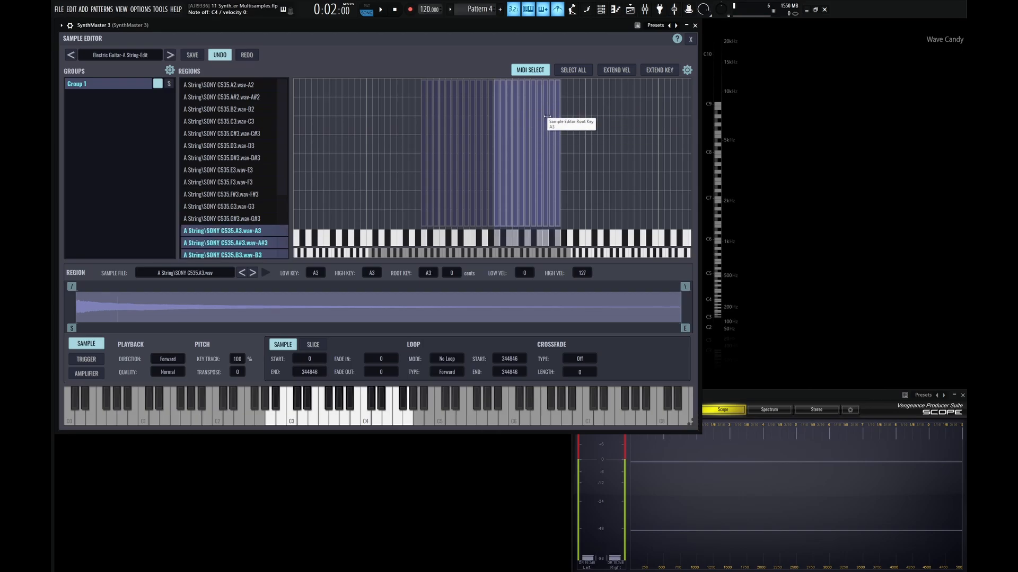
{"action": "left_click", "coordinate": [566, 118]}
Select all regions, narrow their velocity range to 27–95, and play test notes to audition them.
{"action": "left_click", "coordinate": [574, 74]}
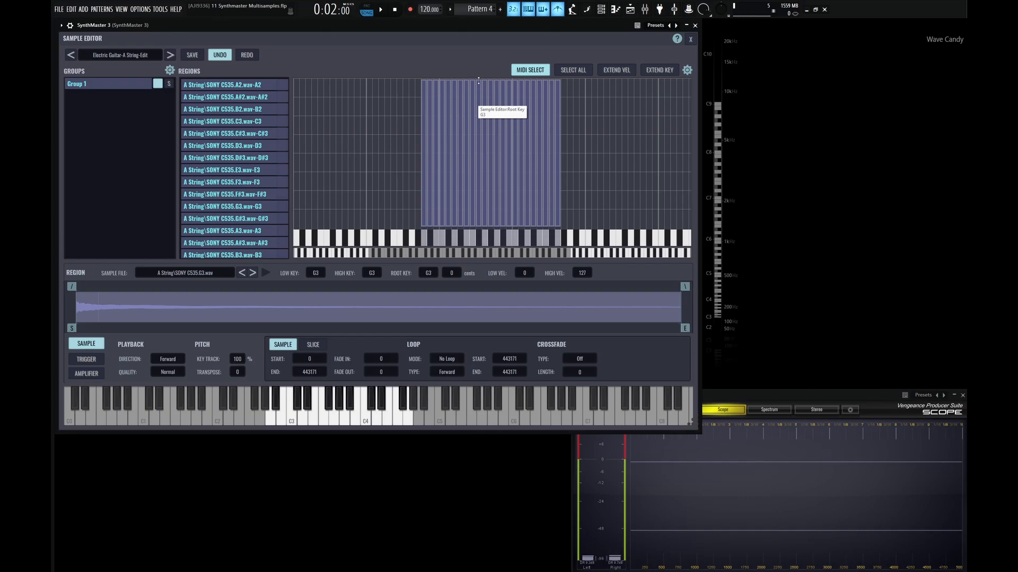
{"action": "left_click_drag", "start_coordinate": [478, 80], "coordinate": [478, 117]}
{"action": "left_click", "coordinate": [555, 156]}
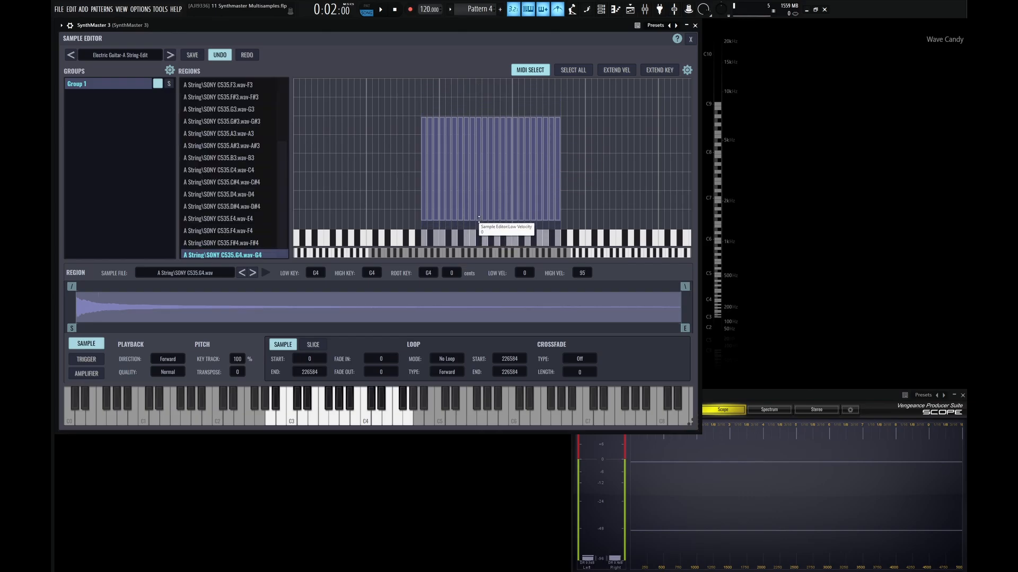
{"action": "left_click_drag", "start_coordinate": [479, 219], "coordinate": [477, 193]}
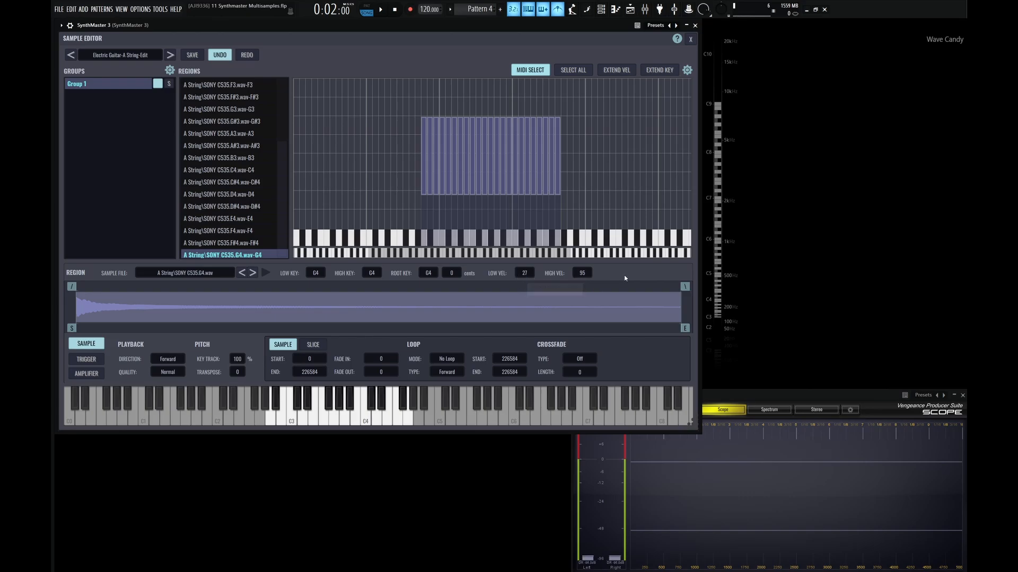
{"action": "key", "text": "b"}
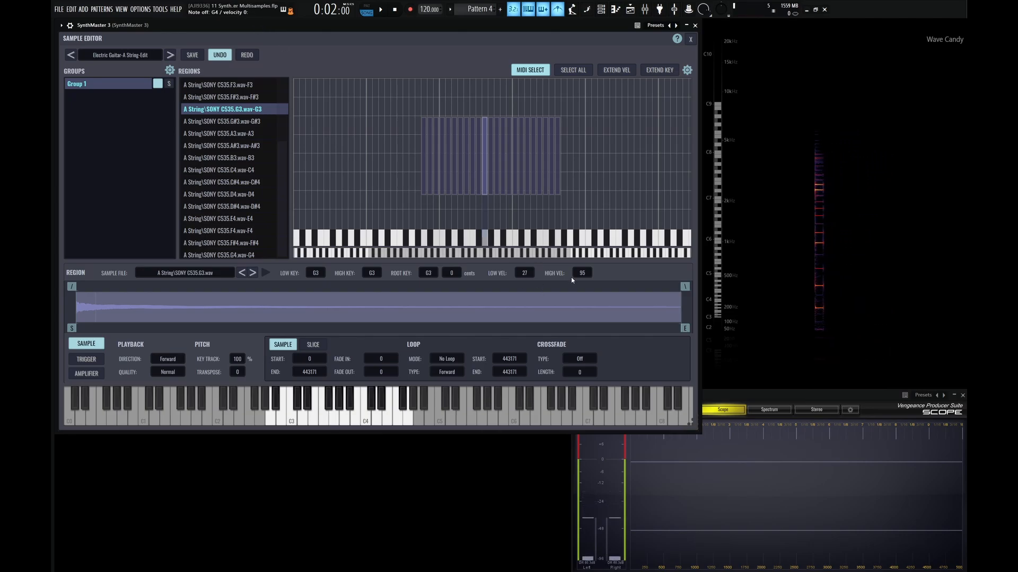
{"action": "key", "text": "b"}
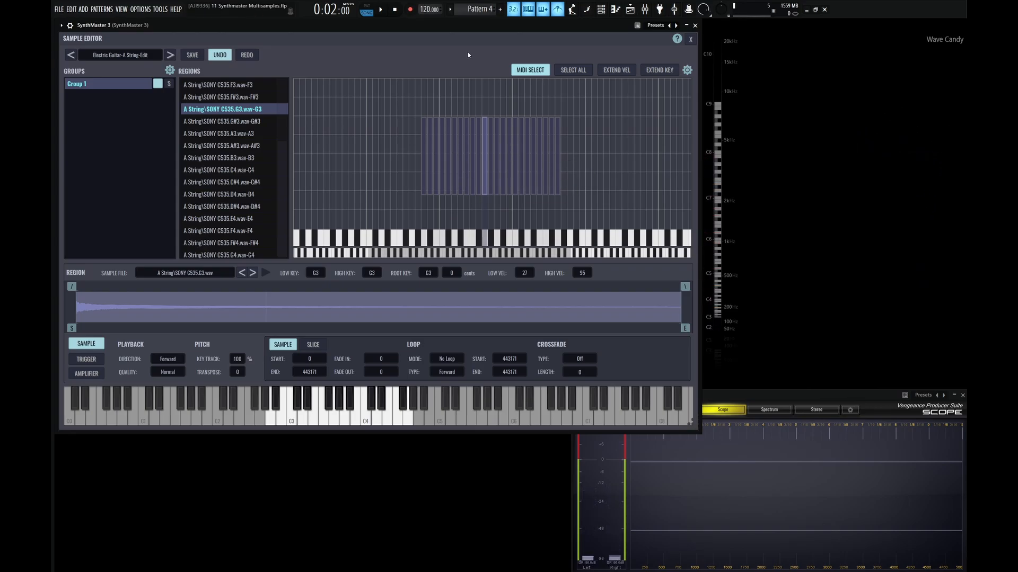
Extend the velocity range of all regions to the full 0–127.
{"action": "left_click", "coordinate": [573, 70]}
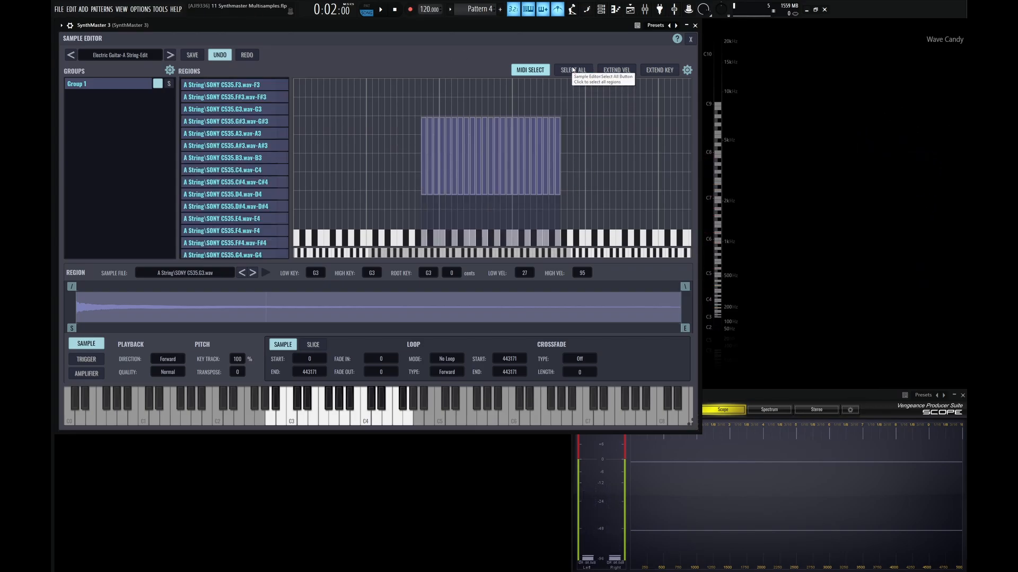
{"action": "left_click", "coordinate": [617, 70]}
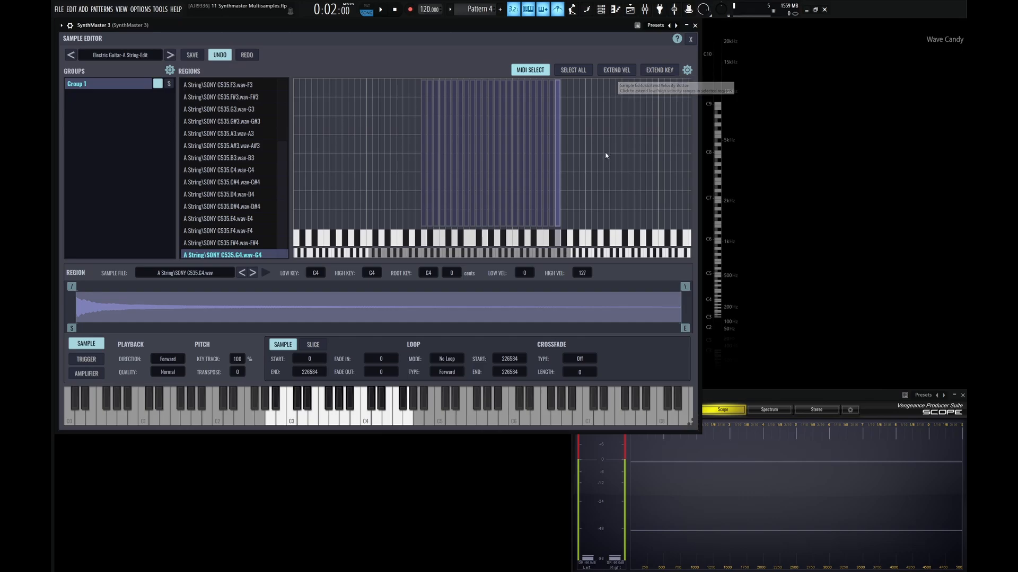
Stretch the G4 region's high key to A4 and apply Extend Key to it.
{"action": "left_click_drag", "start_coordinate": [558, 144], "coordinate": [580, 142]}
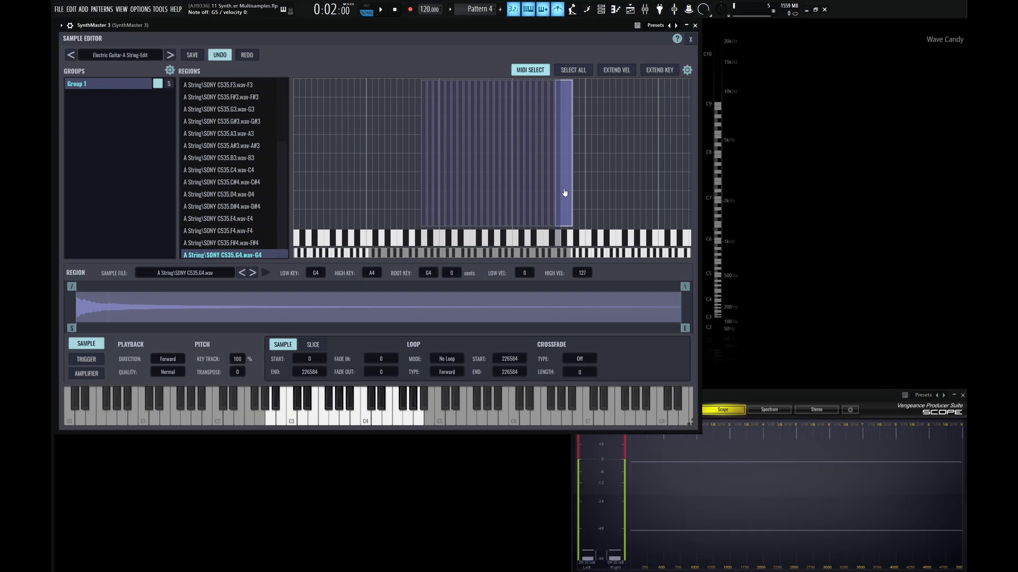
{"action": "left_click", "coordinate": [652, 74]}
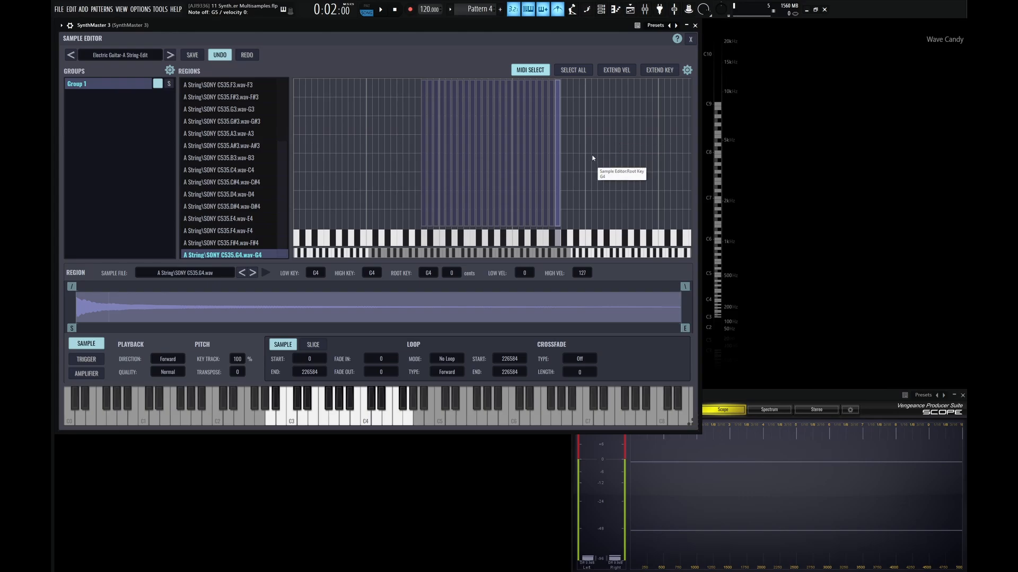
Delete the alternating regions G4, F4, D#4, C#4, B3 and A3 from Group 1.
{"action": "left_click", "coordinate": [546, 224], "text": "ctrl"}
{"action": "left_click", "coordinate": [533, 224], "text": "ctrl"}
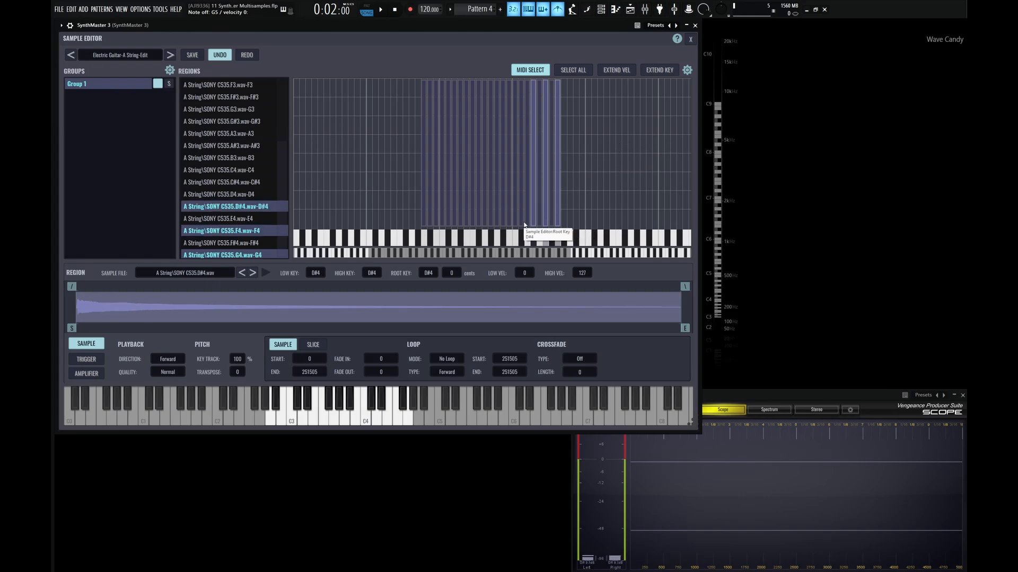
{"action": "left_click", "coordinate": [520, 224], "text": "ctrl"}
{"action": "left_click", "coordinate": [508, 224], "text": "ctrl"}
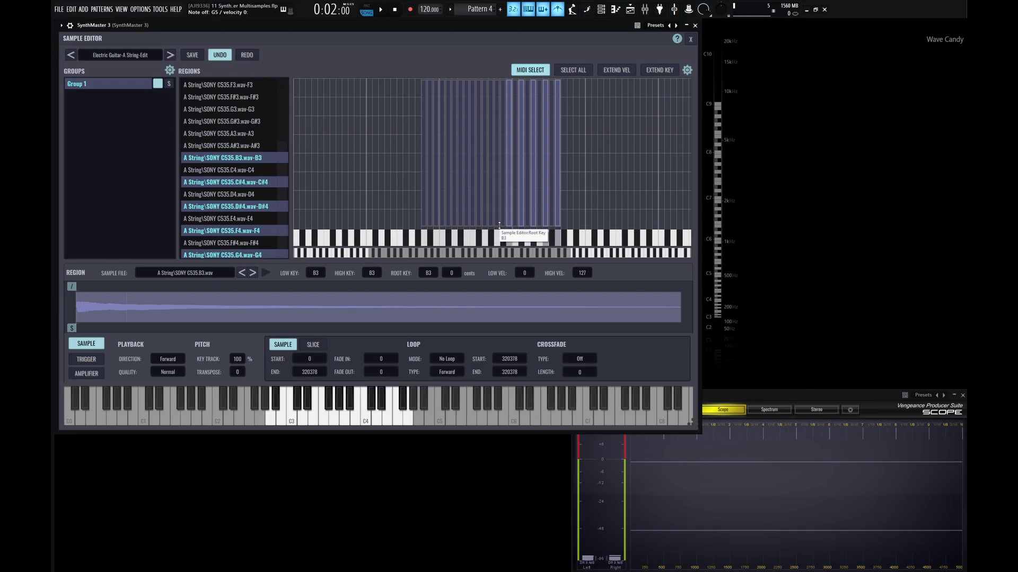
{"action": "left_click", "coordinate": [496, 224], "text": "ctrl"}
{"action": "left_click", "coordinate": [686, 71]}
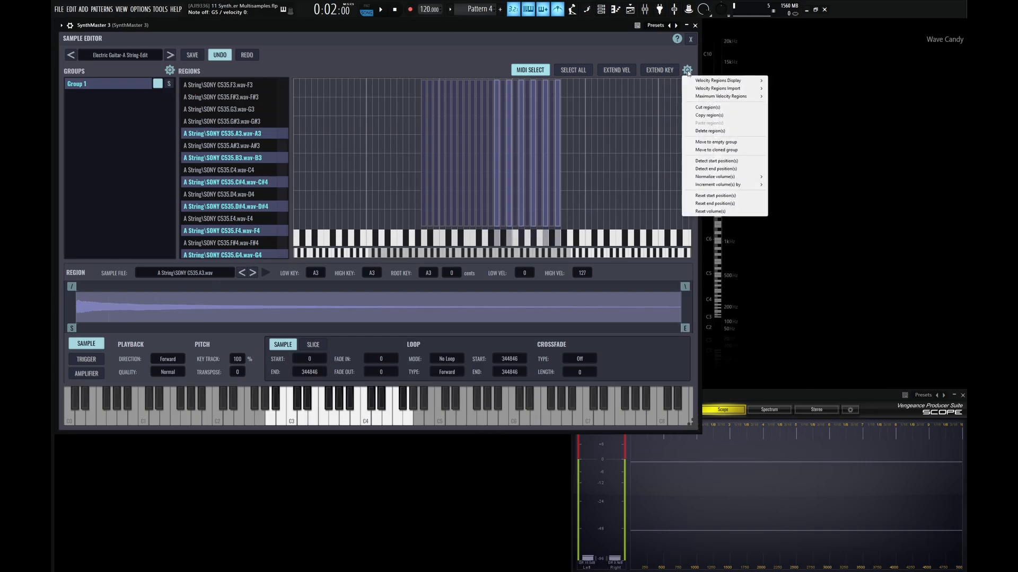
{"action": "left_click", "coordinate": [723, 132]}
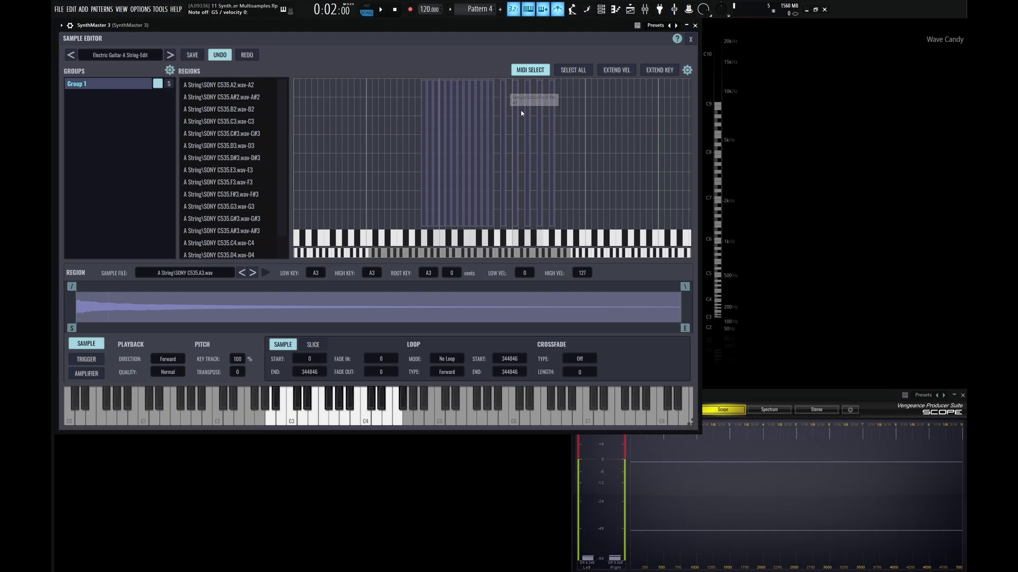
Extend the key ranges of all remaining regions to fill the gaps between them.
{"action": "left_click", "coordinate": [573, 70]}
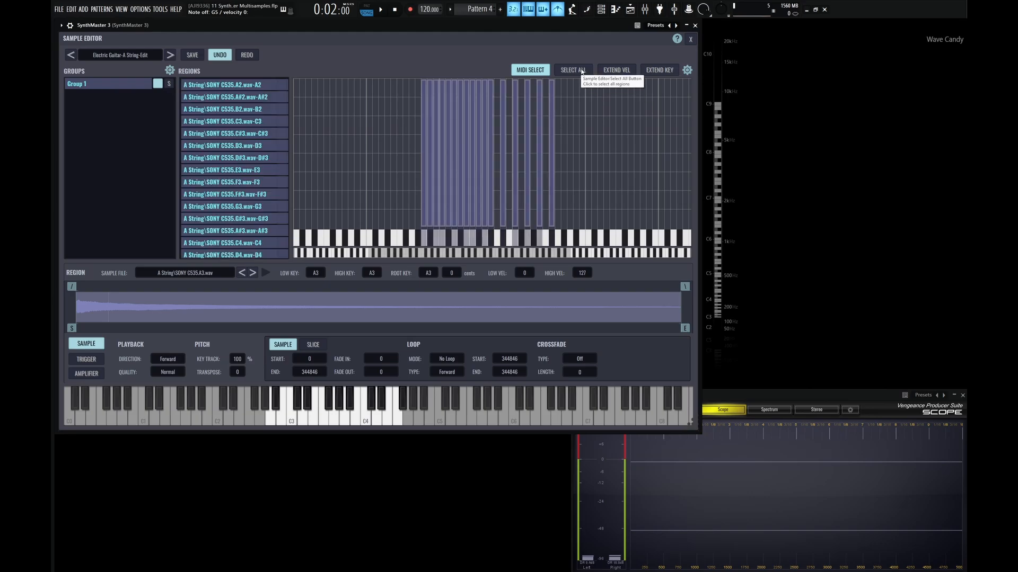
{"action": "left_click", "coordinate": [660, 71]}
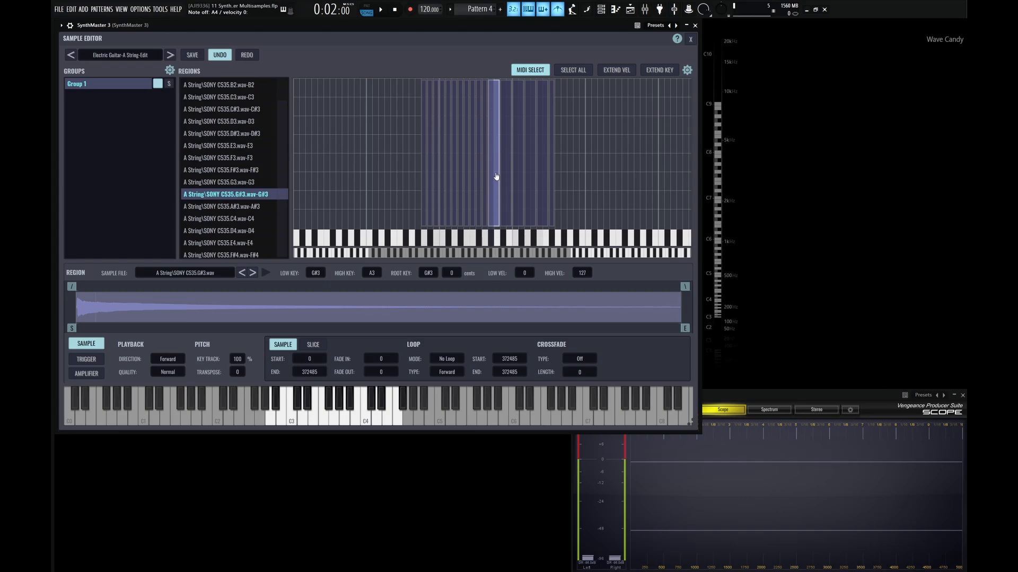
Lower the low key of the A2 region to G2.
{"action": "left_click_drag", "start_coordinate": [469, 253], "coordinate": [542, 262]}
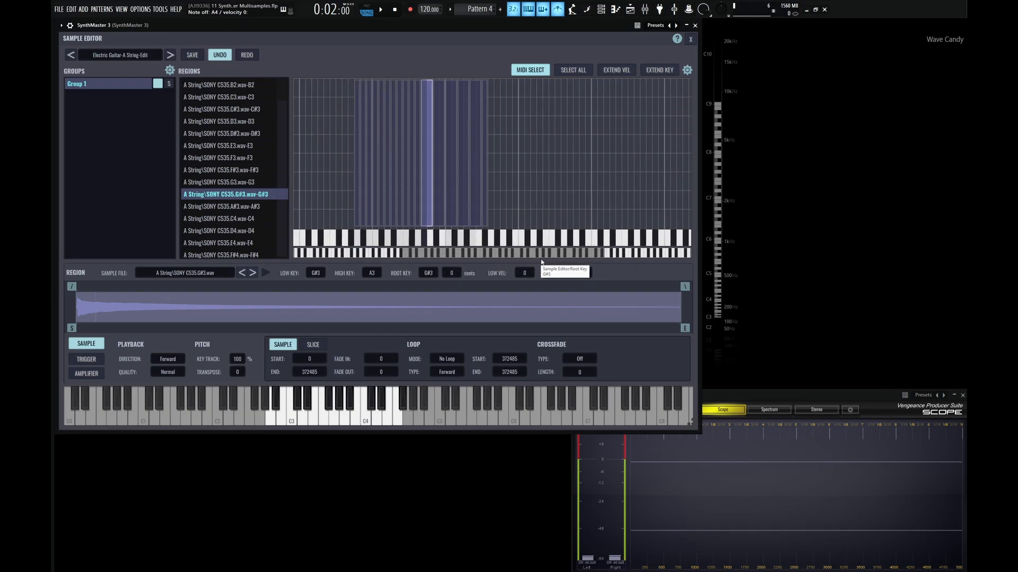
{"action": "left_click_drag", "start_coordinate": [477, 238], "coordinate": [443, 238]}
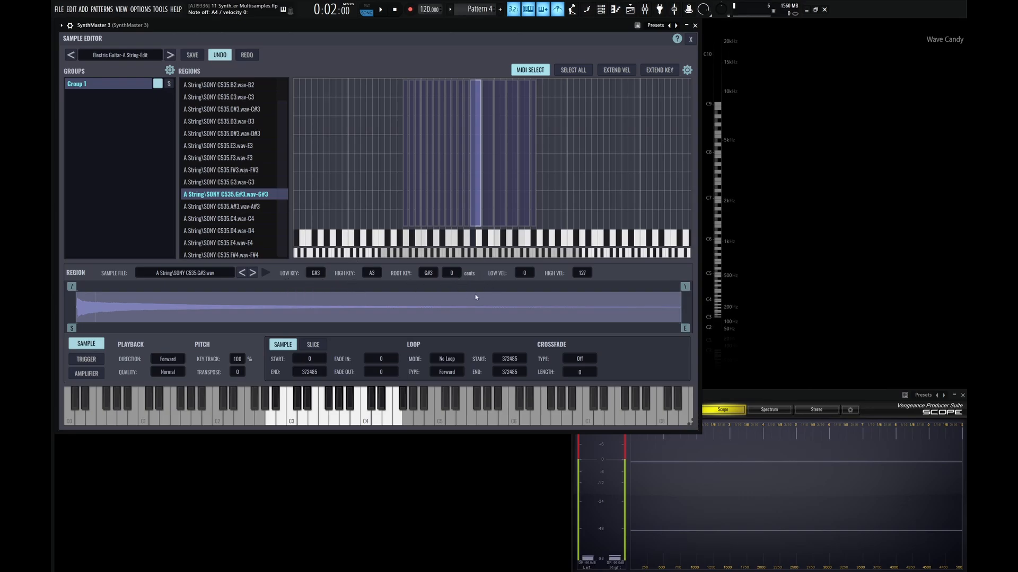
{"action": "left_click", "coordinate": [406, 221]}
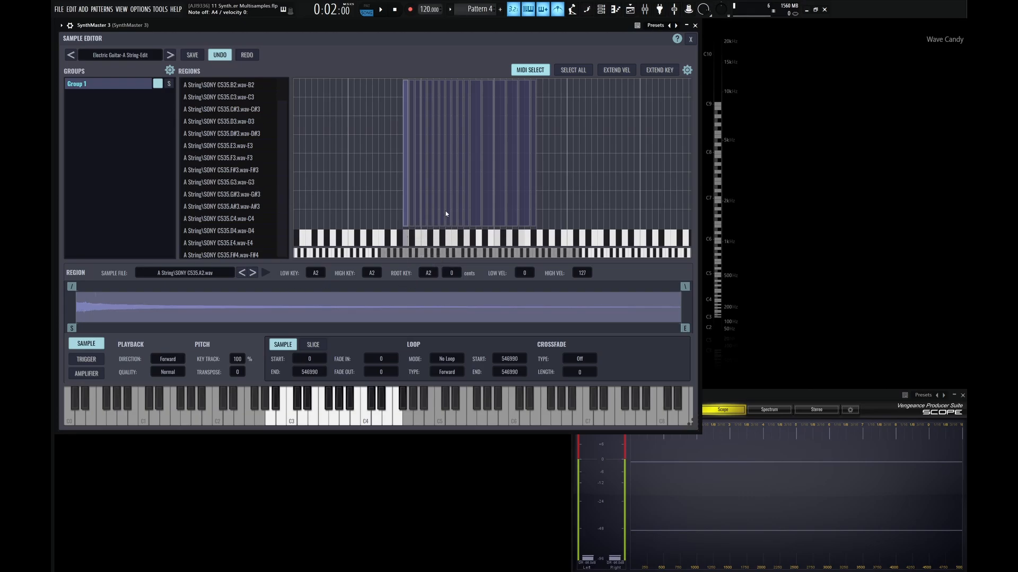
{"action": "left_click", "coordinate": [316, 273]}
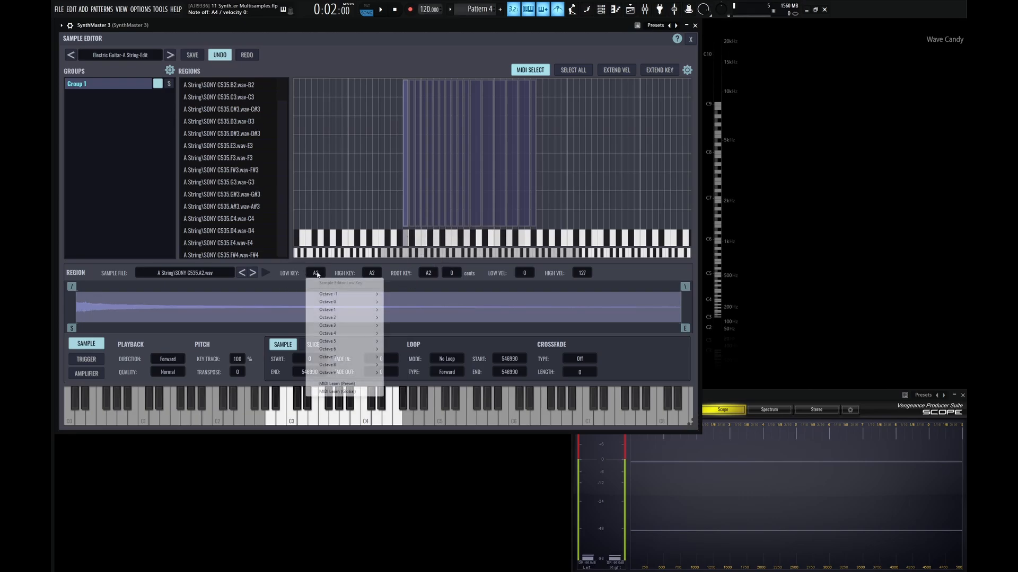
{"action": "left_click", "coordinate": [318, 276]}
{"action": "scroll", "coordinate": [317, 274], "scroll_direction": "down", "scroll_amount": 4}
{"action": "scroll", "coordinate": [317, 273], "scroll_direction": "up", "scroll_amount": 3}
{"action": "scroll", "coordinate": [317, 274], "scroll_direction": "down", "scroll_amount": 2}
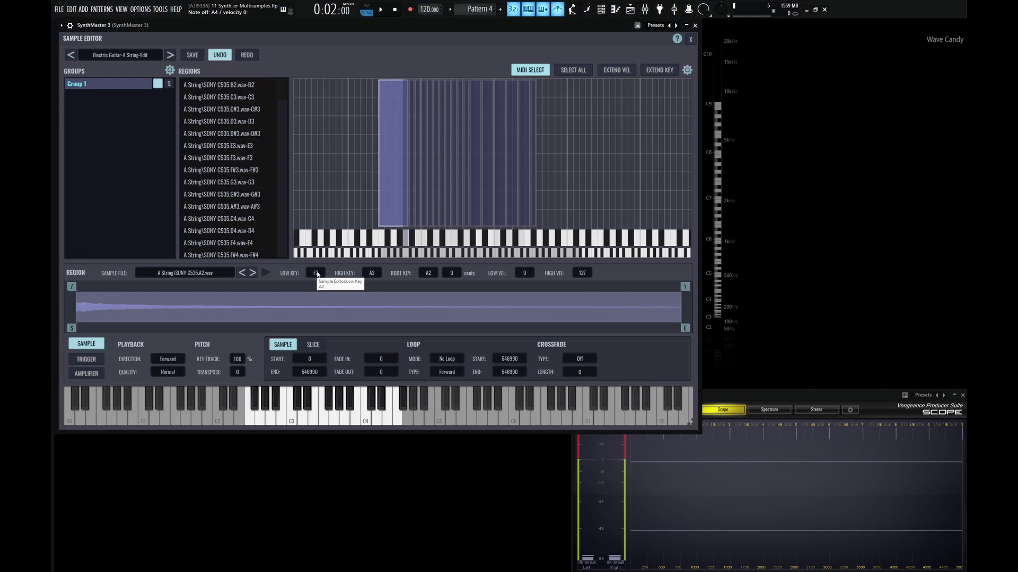
{"action": "scroll", "coordinate": [316, 274], "scroll_direction": "up", "scroll_amount": 2}
{"action": "left_click", "coordinate": [316, 272]}
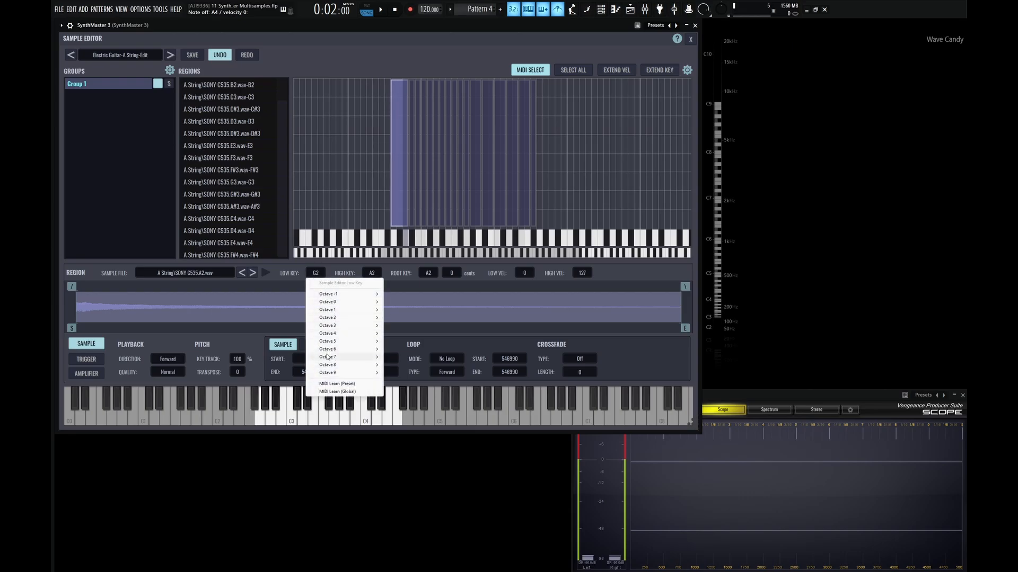
{"action": "left_click", "coordinate": [371, 272]}
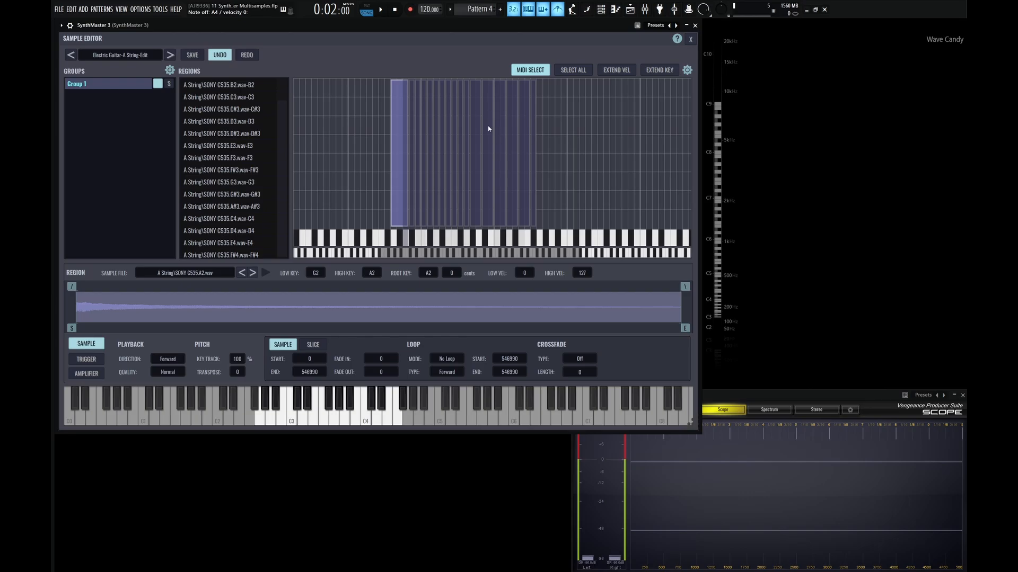
Preview the G#3 region's sample, and audition the neighbouring regions one by one from around F3 down to A2.
{"action": "left_click", "coordinate": [476, 118]}
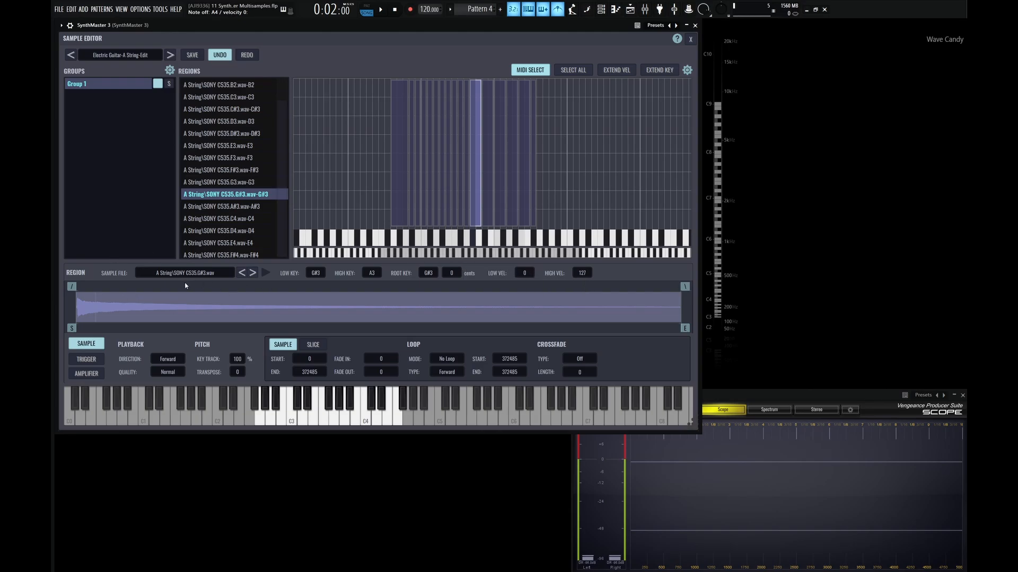
{"action": "left_click", "coordinate": [266, 274]}
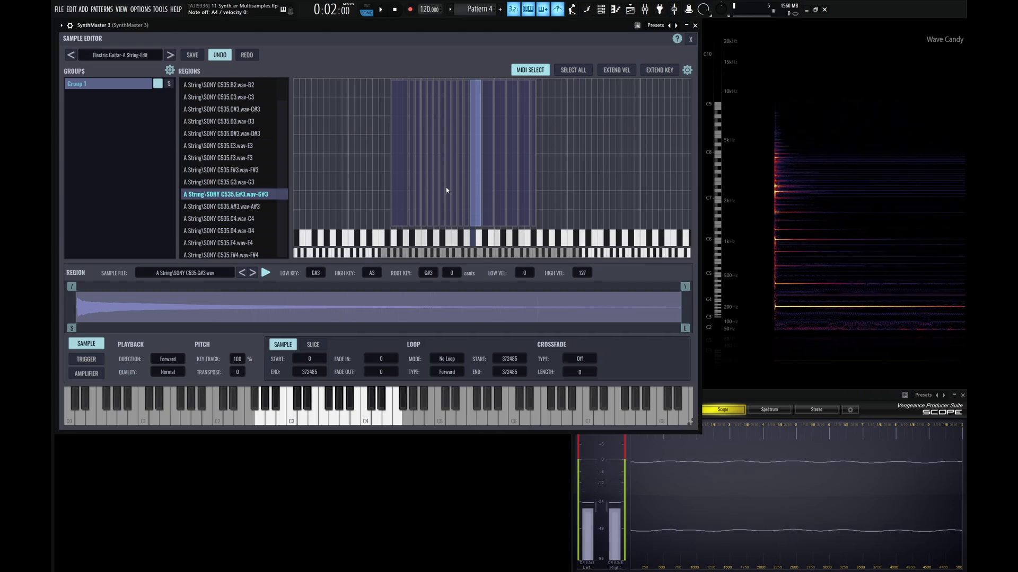
{"action": "left_click", "coordinate": [435, 207]}
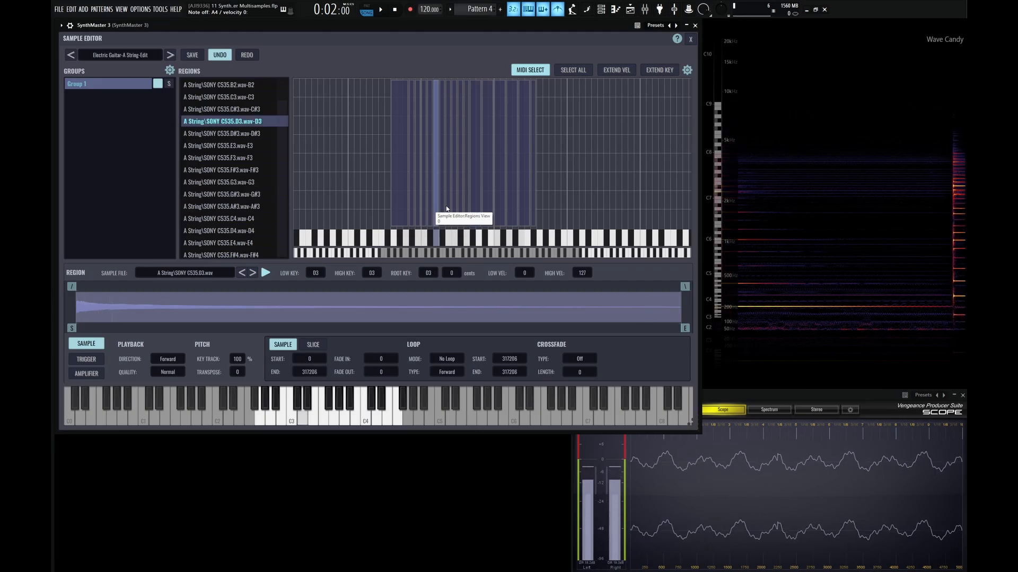
{"action": "left_click", "coordinate": [443, 206]}
{"action": "left_click", "coordinate": [453, 205]}
{"action": "left_click", "coordinate": [443, 207]}
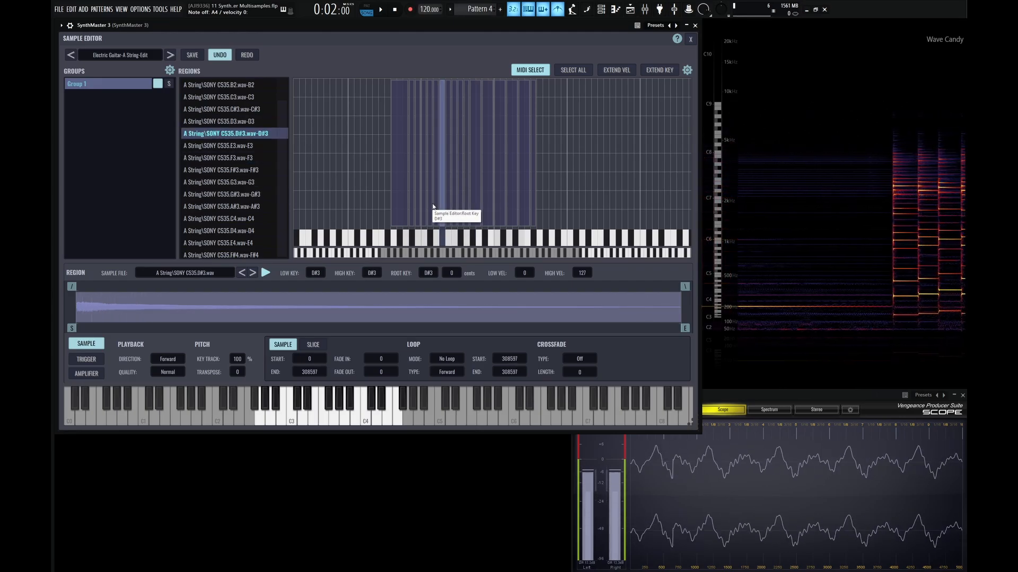
{"action": "left_click", "coordinate": [436, 207]}
{"action": "left_click", "coordinate": [429, 207]}
{"action": "left_click", "coordinate": [422, 207]}
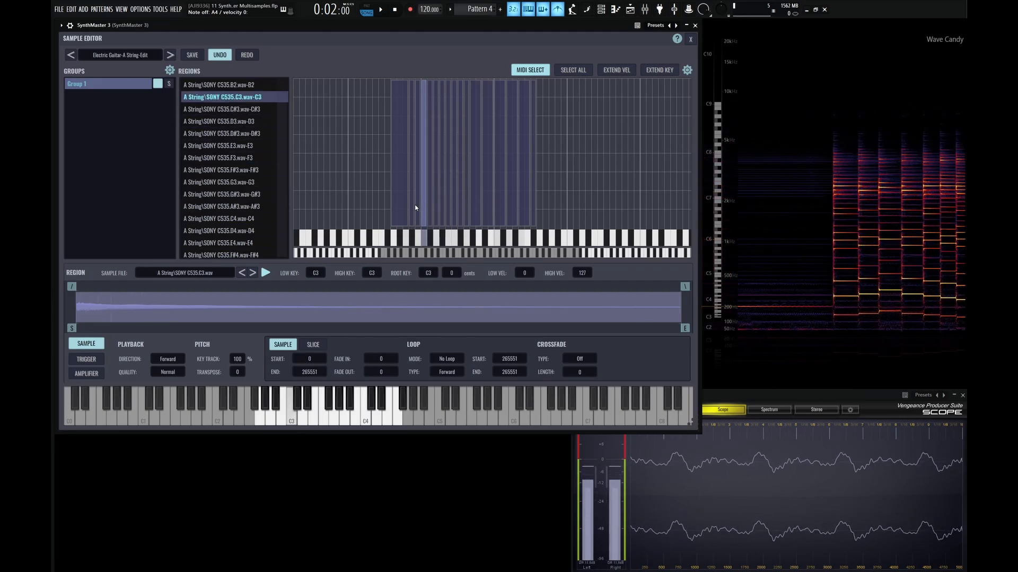
{"action": "left_click", "coordinate": [415, 206]}
{"action": "left_click", "coordinate": [408, 207]}
{"action": "left_click", "coordinate": [400, 206]}
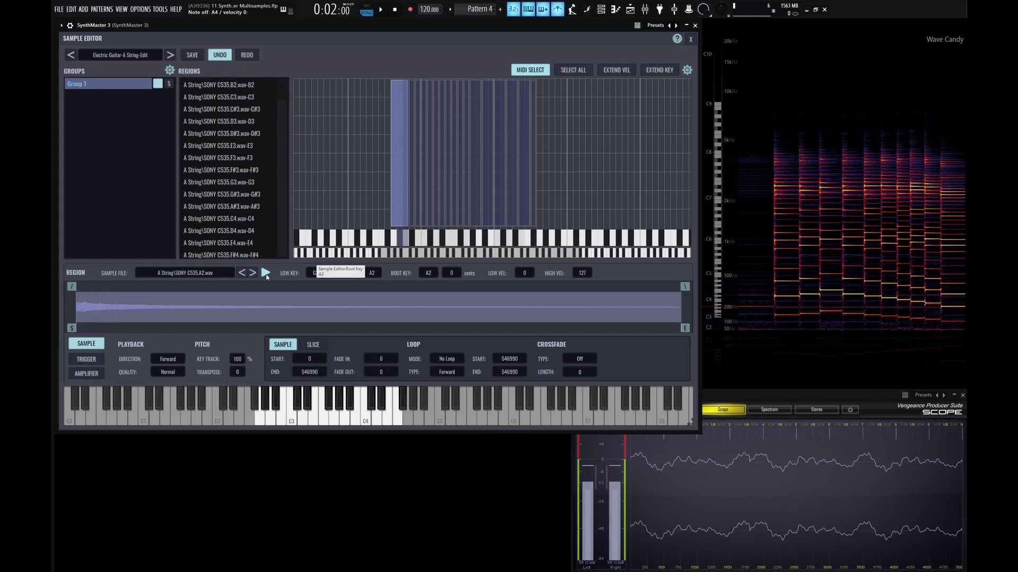
{"action": "left_click", "coordinate": [253, 272]}
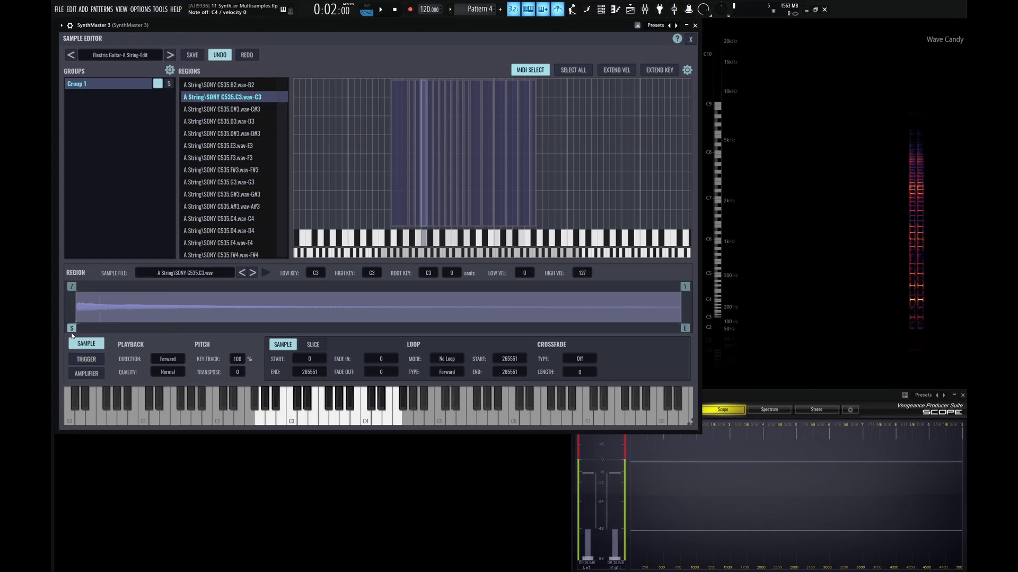
Trim the C3 region's sample to start at 2201 and end at about 44800.
{"action": "mouse_move", "coordinate": [71, 330]}
{"action": "left_mouse_down"}
{"action": "mouse_move", "coordinate": [167, 330]}
{"action": "mouse_move", "coordinate": [117, 329]}
{"action": "left_mouse_up"}
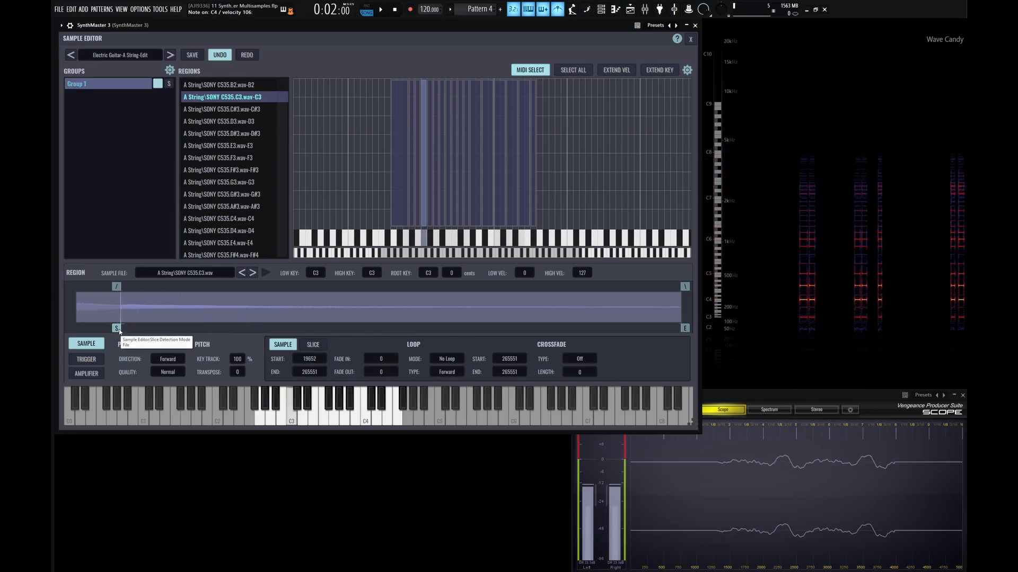
{"action": "left_click_drag", "start_coordinate": [116, 329], "coordinate": [77, 329]}
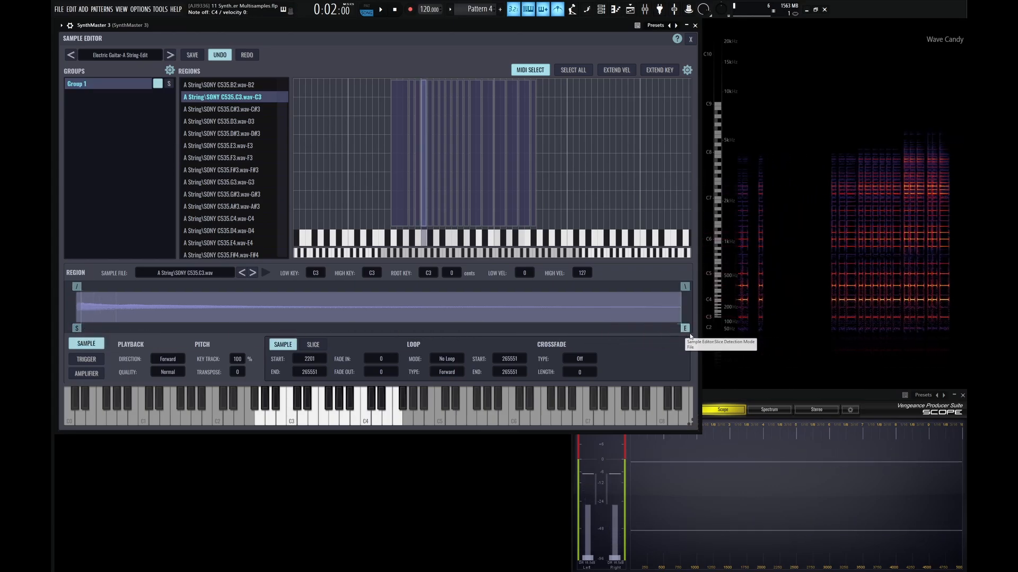
{"action": "mouse_move", "coordinate": [683, 329]}
{"action": "left_mouse_down"}
{"action": "mouse_move", "coordinate": [105, 326]}
{"action": "mouse_move", "coordinate": [117, 321]}
{"action": "left_mouse_up"}
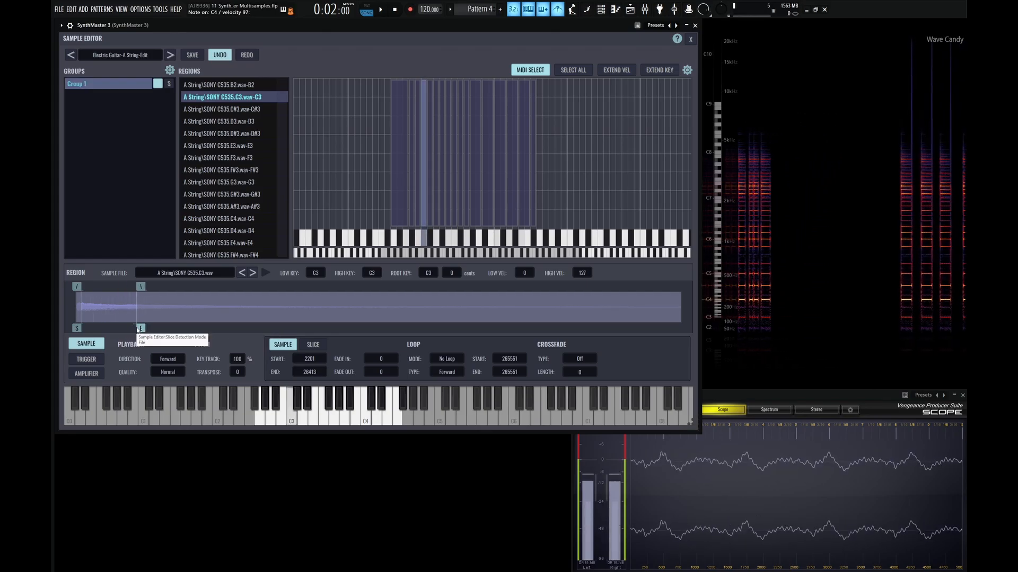
{"action": "left_click_drag", "start_coordinate": [121, 329], "coordinate": [182, 329]}
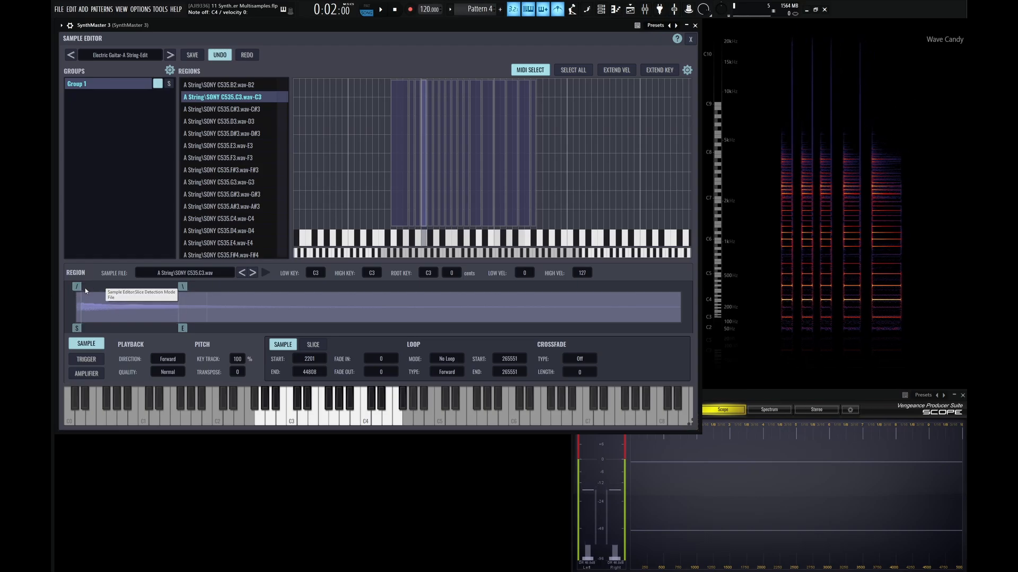
{"action": "mouse_move", "coordinate": [84, 288]}
{"action": "left_mouse_down"}
{"action": "mouse_move", "coordinate": [165, 292]}
{"action": "mouse_move", "coordinate": [77, 288]}
{"action": "left_mouse_up"}
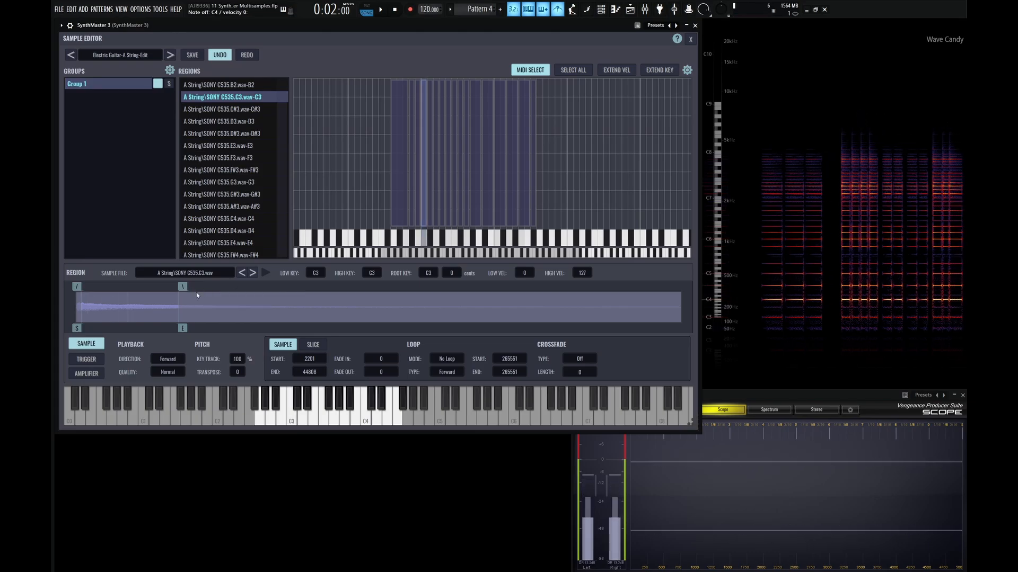
Give the C3 region's sample a fade-out of 2830 and move its end point to 39934.
{"action": "left_click_drag", "start_coordinate": [183, 328], "coordinate": [124, 328]}
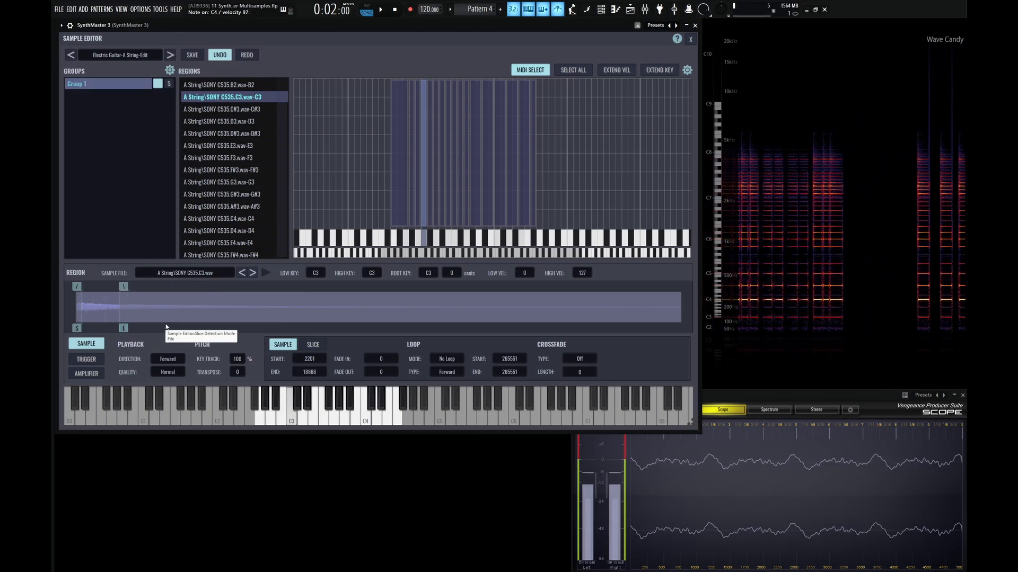
{"action": "mouse_move", "coordinate": [123, 289]}
{"action": "left_mouse_down"}
{"action": "mouse_move", "coordinate": [97, 291]}
{"action": "mouse_move", "coordinate": [120, 289]}
{"action": "left_mouse_up"}
{"action": "left_click_drag", "start_coordinate": [123, 328], "coordinate": [141, 328]}
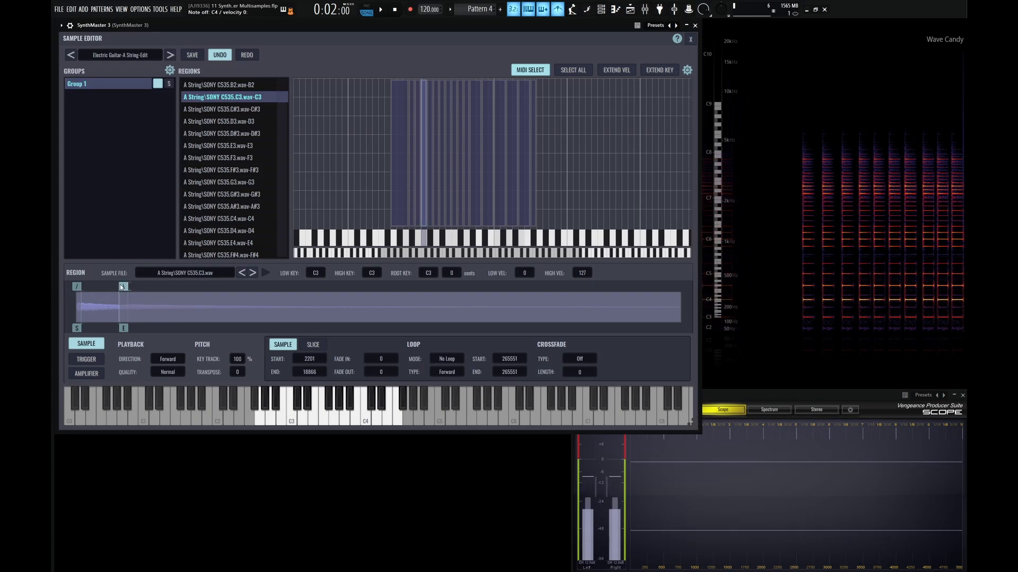
{"action": "left_click_drag", "start_coordinate": [140, 287], "coordinate": [134, 287]}
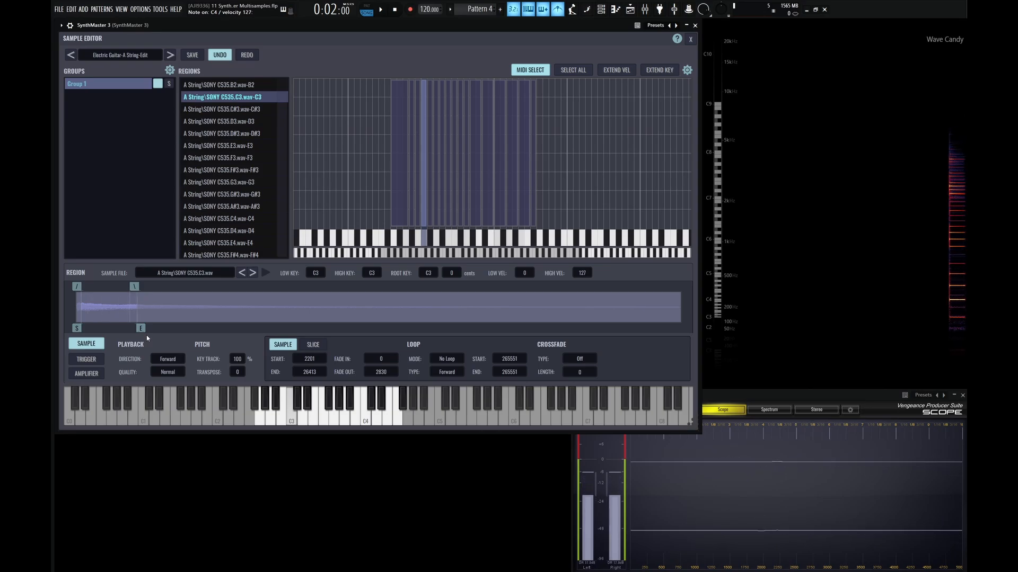
{"action": "left_click_drag", "start_coordinate": [141, 328], "coordinate": [169, 329]}
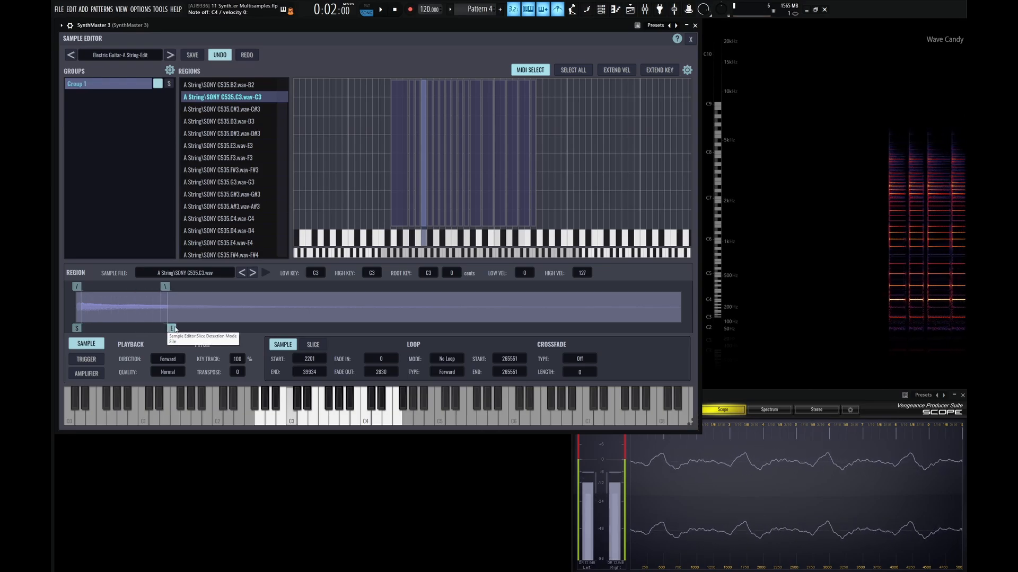
Switch the C3 region's playback direction to Backwards and back to Forward, and look through the playback quality options.
{"action": "left_click", "coordinate": [175, 359]}
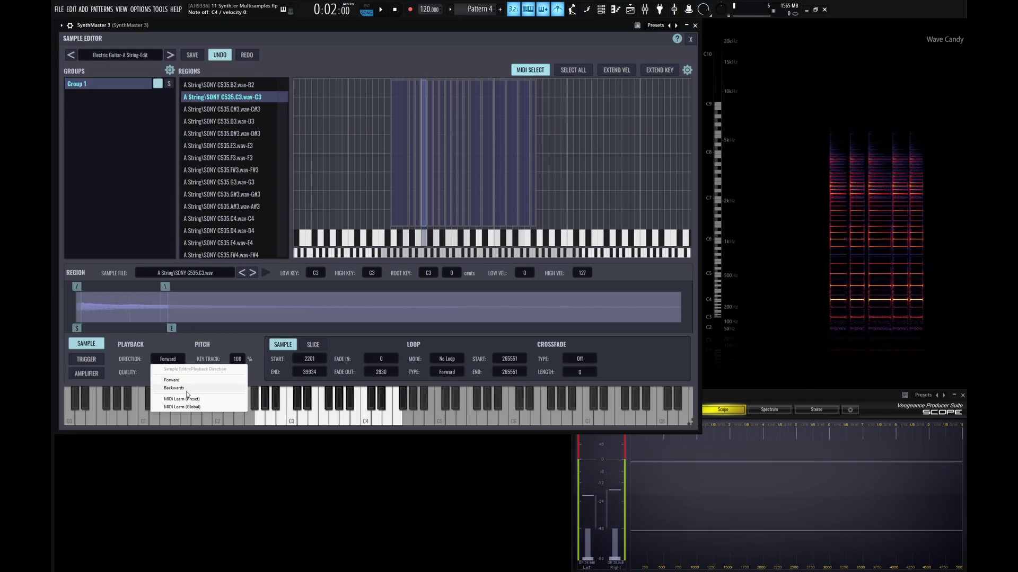
{"action": "left_click", "coordinate": [188, 391]}
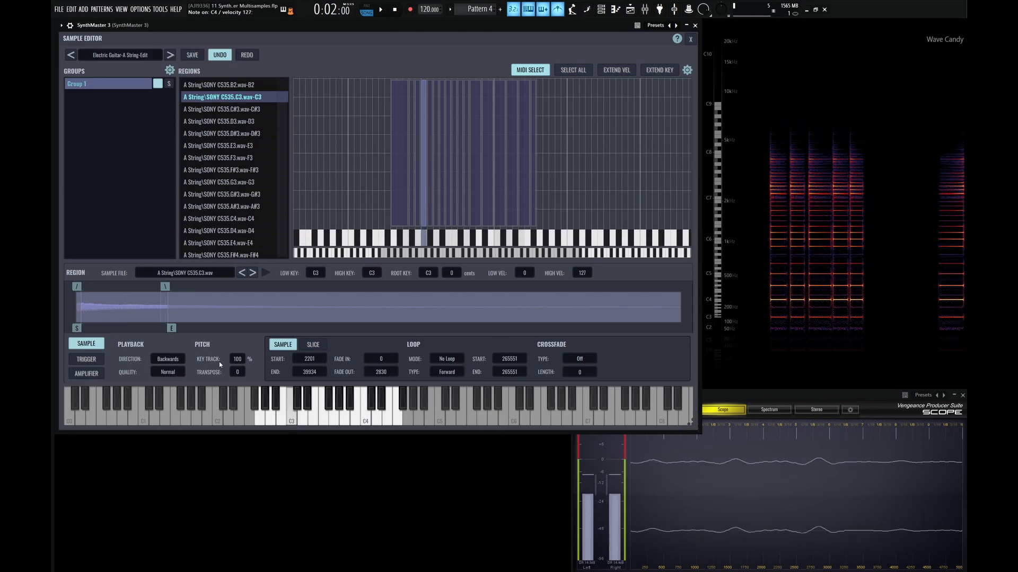
{"action": "left_click", "coordinate": [175, 359]}
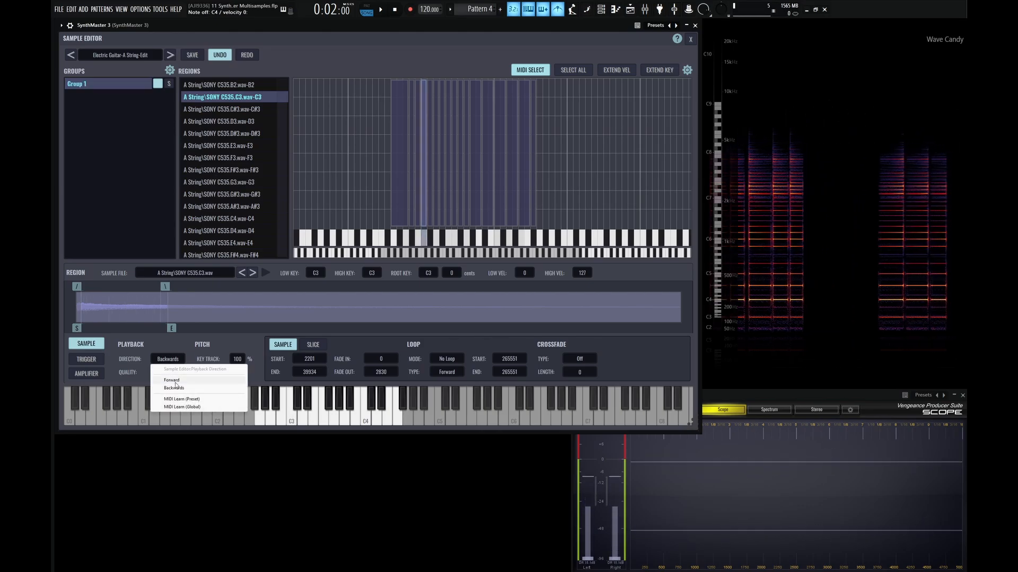
{"action": "left_click", "coordinate": [175, 379]}
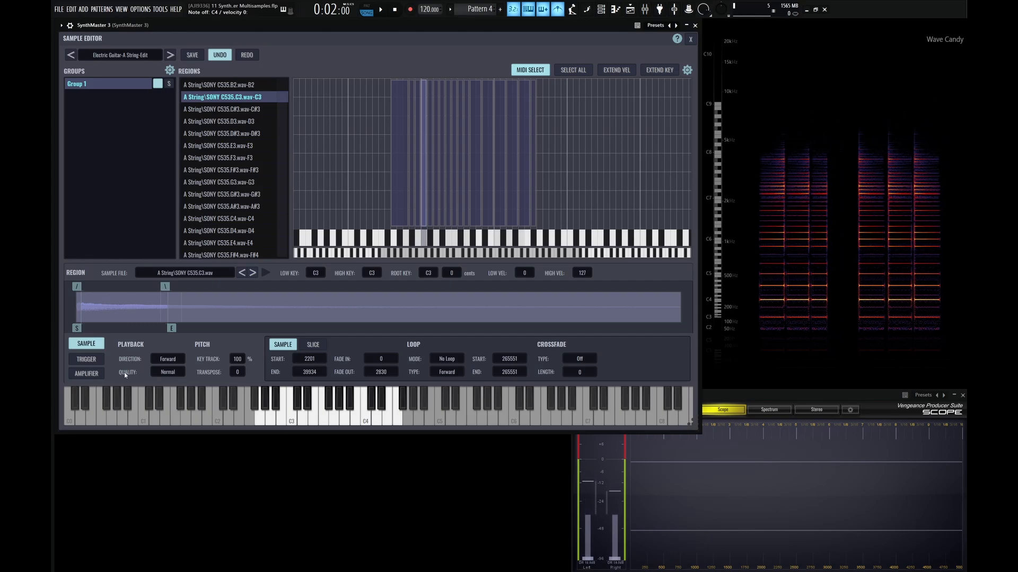
{"action": "left_click", "coordinate": [168, 372]}
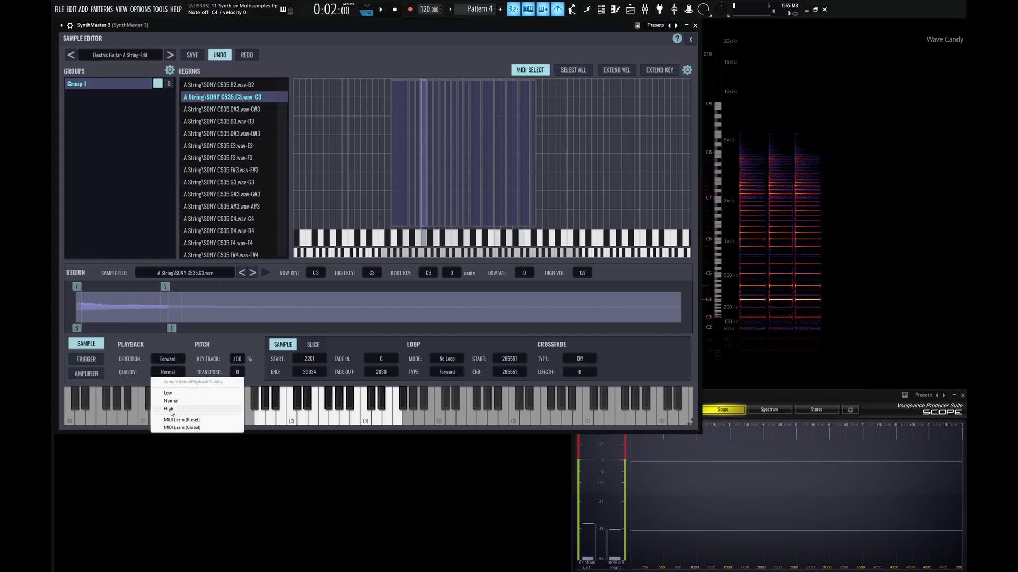
{"action": "left_click", "coordinate": [173, 343]}
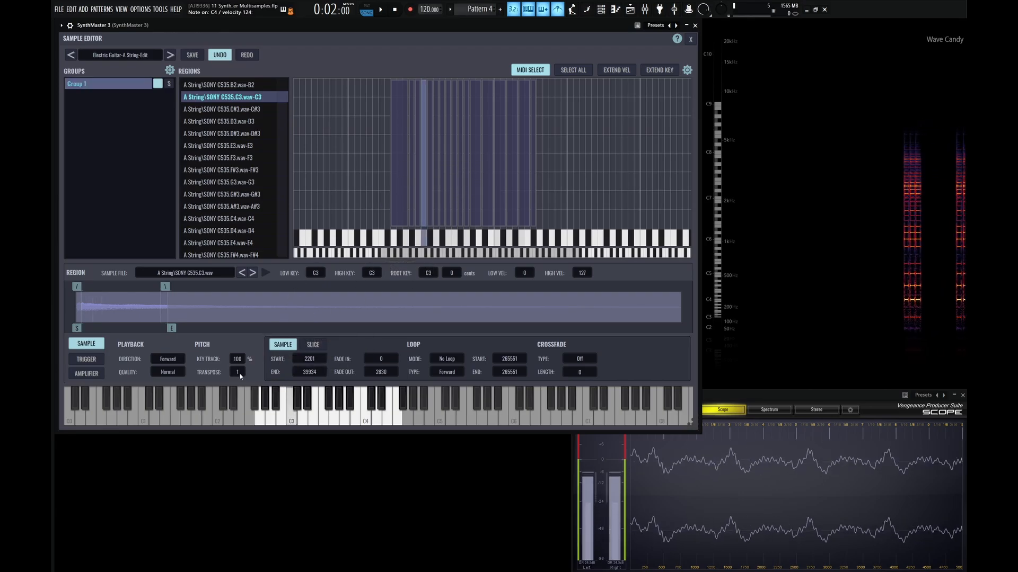
Try out higher transpose values on the C3 region and return the transpose to 0.
{"action": "scroll", "coordinate": [240, 374], "scroll_direction": "up", "scroll_amount": 6}
{"action": "scroll", "coordinate": [242, 375], "scroll_direction": "down", "scroll_amount": 6}
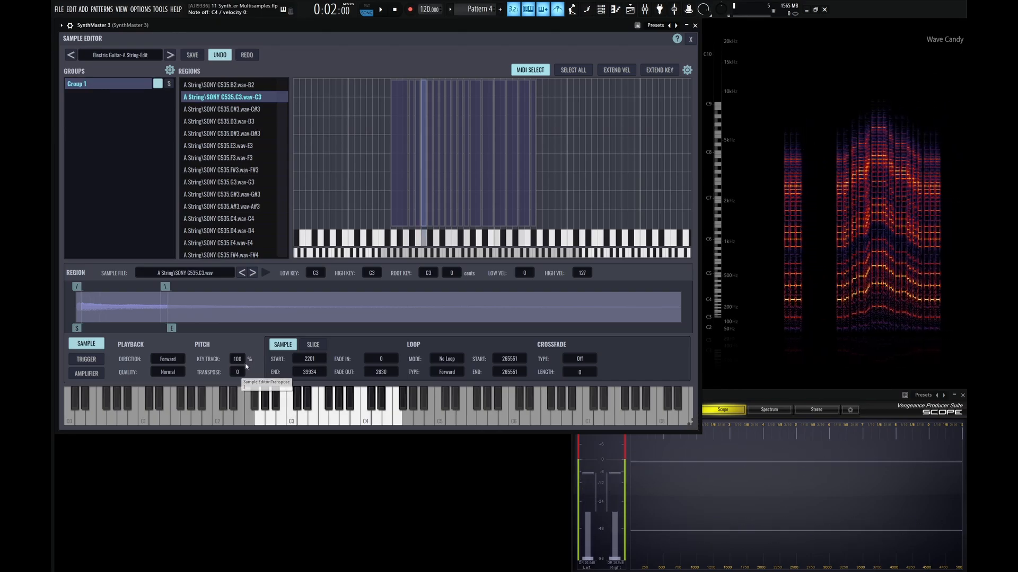
{"action": "scroll", "coordinate": [239, 374], "scroll_direction": "up", "scroll_amount": 3}
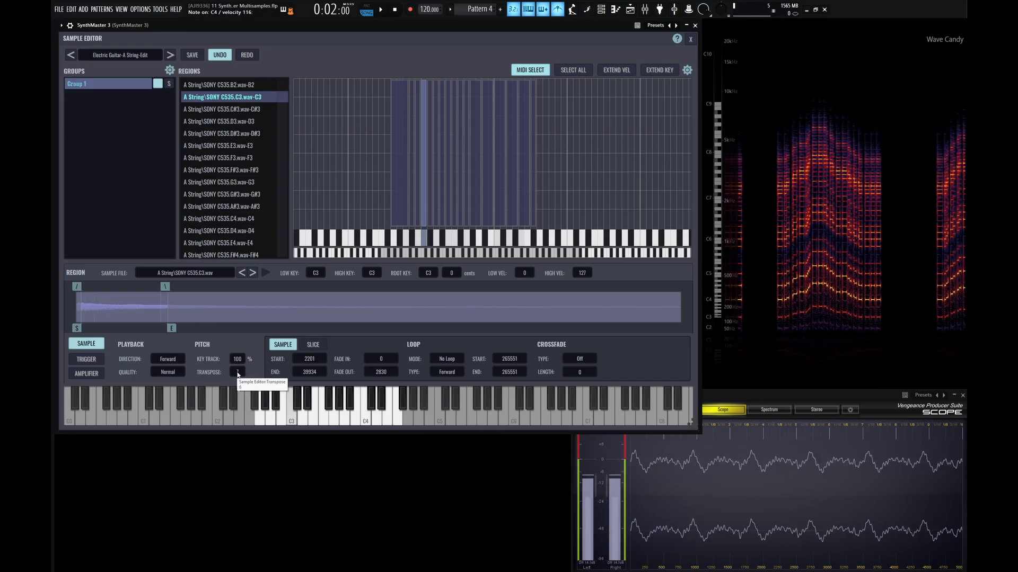
{"action": "scroll", "coordinate": [240, 373], "scroll_direction": "down", "scroll_amount": 2}
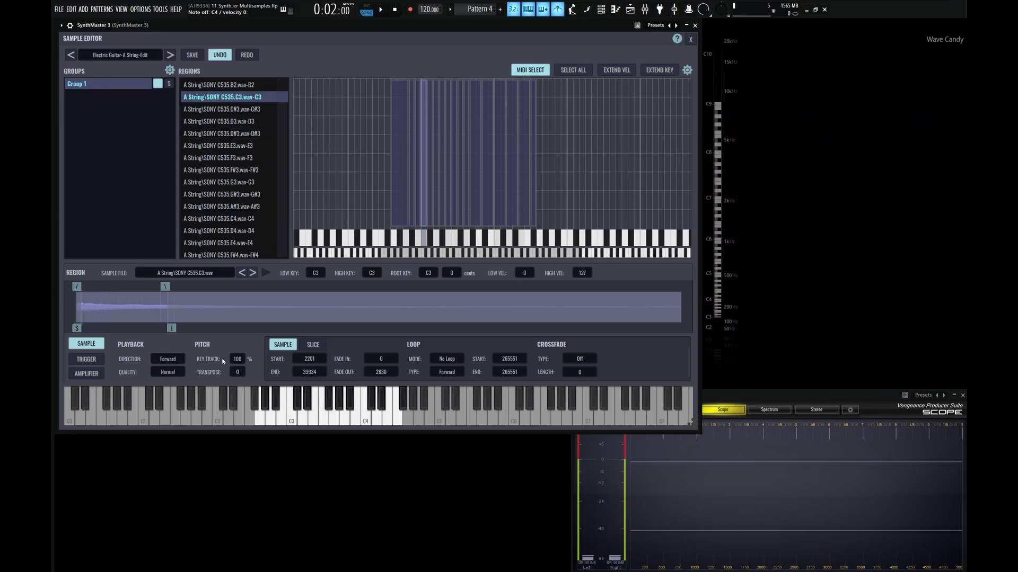
Set the transpose of the E4, D4 and C4 regions together to 2, and check the C4 region on its own.
{"action": "left_click", "coordinate": [524, 214]}
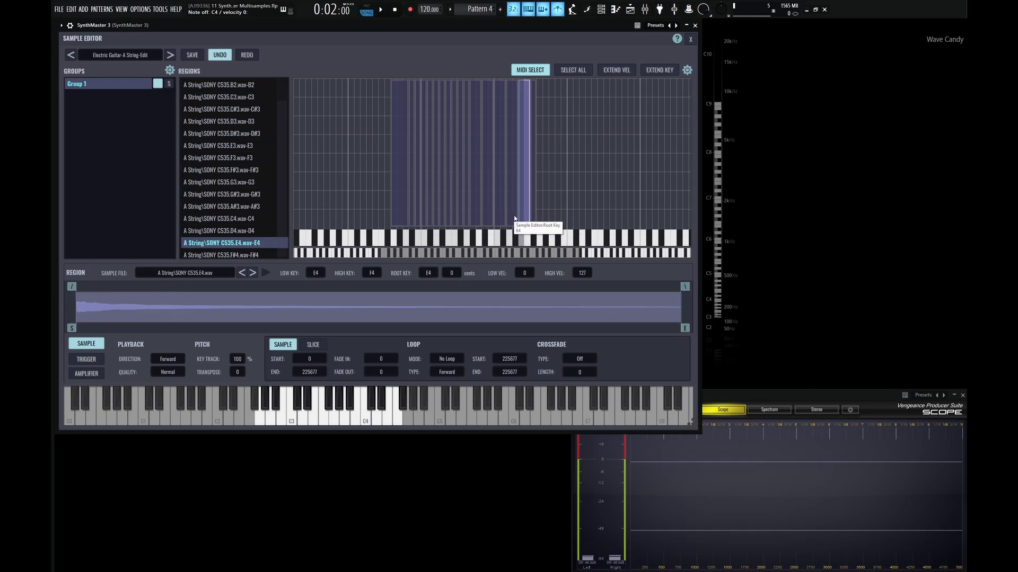
{"action": "left_click", "coordinate": [509, 216], "text": "ctrl"}
{"action": "left_click", "coordinate": [497, 215], "text": "ctrl"}
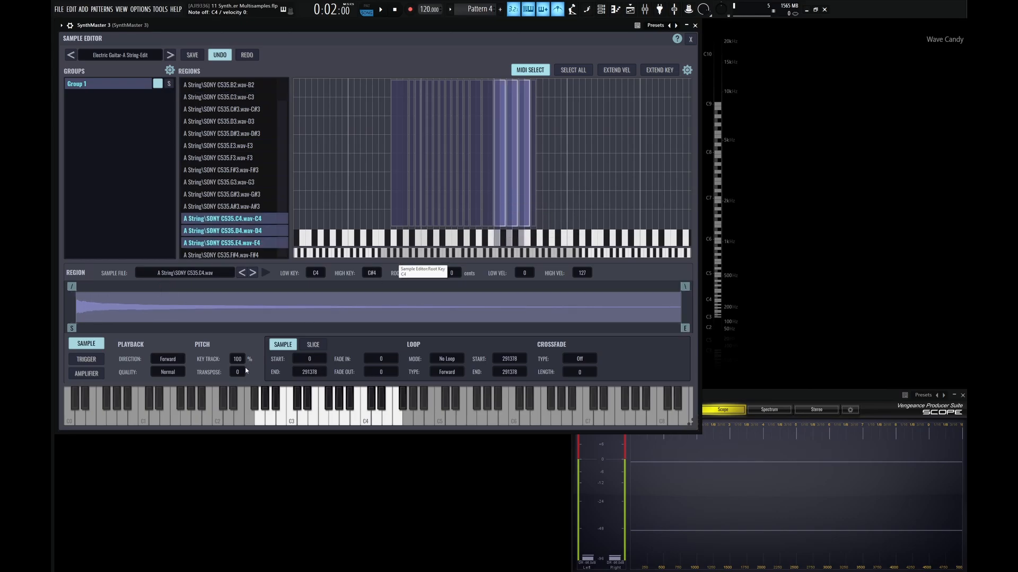
{"action": "left_click", "coordinate": [489, 210]}
{"action": "left_click", "coordinate": [500, 214]}
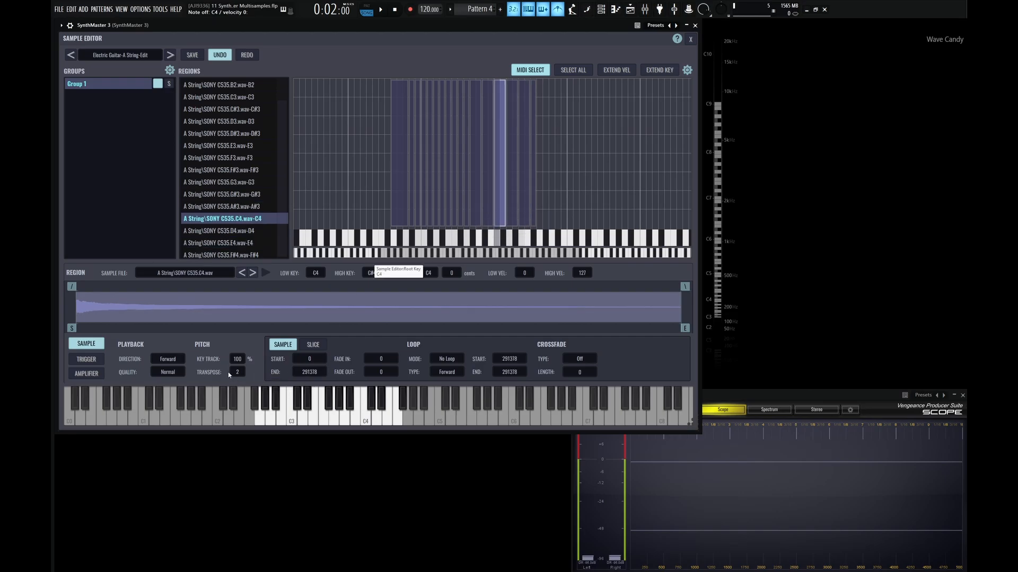
Return the transpose of the C4, D4 and E4 regions together to 0 and clear the region selection.
{"action": "left_click", "coordinate": [510, 198]}
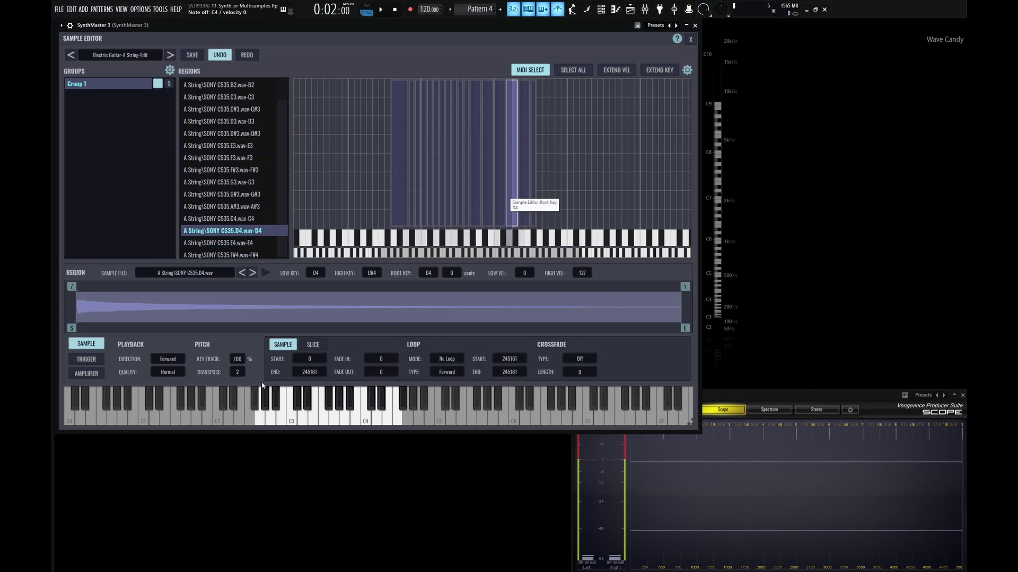
{"action": "left_click", "coordinate": [522, 192]}
{"action": "left_click", "coordinate": [510, 211], "text": "ctrl"}
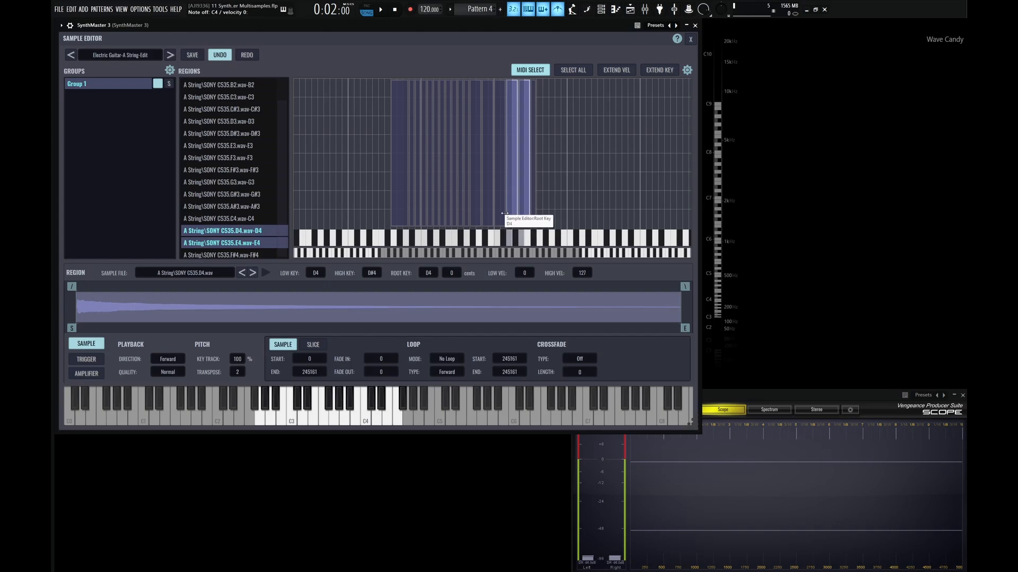
{"action": "left_click", "coordinate": [500, 211], "text": "ctrl"}
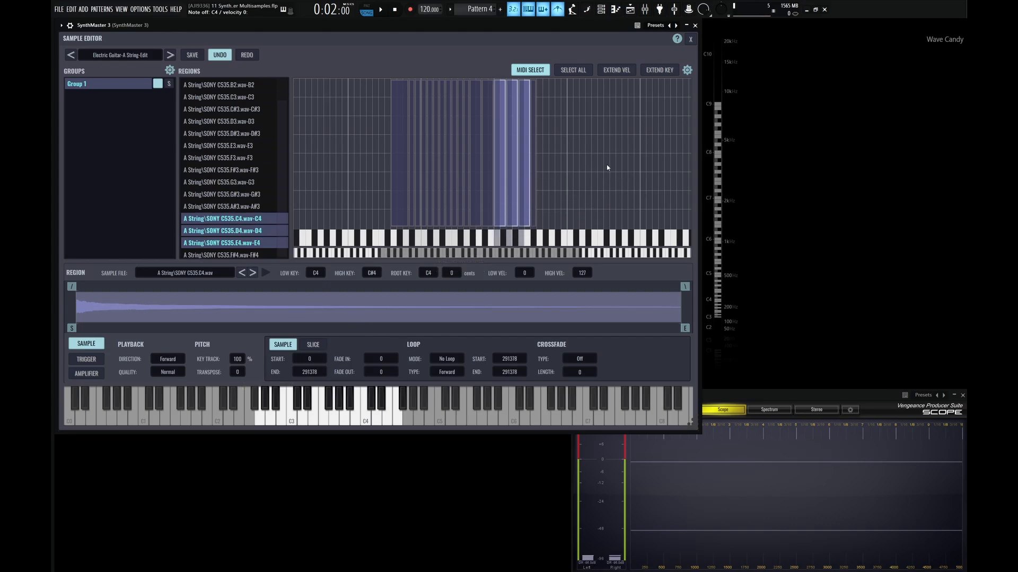
{"action": "left_click", "coordinate": [573, 69]}
{"action": "left_click", "coordinate": [567, 148]}
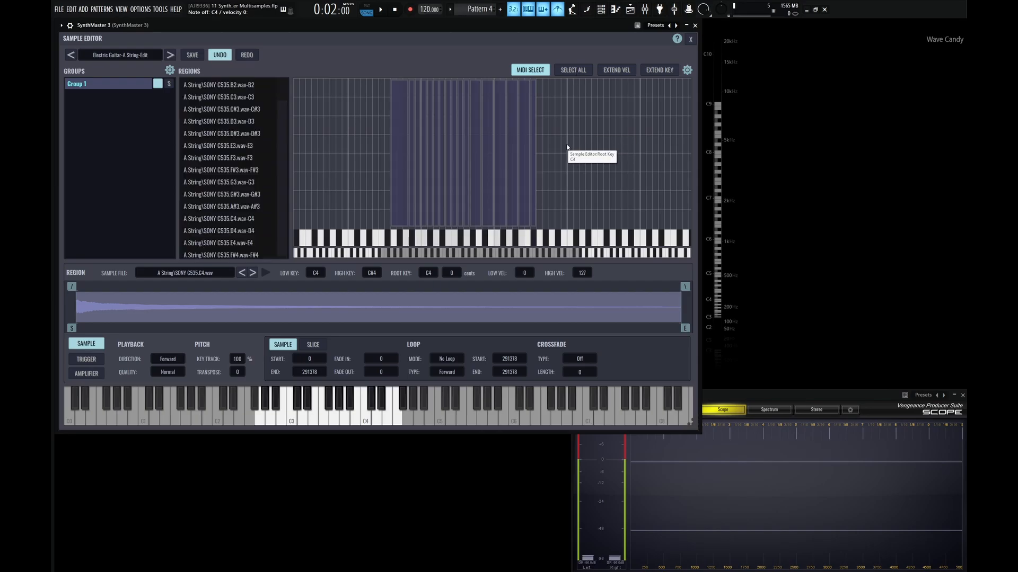
Try a transpose of 4 on the whole of Group 1, spot-check its regions, and return it to 0.
{"action": "left_click", "coordinate": [94, 85]}
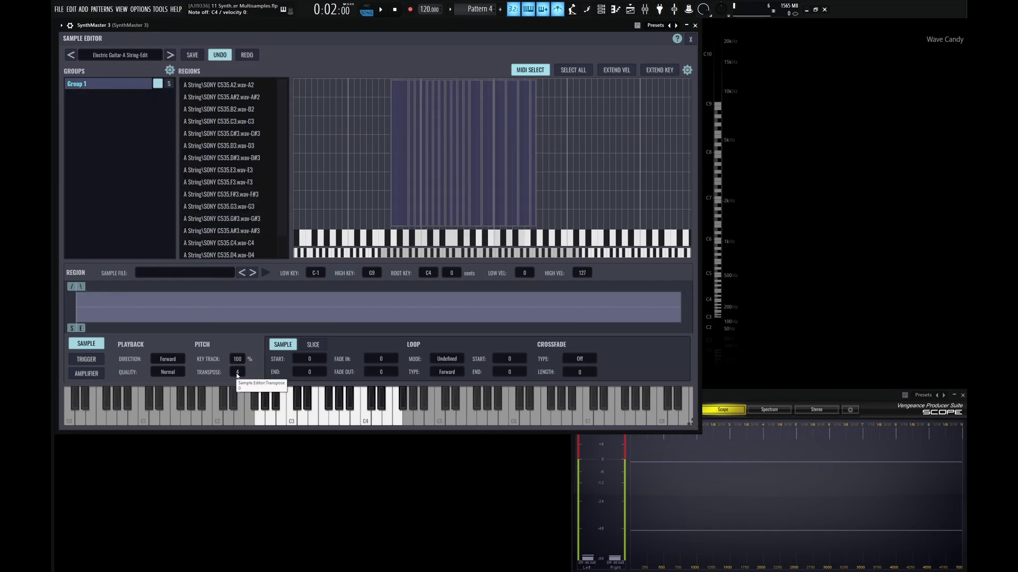
{"action": "left_click", "coordinate": [403, 196]}
{"action": "left_click", "coordinate": [424, 196]}
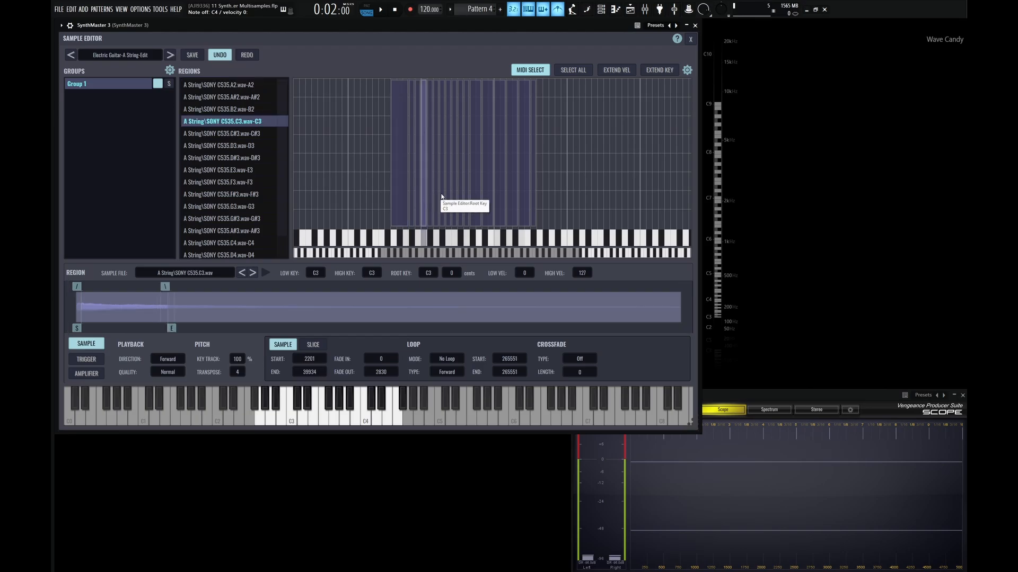
{"action": "left_click", "coordinate": [448, 196]}
{"action": "left_click", "coordinate": [473, 194]}
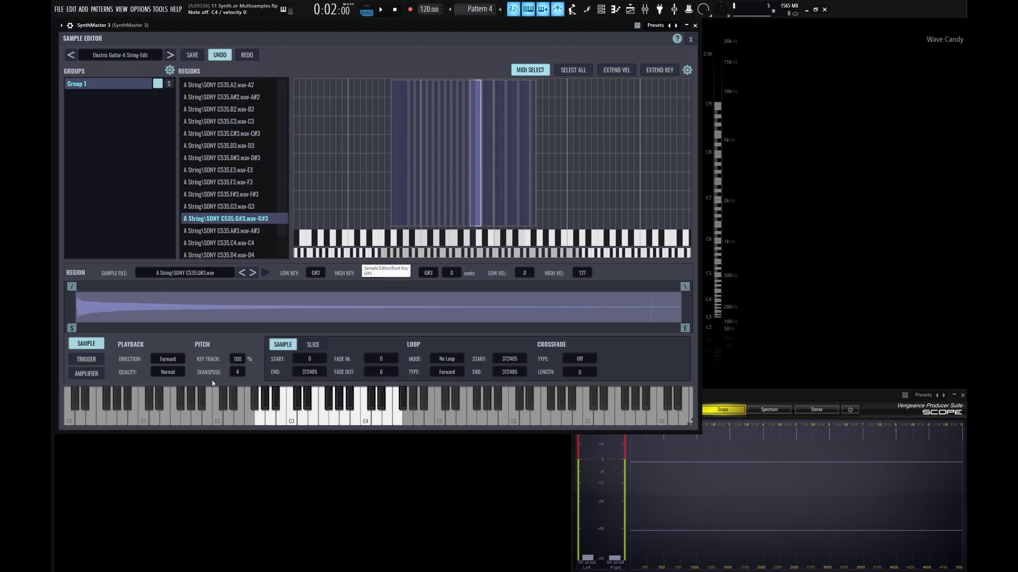
{"action": "left_click", "coordinate": [398, 189]}
{"action": "left_click", "coordinate": [85, 89]}
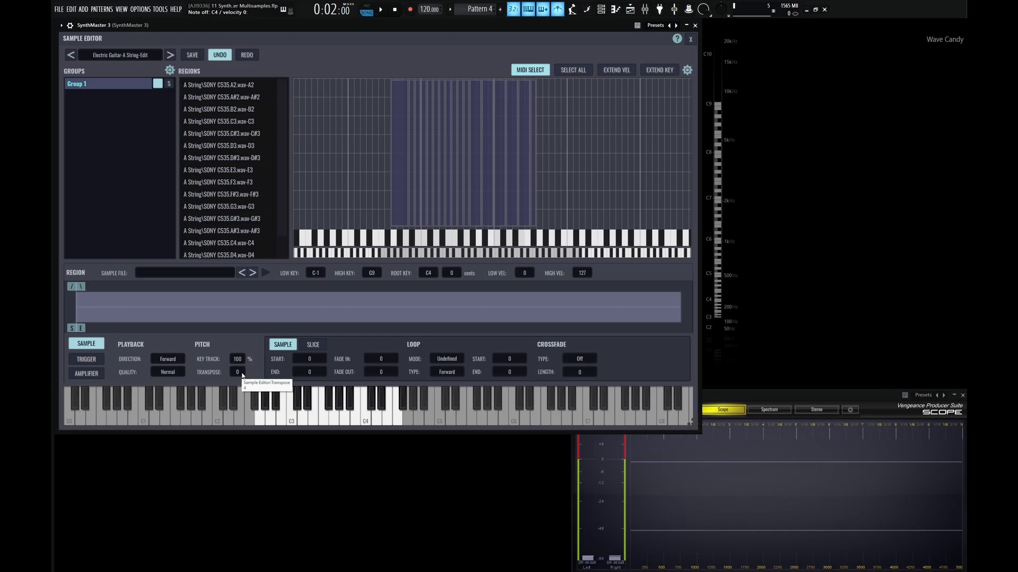
Extend the C3 region's sample range to start at 0 and end at 54713.
{"action": "left_click", "coordinate": [423, 222]}
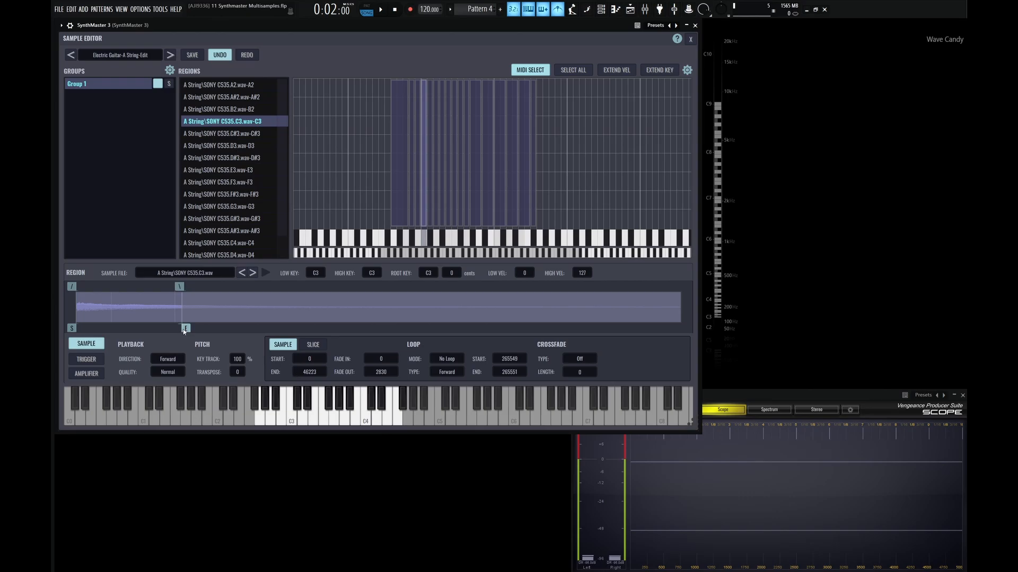
{"action": "left_click_drag", "start_coordinate": [183, 330], "coordinate": [204, 334]}
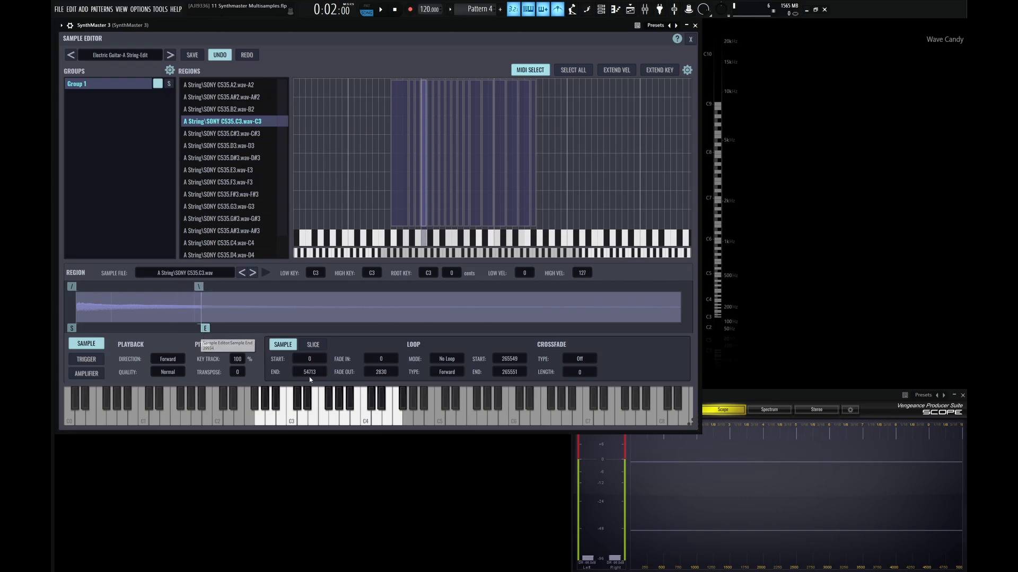
{"action": "mouse_move", "coordinate": [73, 331]}
{"action": "left_mouse_down"}
{"action": "mouse_move", "coordinate": [128, 331]}
{"action": "mouse_move", "coordinate": [69, 331]}
{"action": "left_mouse_up"}
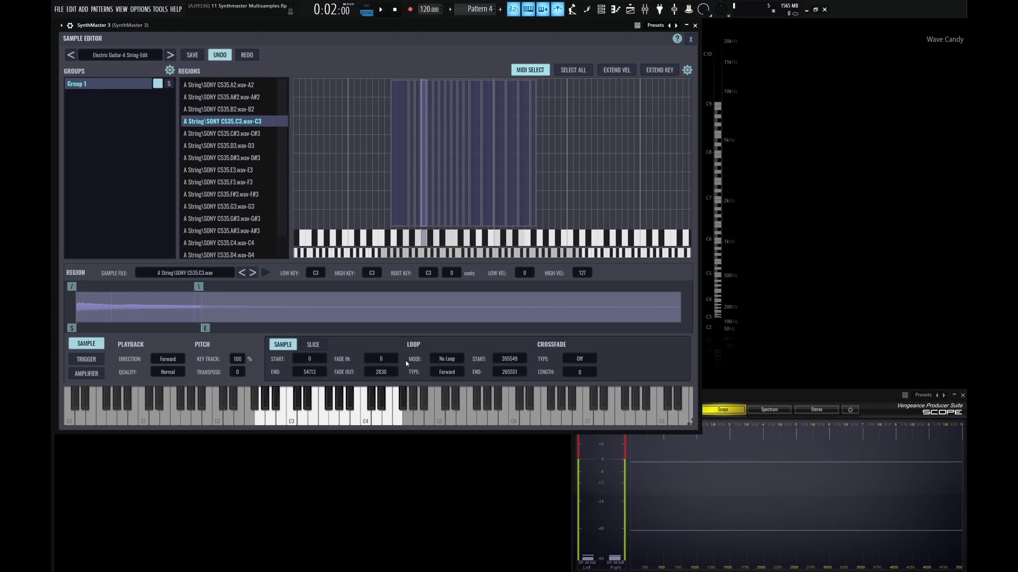
Set the C3 region's loop mode to Continuous, with the loop running from 20117 to 42328, and audition the loop.
{"action": "left_click", "coordinate": [451, 360]}
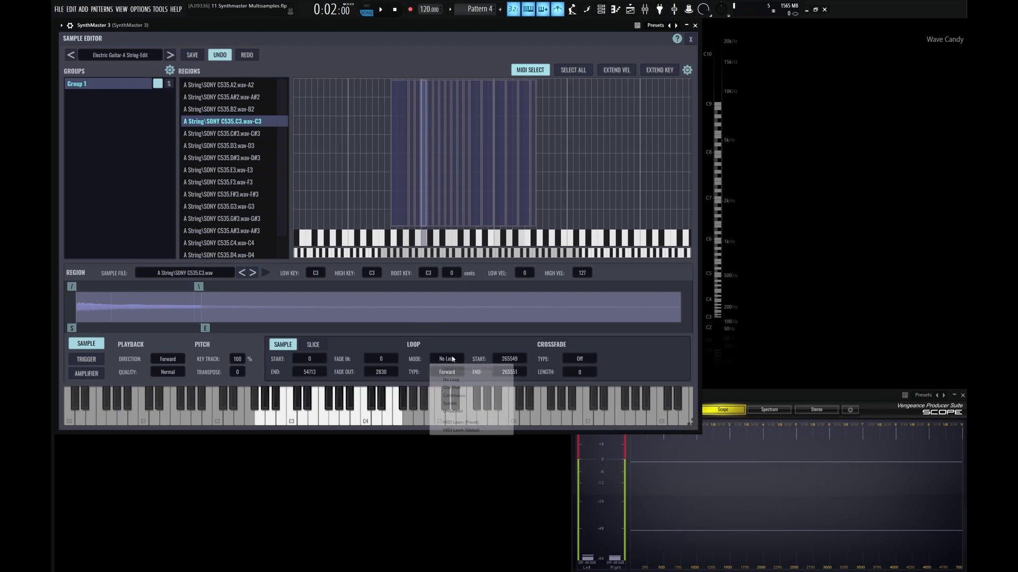
{"action": "left_click", "coordinate": [454, 396]}
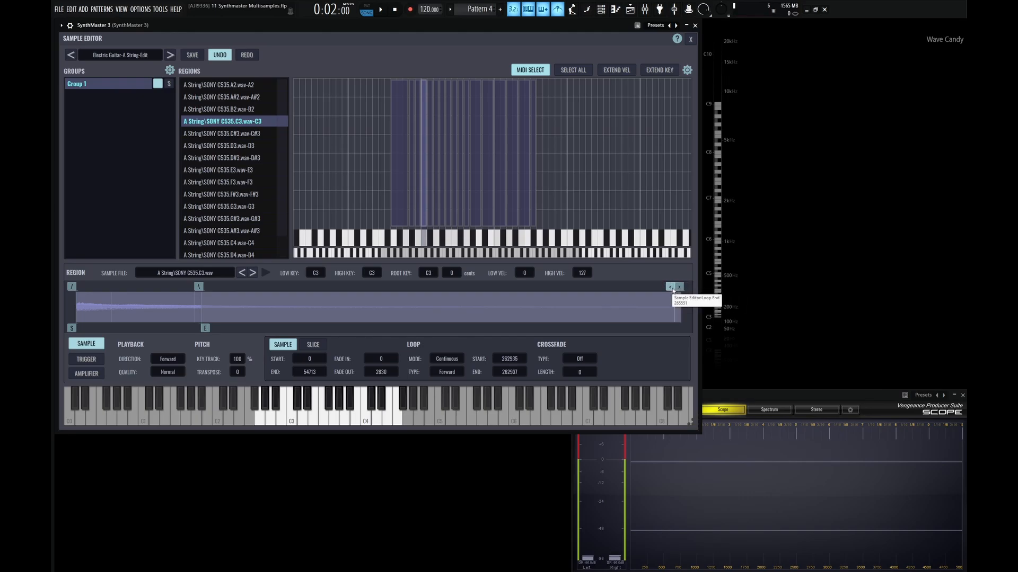
{"action": "mouse_move", "coordinate": [676, 287]}
{"action": "left_mouse_down"}
{"action": "mouse_move", "coordinate": [418, 320]}
{"action": "mouse_move", "coordinate": [108, 289]}
{"action": "left_mouse_up"}
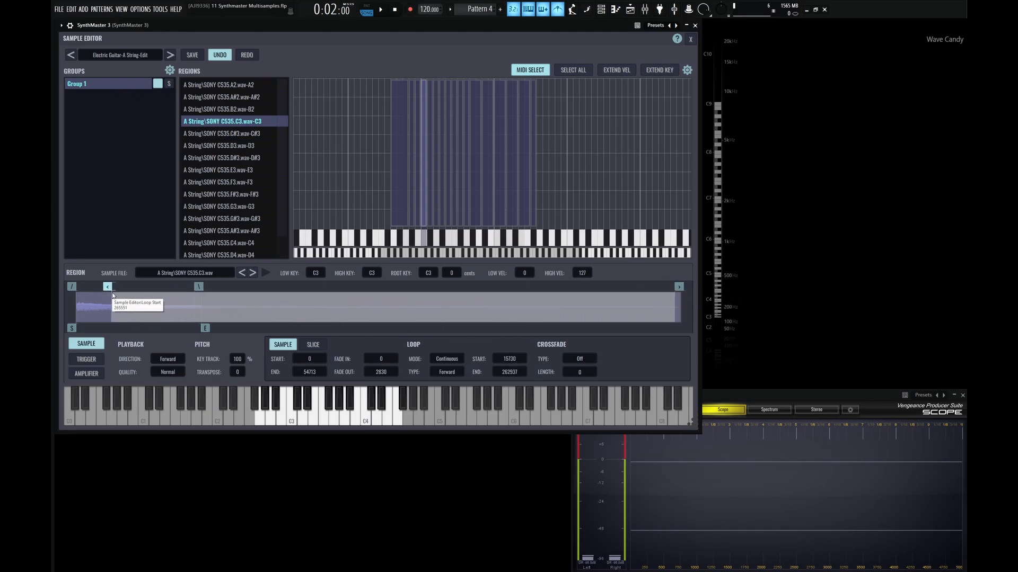
{"action": "mouse_move", "coordinate": [679, 289]}
{"action": "left_mouse_down"}
{"action": "mouse_move", "coordinate": [115, 286]}
{"action": "mouse_move", "coordinate": [117, 306]}
{"action": "left_mouse_up"}
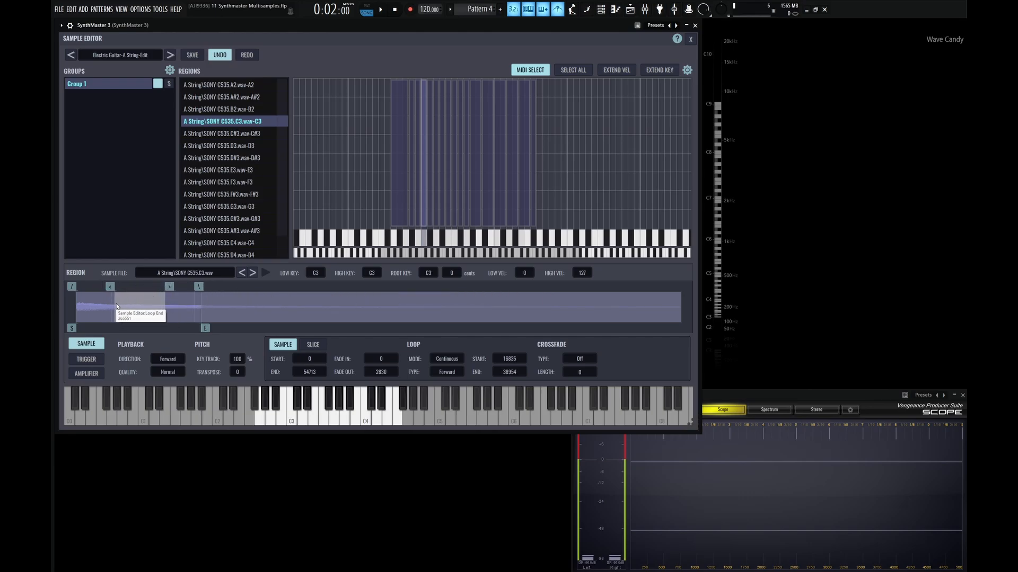
{"action": "key", "text": "z"}
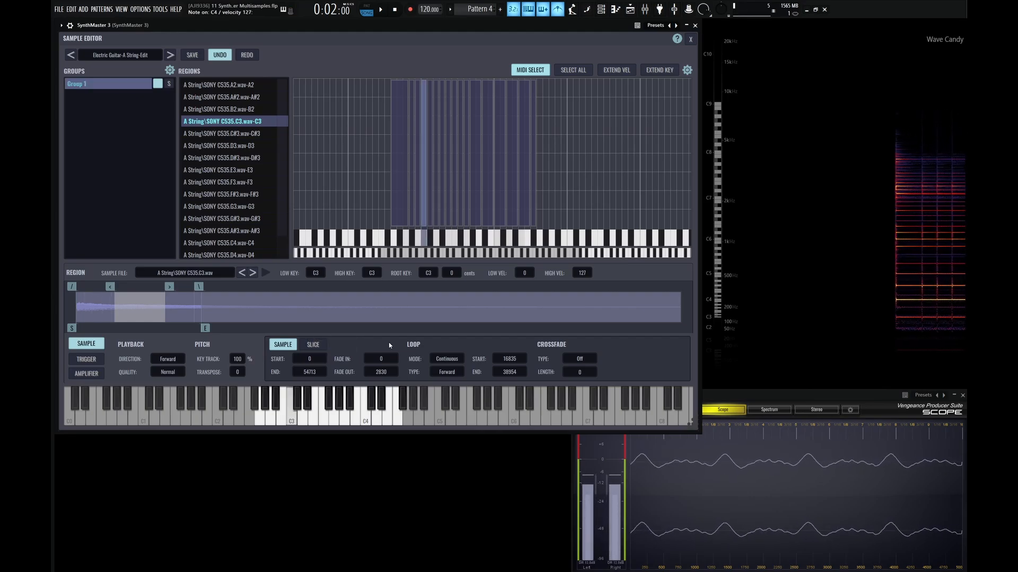
{"action": "mouse_move", "coordinate": [170, 288]}
{"action": "left_mouse_down"}
{"action": "mouse_move", "coordinate": [371, 344]}
{"action": "mouse_move", "coordinate": [488, 363]}
{"action": "left_mouse_up"}
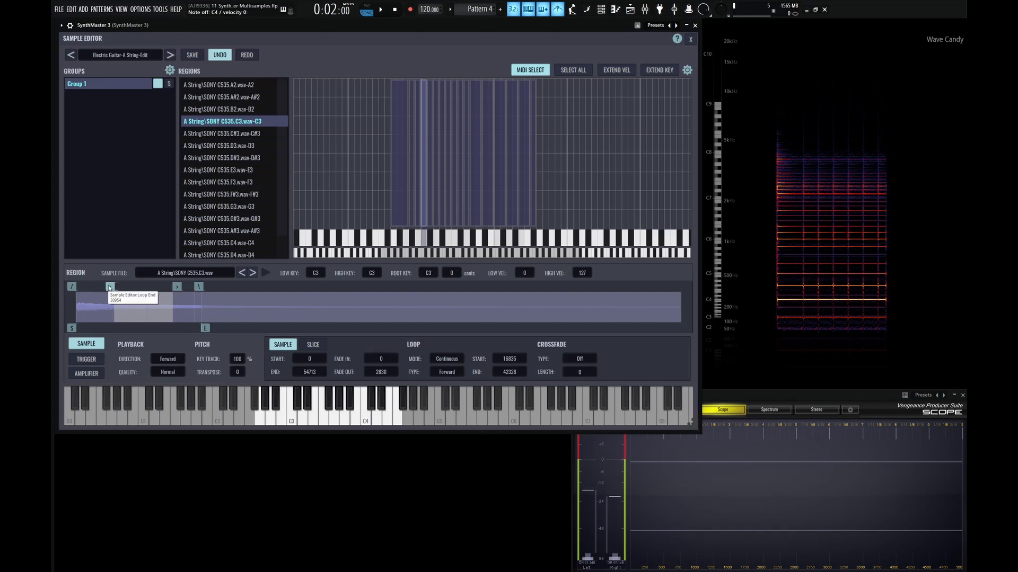
{"action": "left_click_drag", "start_coordinate": [109, 288], "coordinate": [273, 303]}
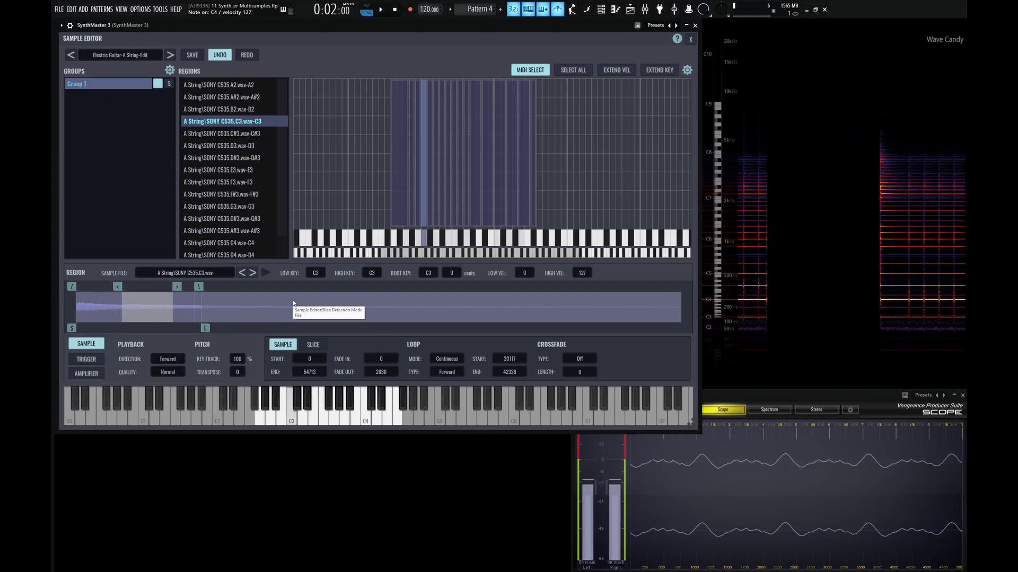
Audition the C3 region's loop with the Backward and Alternate types, and set the loop type back to Forward.
{"action": "left_click", "coordinate": [456, 374]}
{"action": "left_click", "coordinate": [458, 401]}
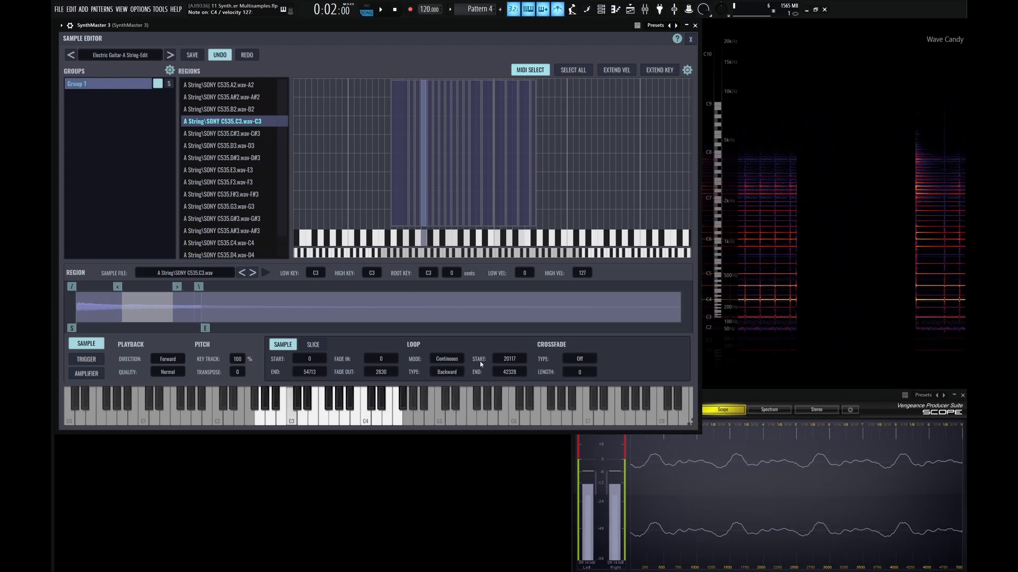
{"action": "left_click", "coordinate": [449, 373]}
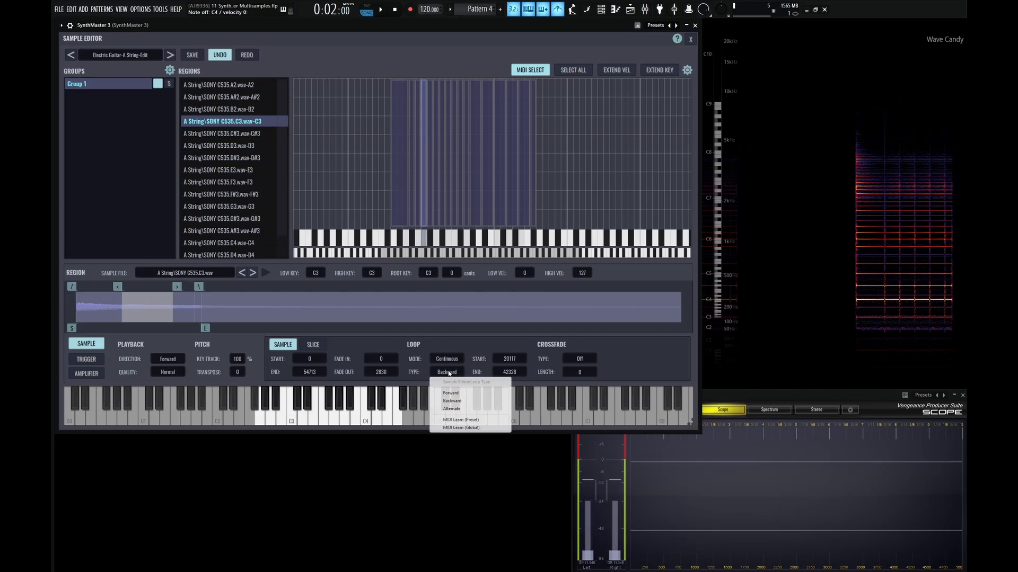
{"action": "left_click", "coordinate": [459, 409]}
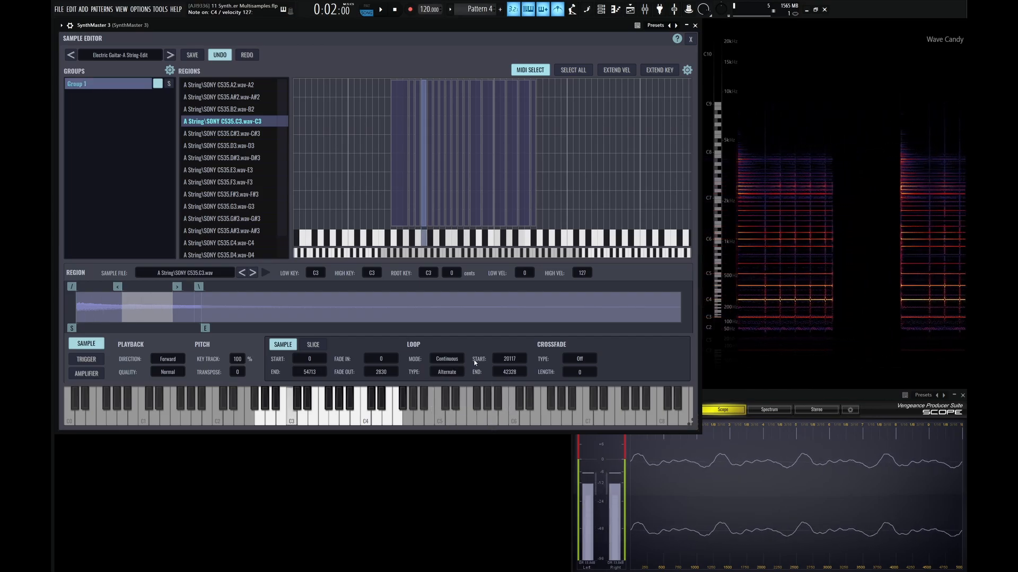
{"action": "left_click", "coordinate": [457, 372]}
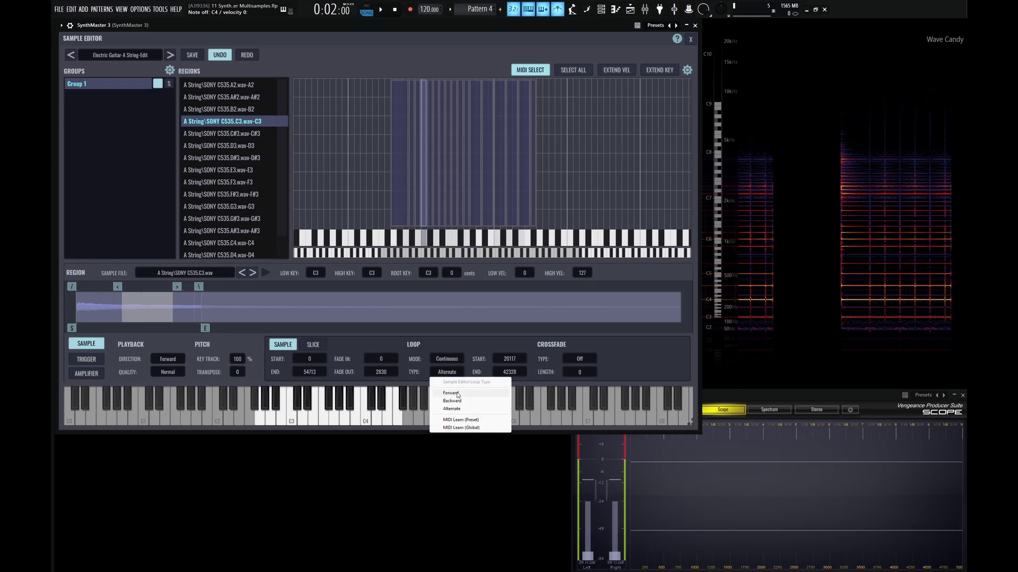
{"action": "left_click", "coordinate": [458, 380]}
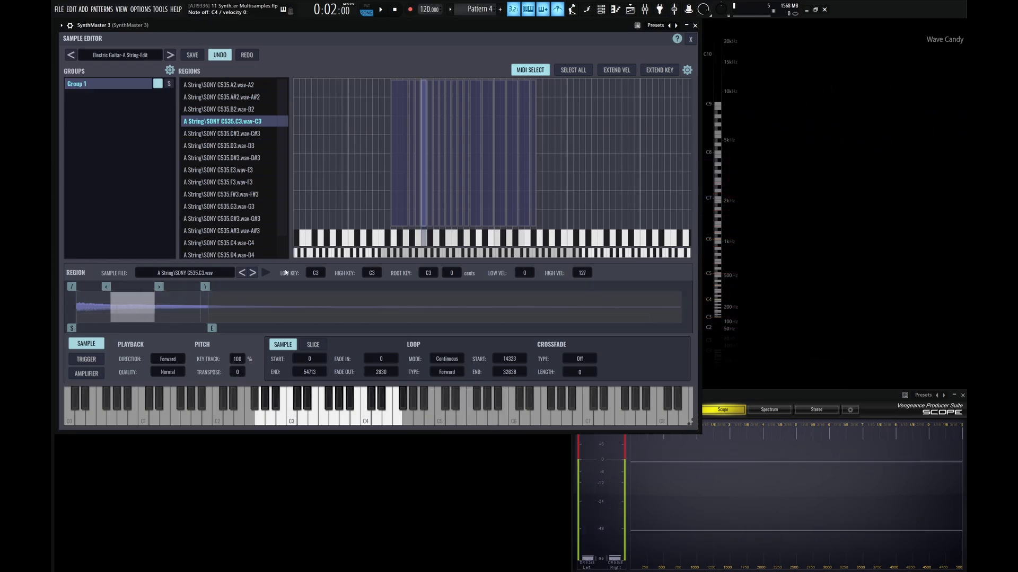
Move the C3 region's loop end to 33728 and zoom in on the looped part of the waveform.
{"action": "mouse_move", "coordinate": [158, 288]}
{"action": "left_mouse_down"}
{"action": "mouse_move", "coordinate": [169, 289]}
{"action": "mouse_move", "coordinate": [158, 290]}
{"action": "left_mouse_up"}
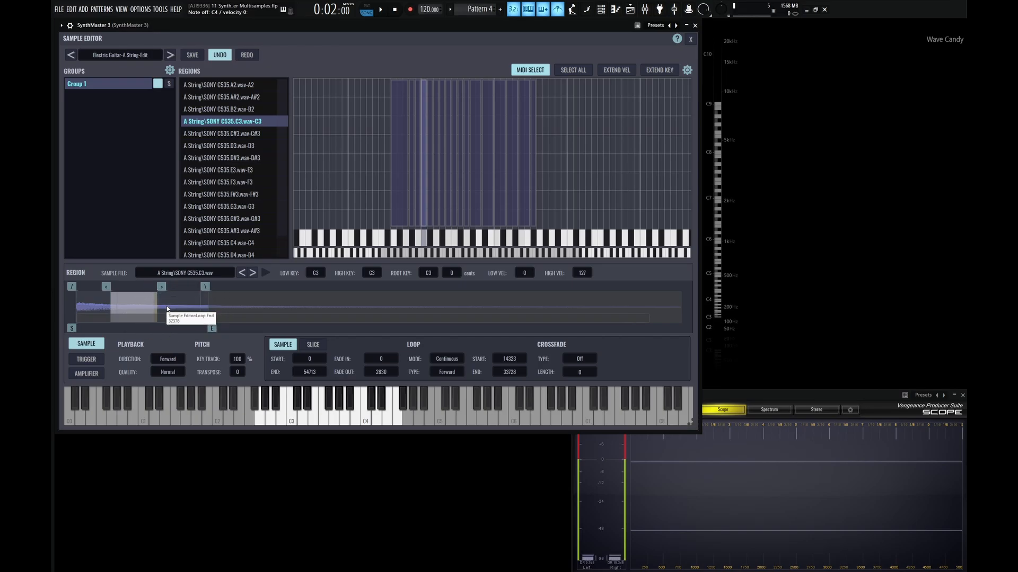
{"action": "scroll", "coordinate": [168, 312], "scroll_direction": "up", "scroll_amount": 4}
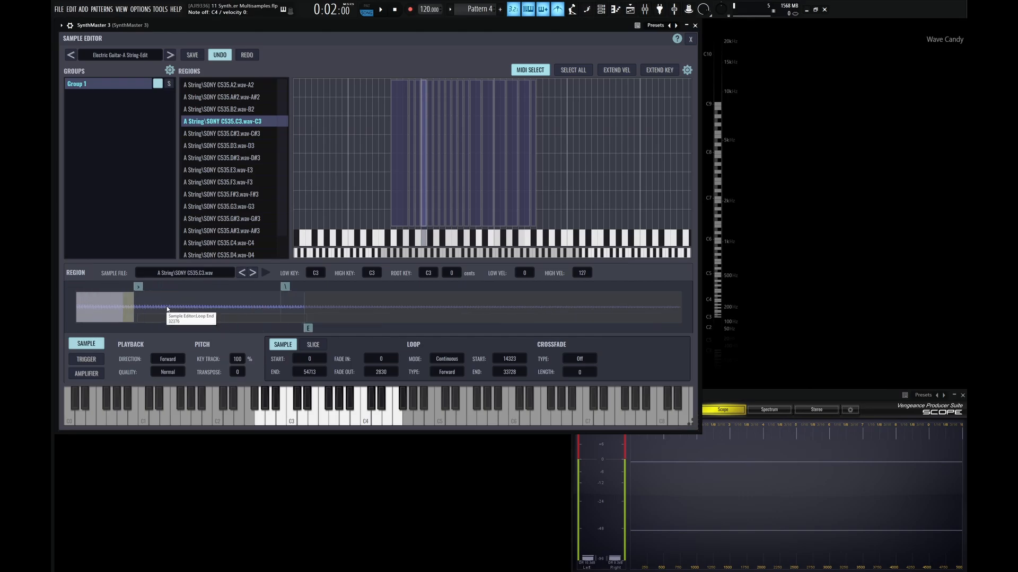
{"action": "scroll", "coordinate": [142, 321], "scroll_direction": "up", "scroll_amount": 5}
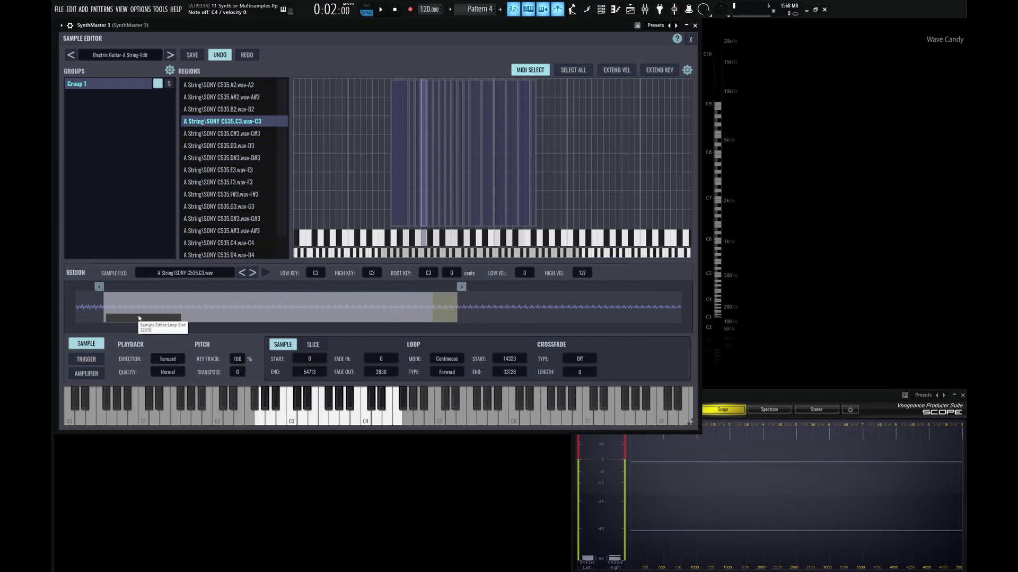
{"action": "left_click_drag", "start_coordinate": [131, 318], "coordinate": [135, 318]}
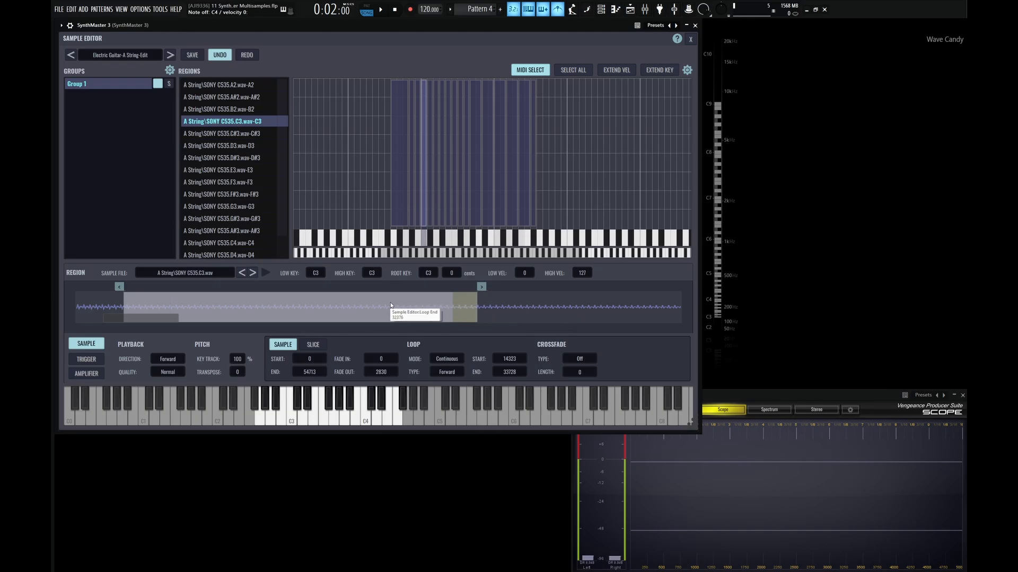
Select a stretch of the C3 waveform from about 26921 to 40792 and set it as the loop points.
{"action": "left_click_drag", "start_coordinate": [354, 306], "coordinate": [607, 316]}
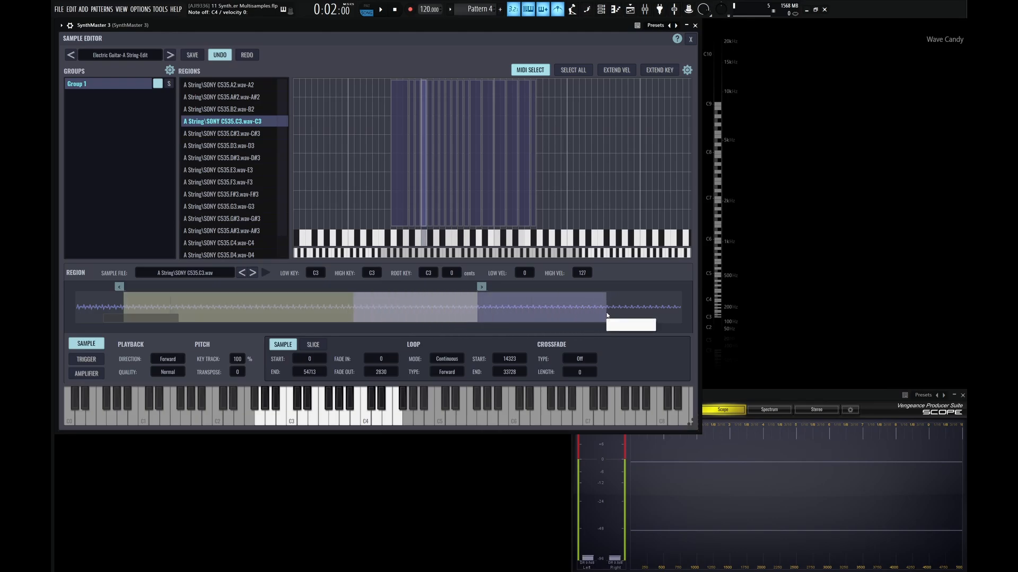
{"action": "right_click", "coordinate": [522, 306]}
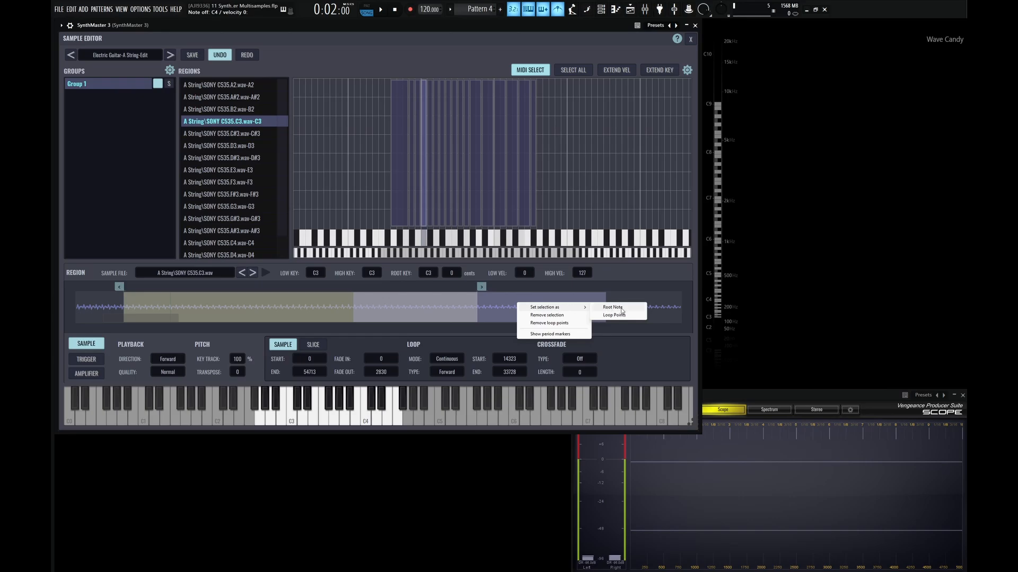
{"action": "left_click", "coordinate": [615, 315]}
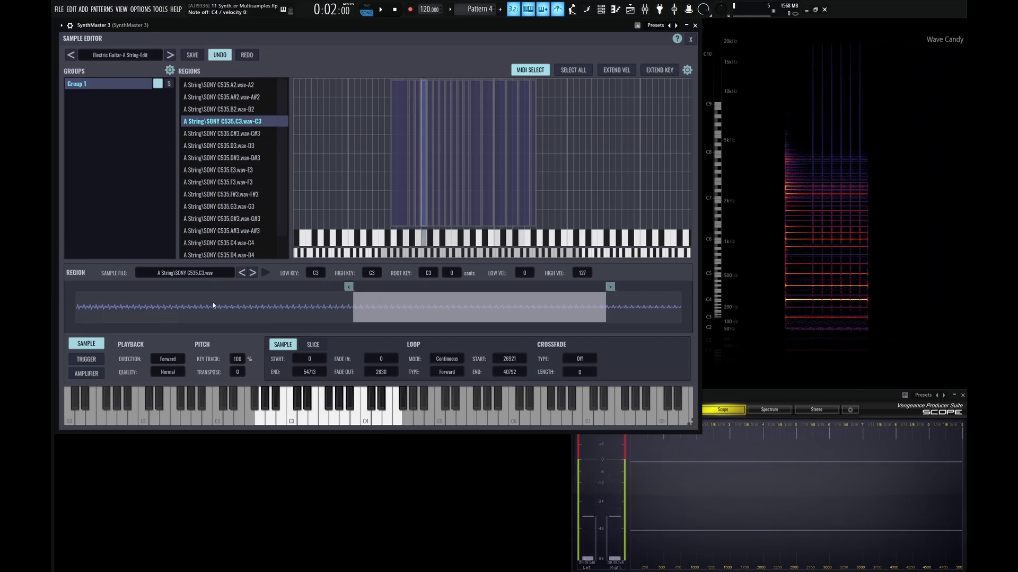
Try out waveform selections ahead of the C3 loop, adjust one's extent, and clear them again.
{"action": "left_click_drag", "start_coordinate": [152, 302], "coordinate": [275, 304]}
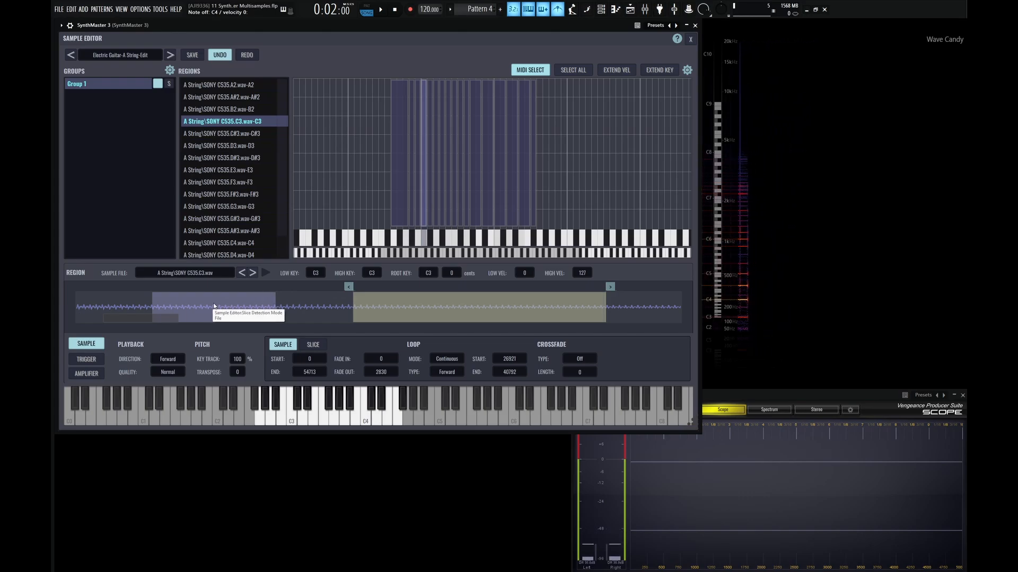
{"action": "left_click", "coordinate": [281, 309]}
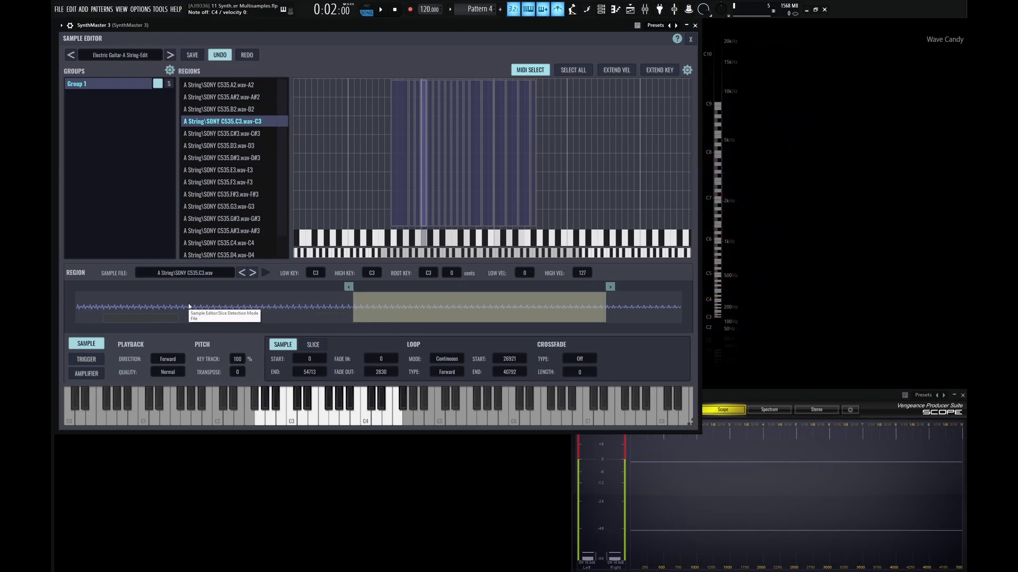
{"action": "left_click_drag", "start_coordinate": [152, 304], "coordinate": [237, 316]}
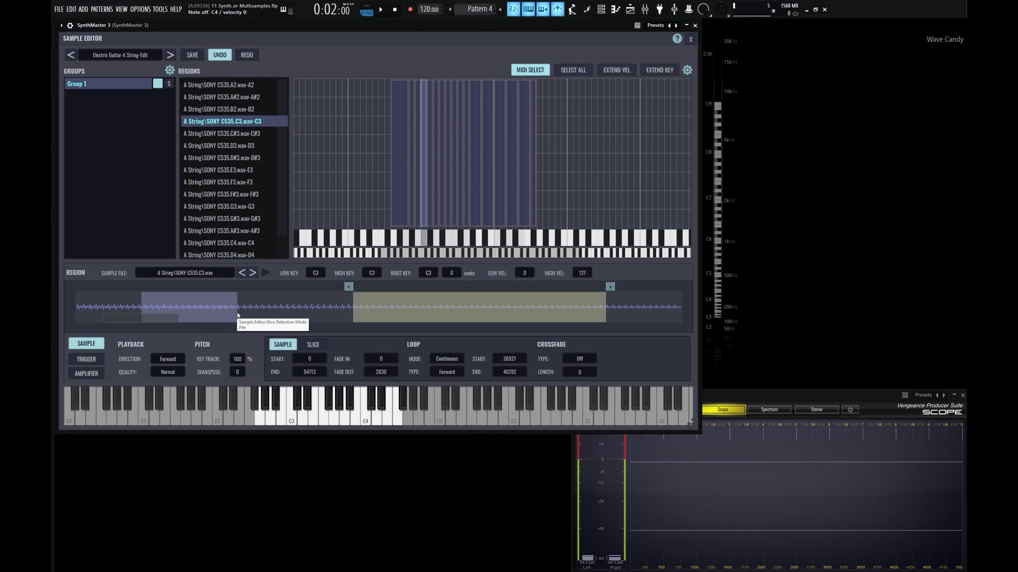
{"action": "left_click_drag", "start_coordinate": [238, 316], "coordinate": [175, 319]}
{"action": "left_click", "coordinate": [248, 305]}
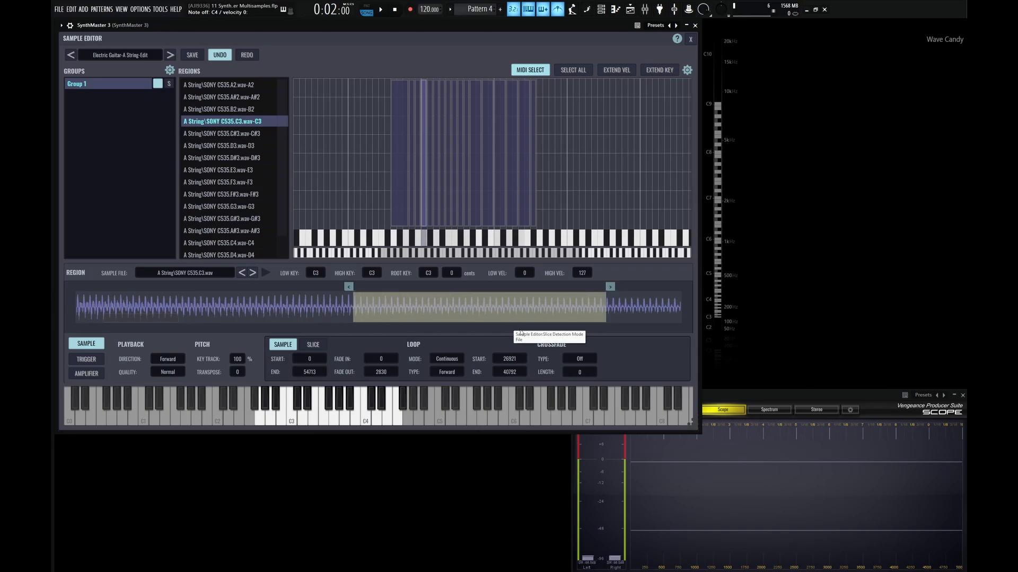
{"action": "scroll", "coordinate": [518, 313], "scroll_direction": "down", "scroll_amount": 5}
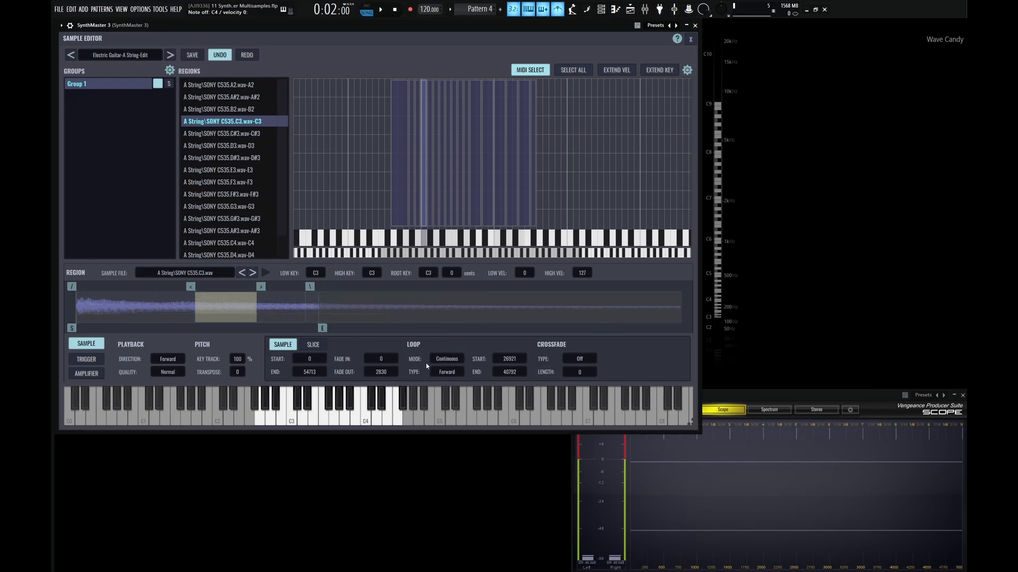
Reopen the Sample Editor and move the C3 region's loop start to 10399 and its loop end to 22057.
{"action": "left_click", "coordinate": [691, 40]}
{"action": "left_click_drag", "start_coordinate": [198, 299], "coordinate": [196, 275]}
{"action": "left_click", "coordinate": [196, 120]}
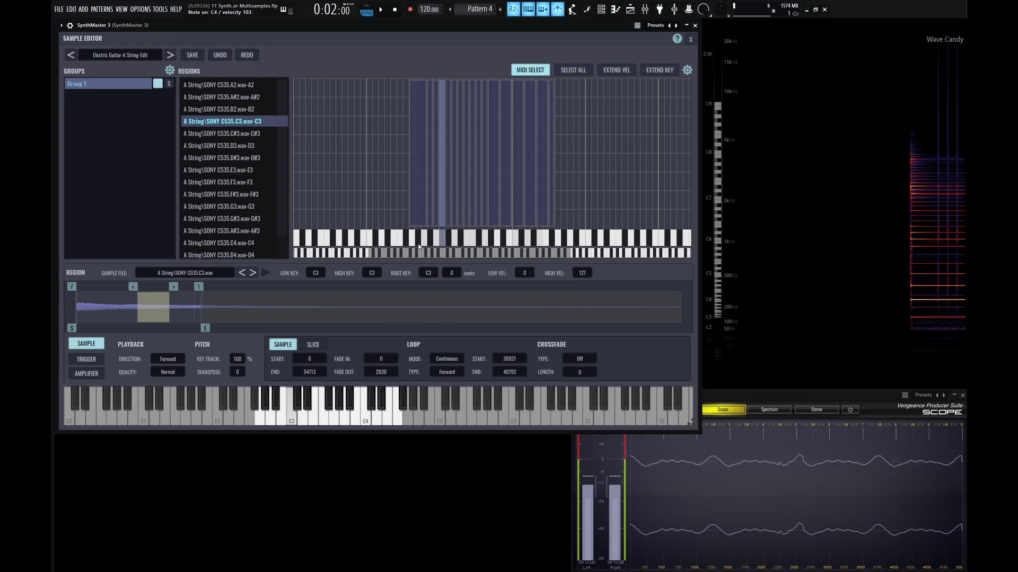
{"action": "left_click_drag", "start_coordinate": [169, 301], "coordinate": [180, 301]}
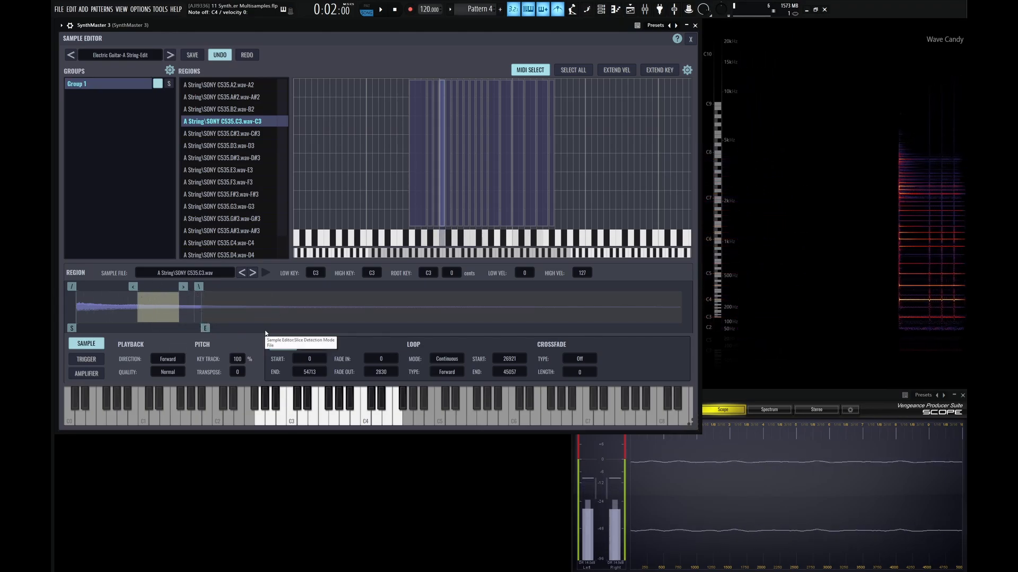
{"action": "left_click_drag", "start_coordinate": [133, 286], "coordinate": [95, 286]}
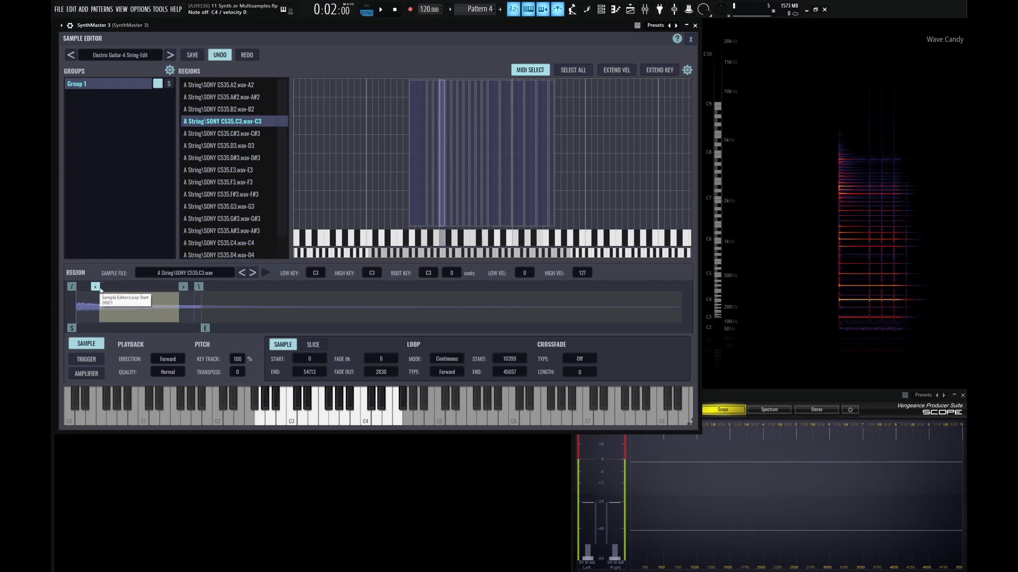
{"action": "left_click_drag", "start_coordinate": [183, 287], "coordinate": [131, 287]}
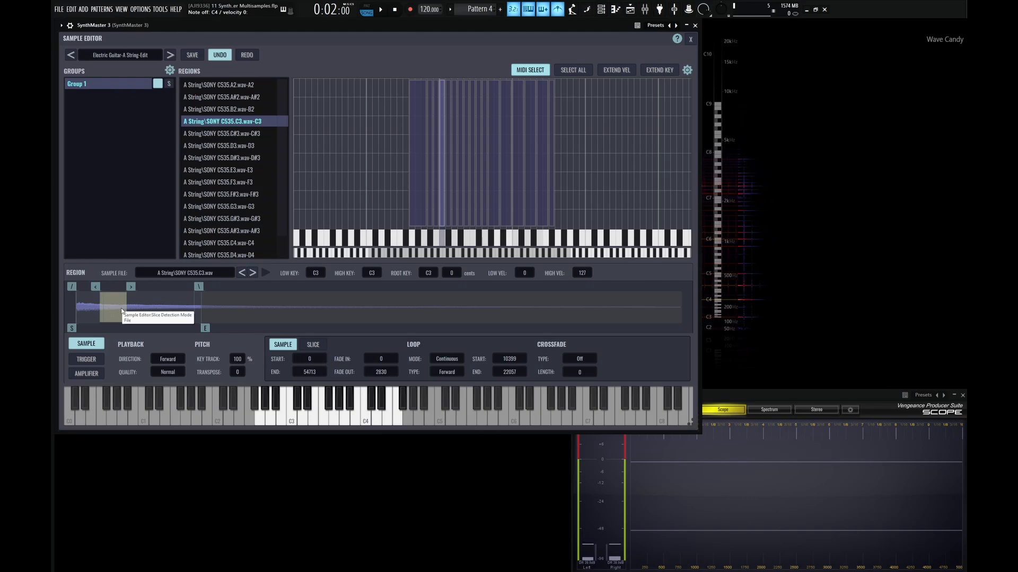
Set the C3 region's loop mode to Sustain, trying the Backward loop type before returning the type to Forward.
{"action": "left_click", "coordinate": [448, 359]}
{"action": "left_click", "coordinate": [456, 406]}
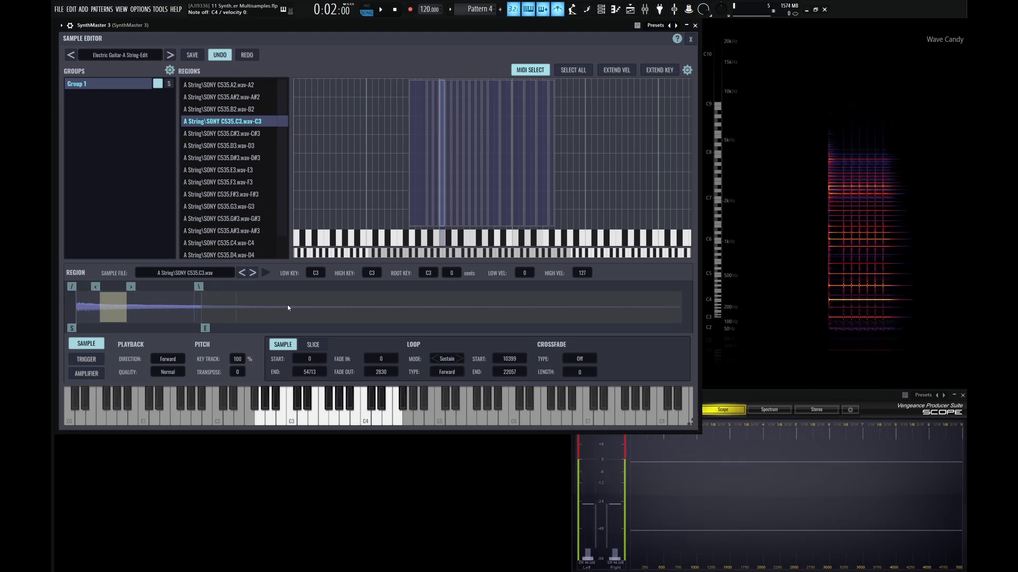
{"action": "left_click", "coordinate": [454, 371]}
{"action": "left_click", "coordinate": [450, 400]}
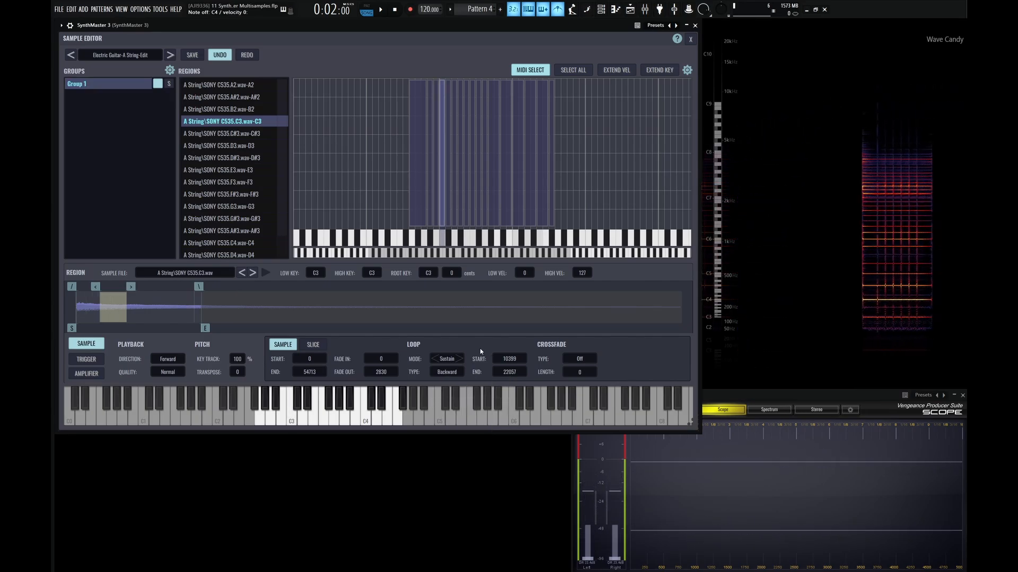
{"action": "left_click", "coordinate": [448, 372]}
{"action": "left_click", "coordinate": [451, 393]}
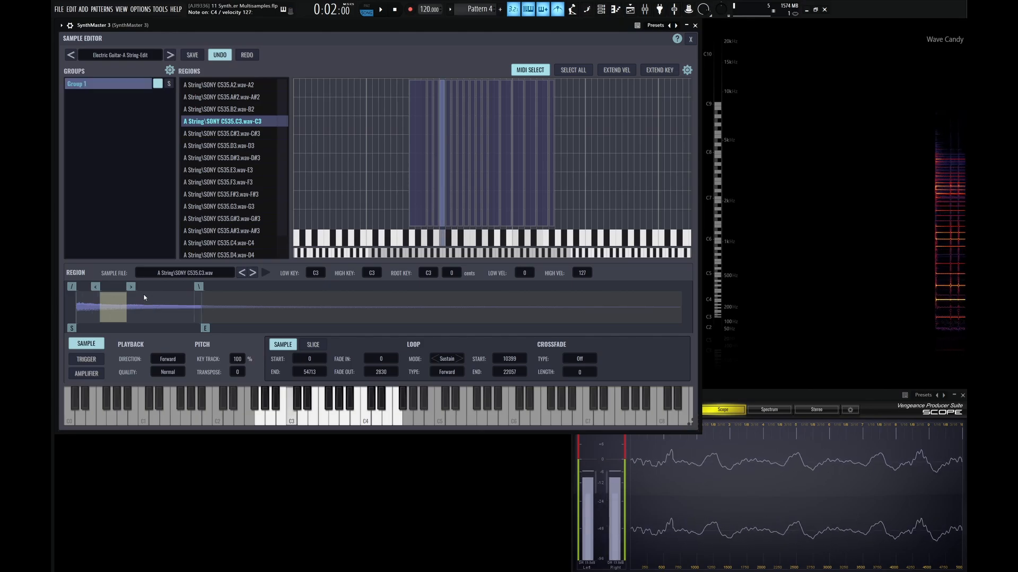
Extend the C3 region's loop end to 28934 and set its crossfade type to Linear.
{"action": "left_click_drag", "start_coordinate": [131, 287], "coordinate": [145, 290]}
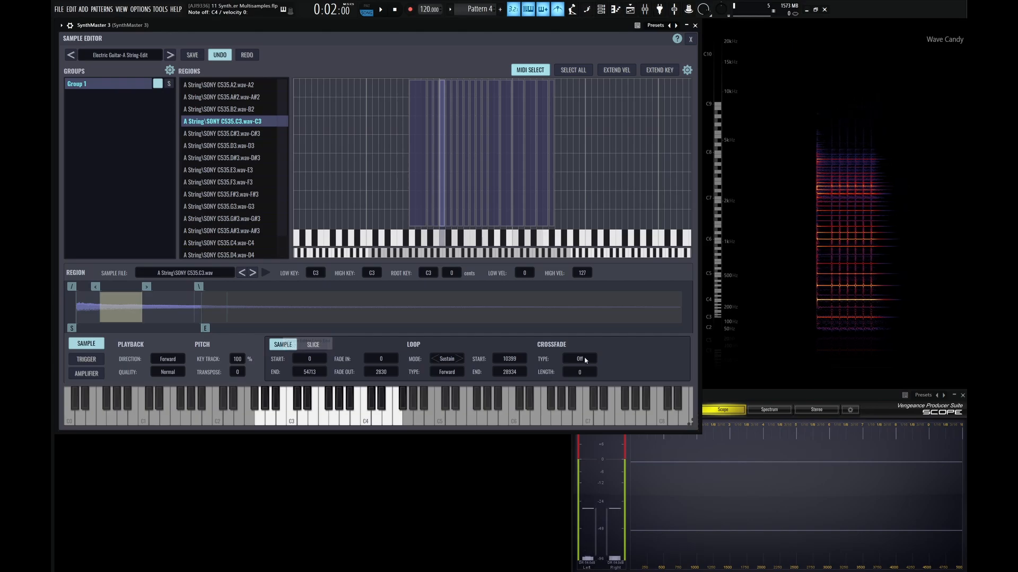
{"action": "left_click", "coordinate": [583, 360]}
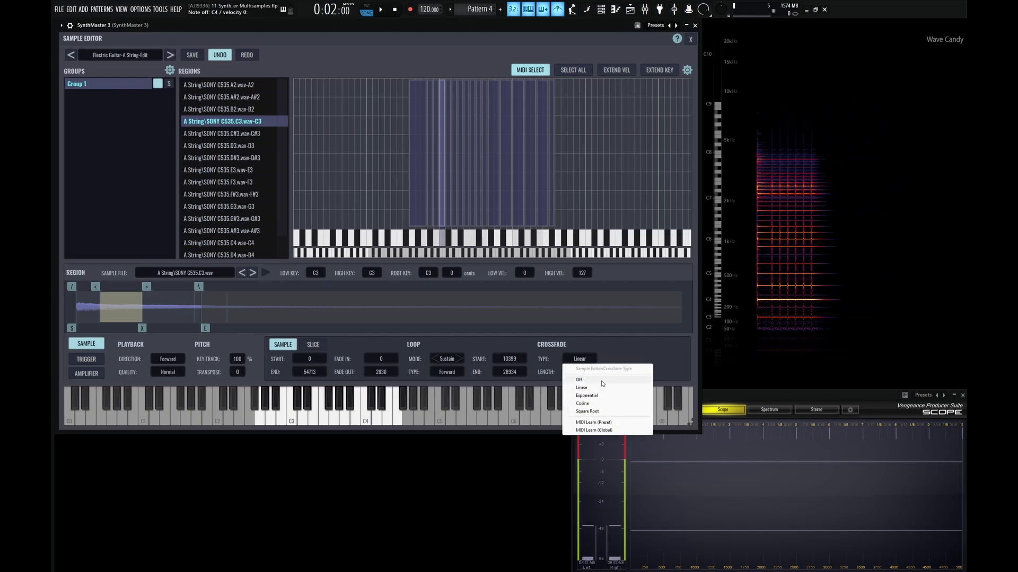
{"action": "left_click", "coordinate": [607, 349]}
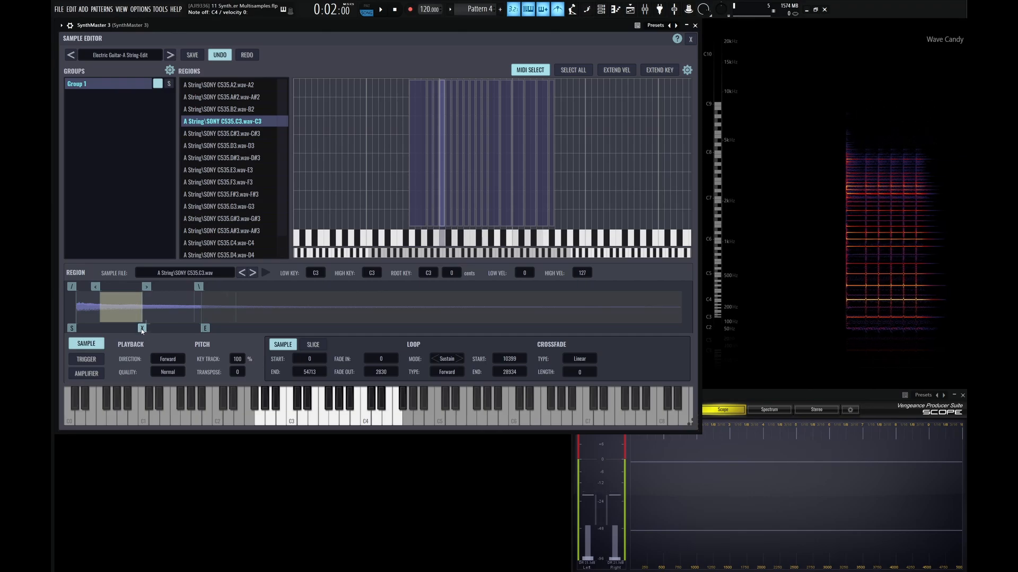
Try loop crossfade lengths of 2985, 2155 and 3996 on the C3 region, and lengthen the crossfade further.
{"action": "left_click_drag", "start_coordinate": [146, 330], "coordinate": [136, 332]}
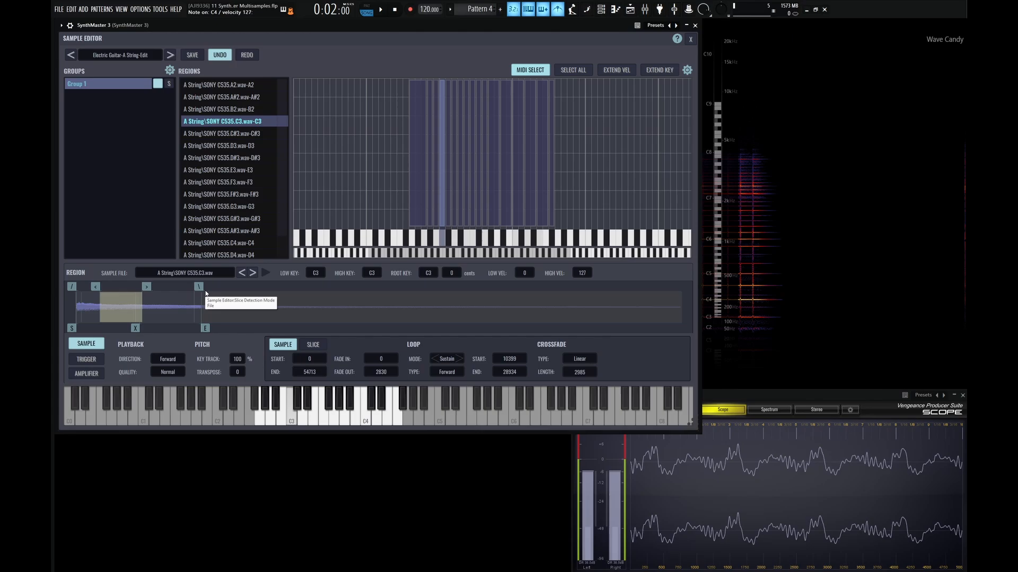
{"action": "left_click_drag", "start_coordinate": [135, 329], "coordinate": [135, 329]}
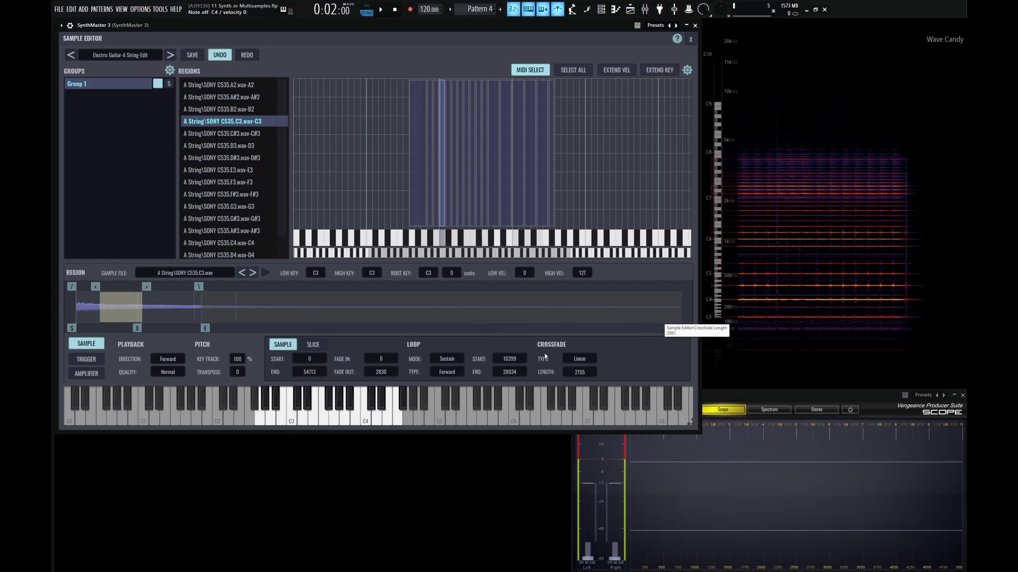
{"action": "left_click_drag", "start_coordinate": [137, 328], "coordinate": [140, 329]}
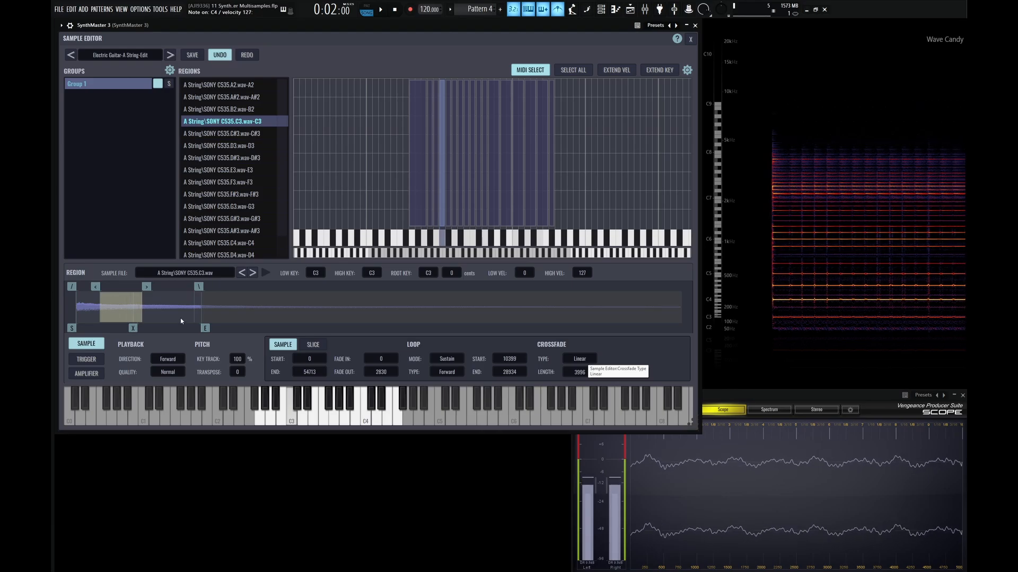
{"action": "left_click_drag", "start_coordinate": [133, 328], "coordinate": [119, 329]}
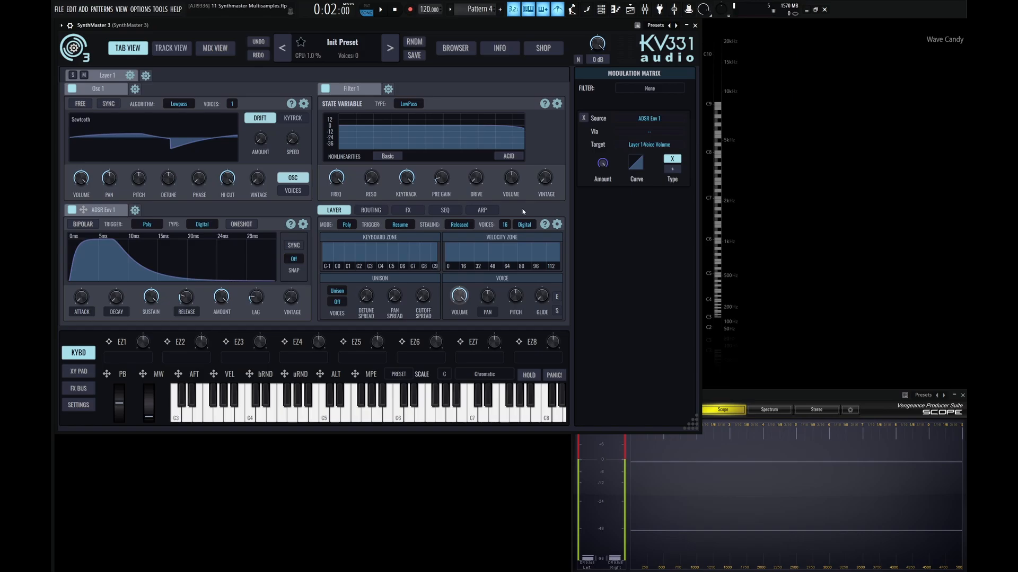
Load Cajon loop 163bpm 1.wav from the factory single samples as the Osc 1 waveform.
{"action": "left_click", "coordinate": [164, 150]}
{"action": "left_click", "coordinate": [270, 213]}
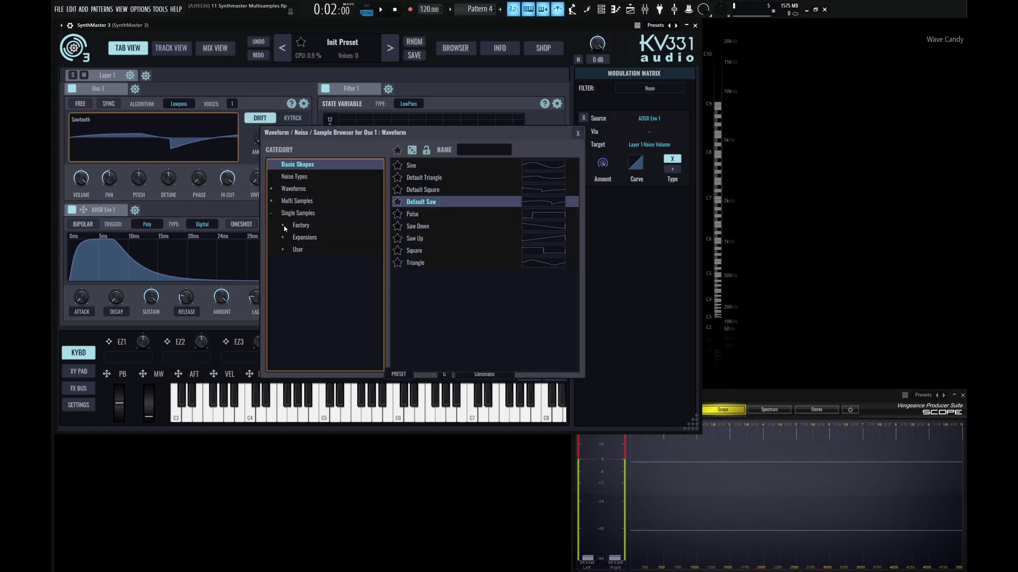
{"action": "left_click", "coordinate": [283, 226]}
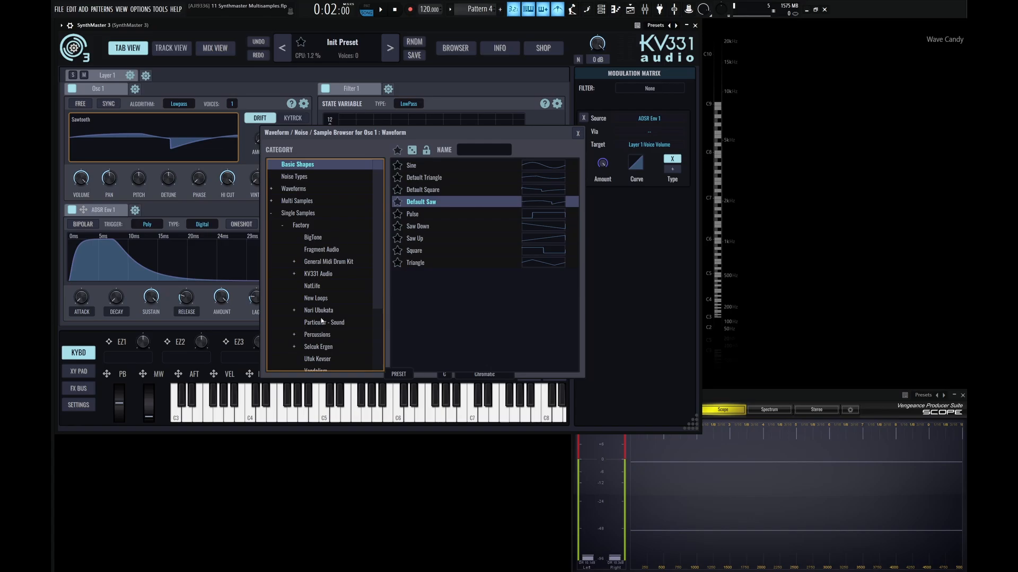
{"action": "left_click", "coordinate": [314, 311]}
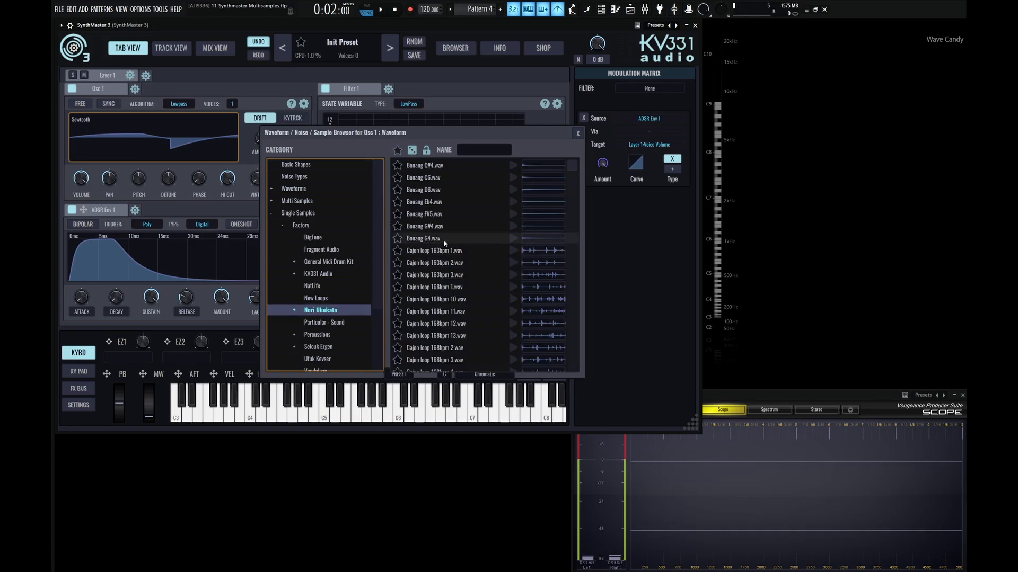
{"action": "left_click", "coordinate": [430, 249]}
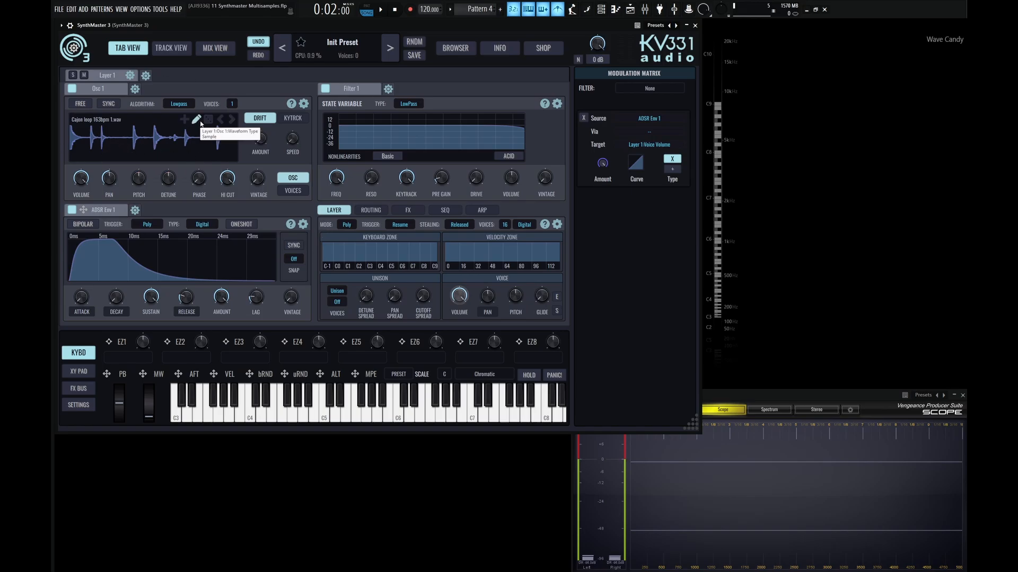
Open the cajon sample in the Sample Editor, enable MIDI Select, and select its region by playing a note.
{"action": "left_click", "coordinate": [198, 121]}
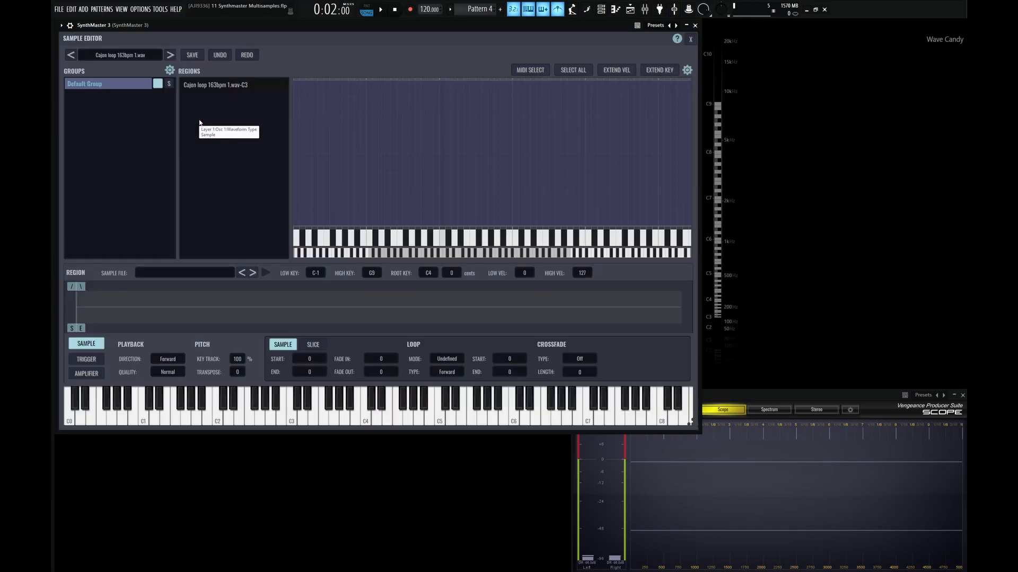
{"action": "left_click", "coordinate": [530, 69]}
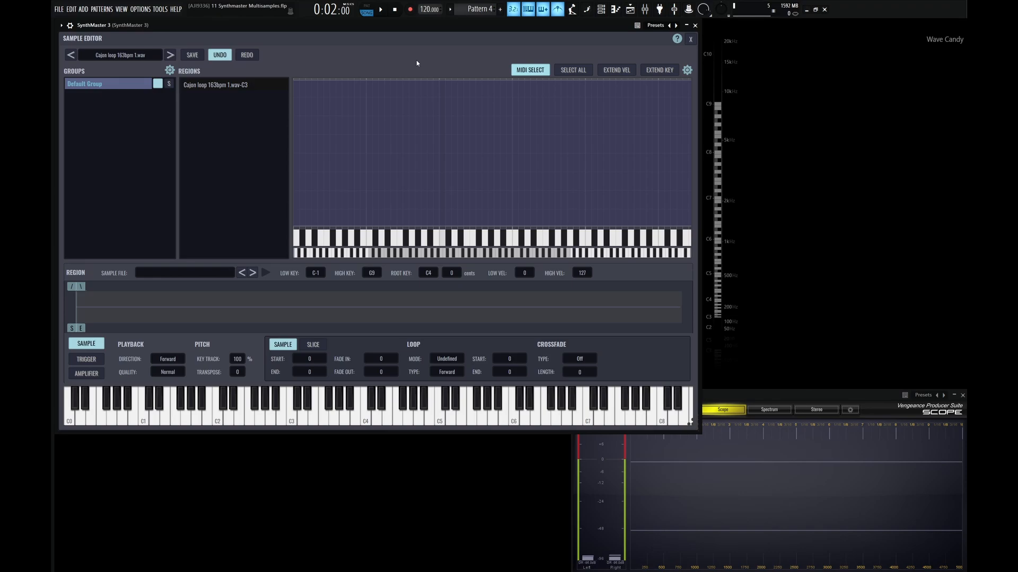
{"action": "key", "text": "z"}
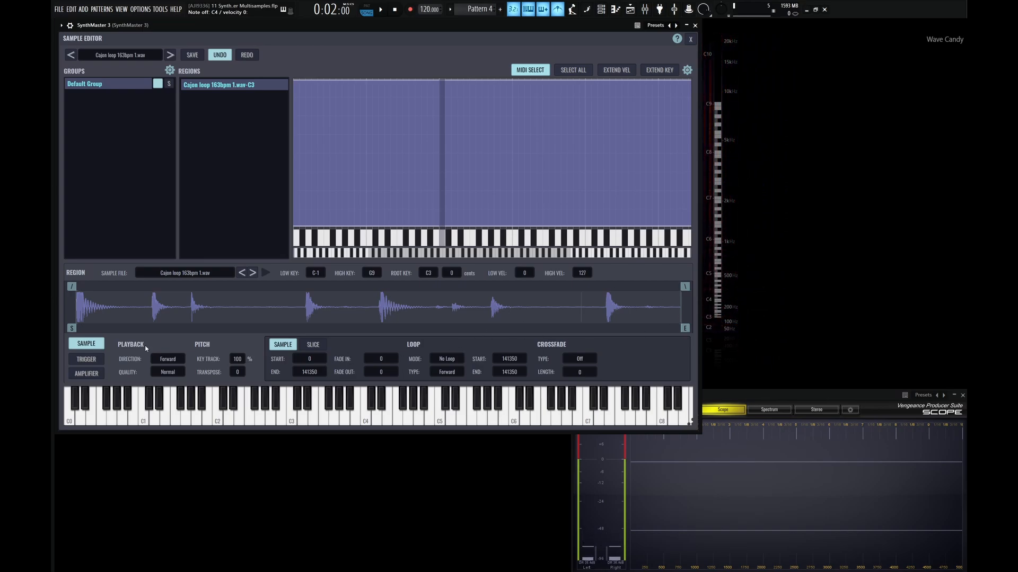
Set the cajon region to Slice playback with detection mode User and sensitivity Highest.
{"action": "left_click", "coordinate": [310, 345]}
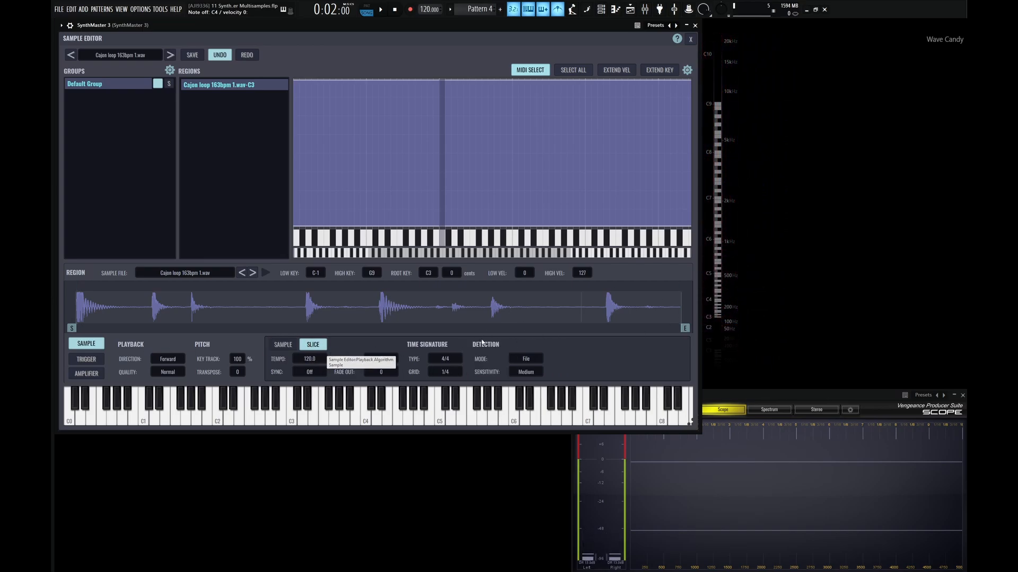
{"action": "left_click", "coordinate": [537, 361]}
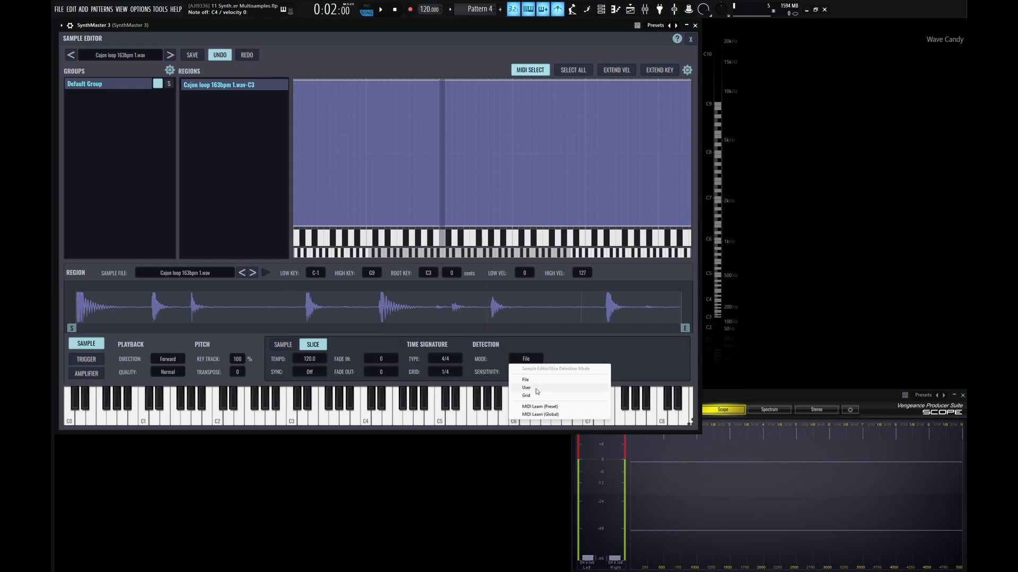
{"action": "left_click", "coordinate": [537, 391]}
{"action": "left_click", "coordinate": [526, 372]}
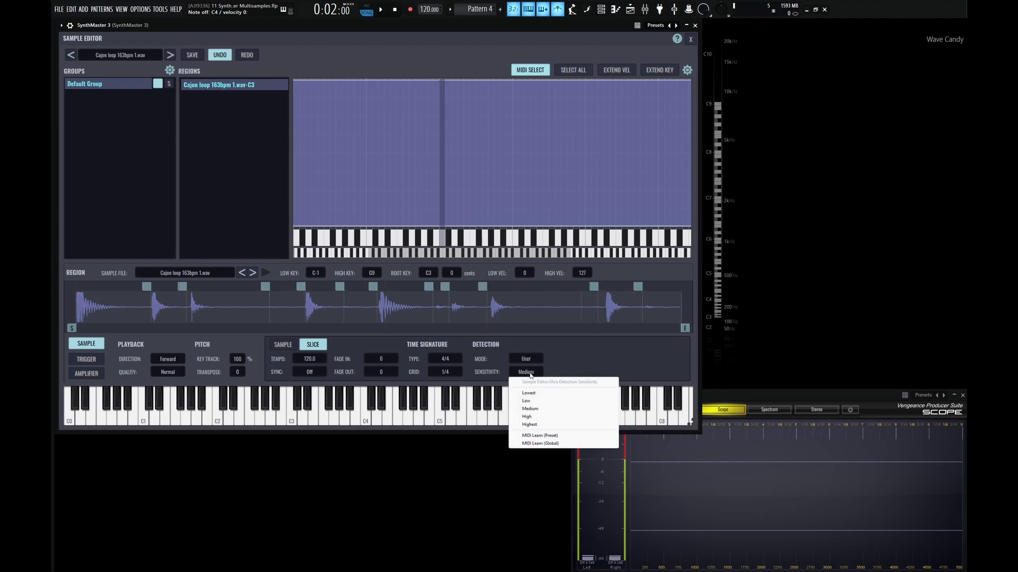
{"action": "left_click", "coordinate": [530, 425]}
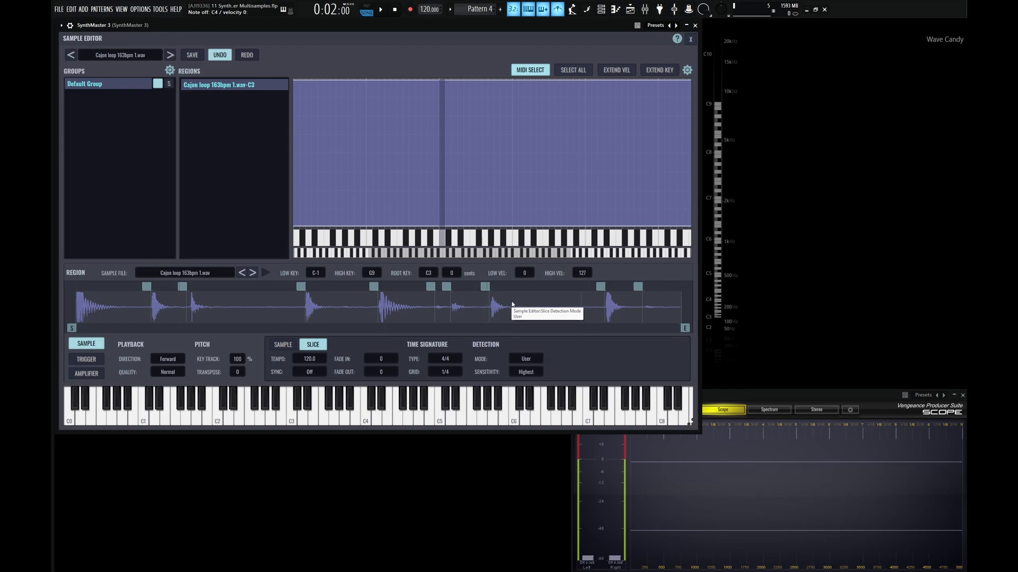
Nudge slice markers closer to the cajon hits and separate the slices as key regions.
{"action": "left_click_drag", "start_coordinate": [489, 288], "coordinate": [488, 289]}
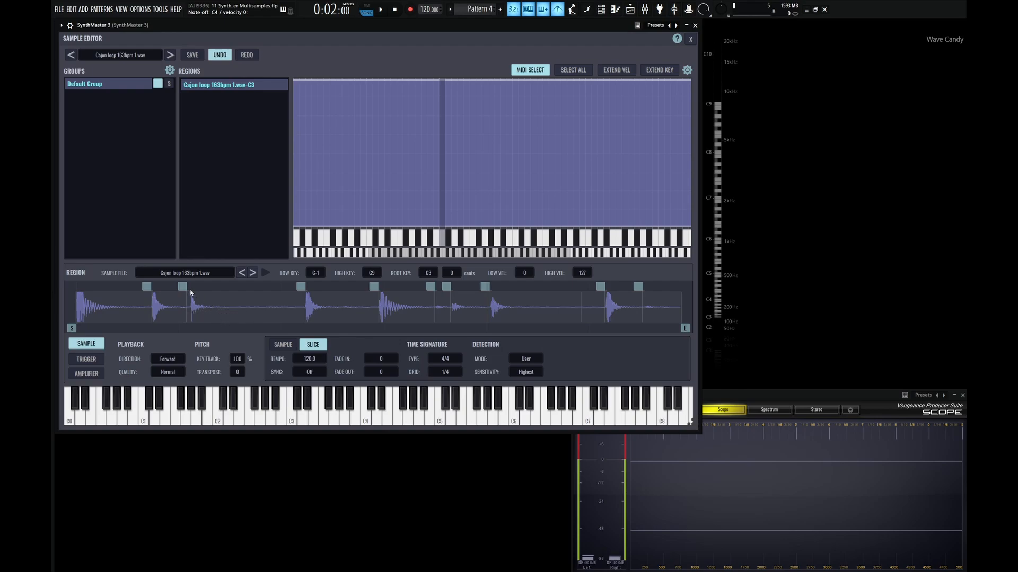
{"action": "left_click_drag", "start_coordinate": [186, 288], "coordinate": [190, 289]}
{"action": "left_click", "coordinate": [687, 71]}
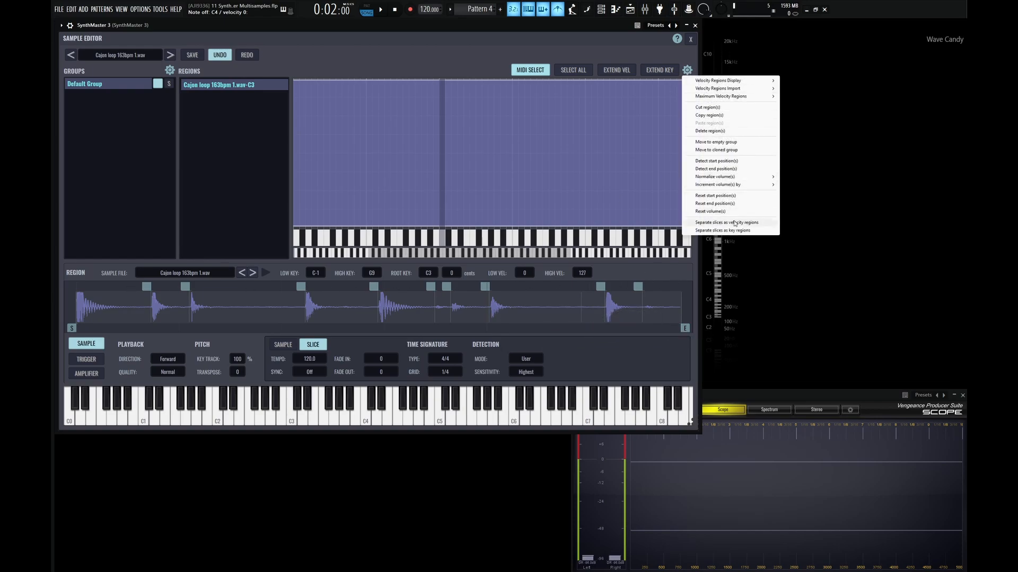
{"action": "left_click", "coordinate": [747, 231]}
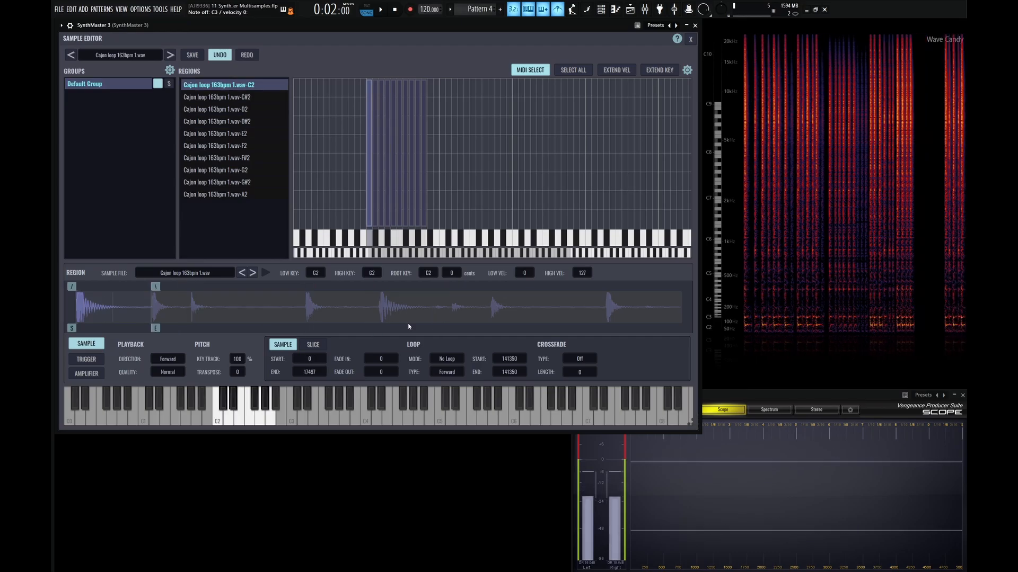
Switch the C2 region to Slice playback, trying fade-in values of 500 and 5000 before resetting the fade-in to 0.
{"action": "left_click", "coordinate": [313, 345]}
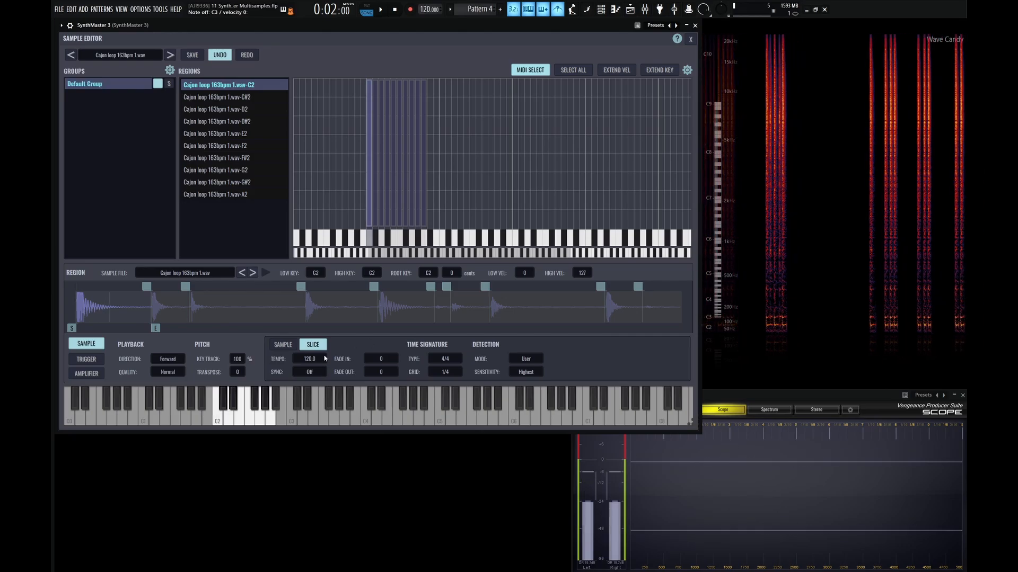
{"action": "double_click", "coordinate": [387, 363]}
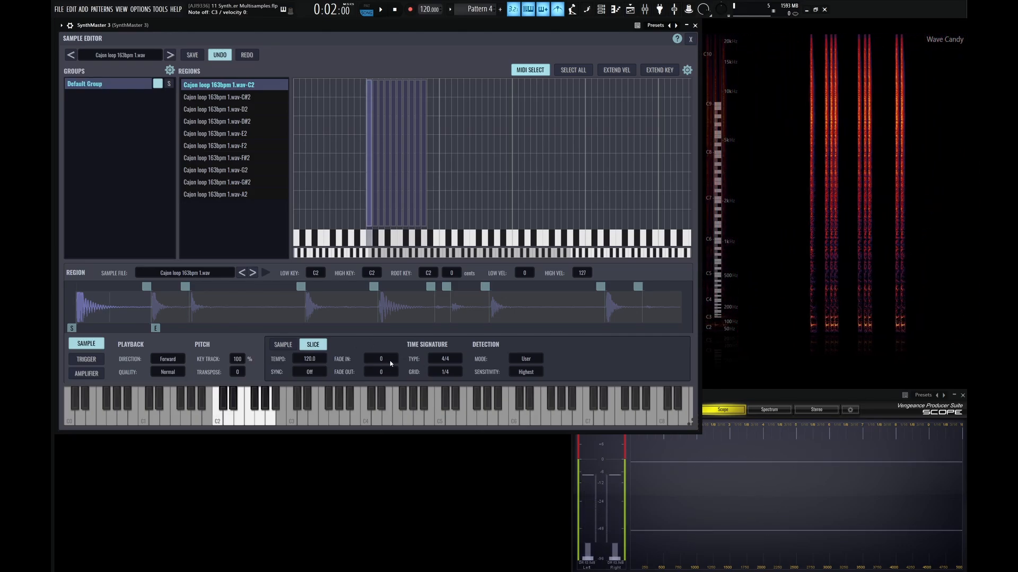
{"action": "type", "text": "500"}
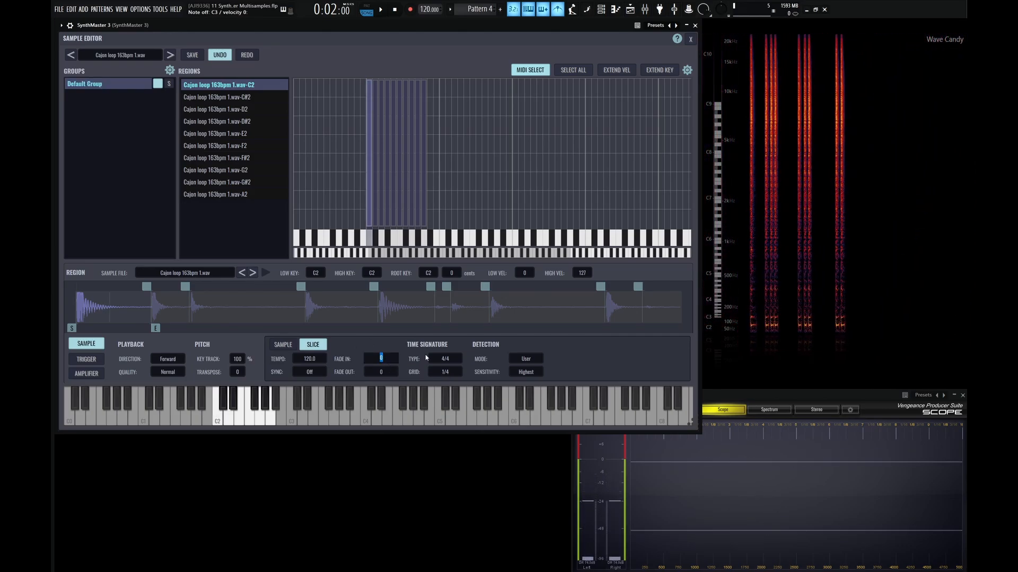
{"action": "key", "text": "Return"}
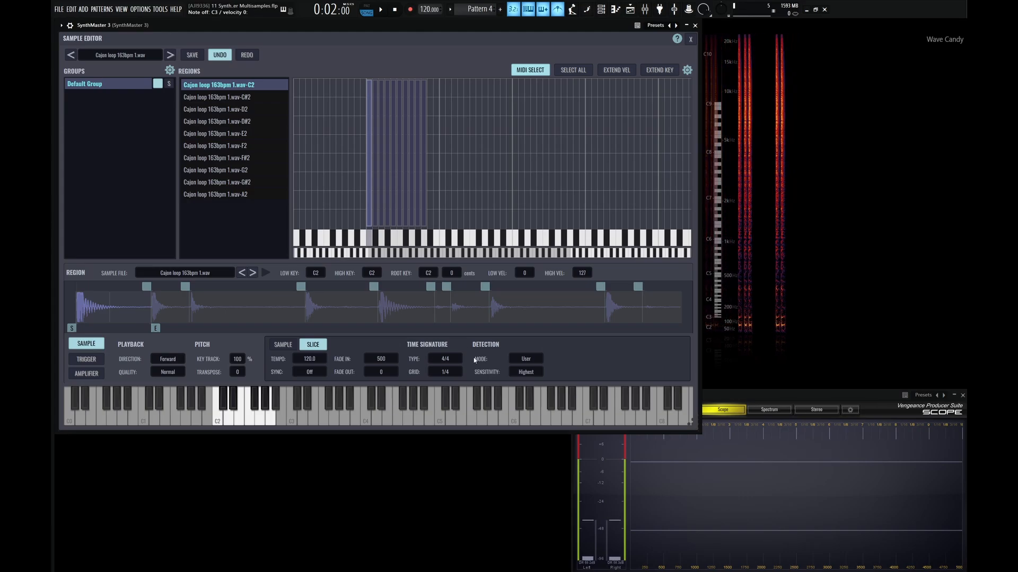
{"action": "double_click", "coordinate": [382, 358]}
{"action": "type", "text": "5"}
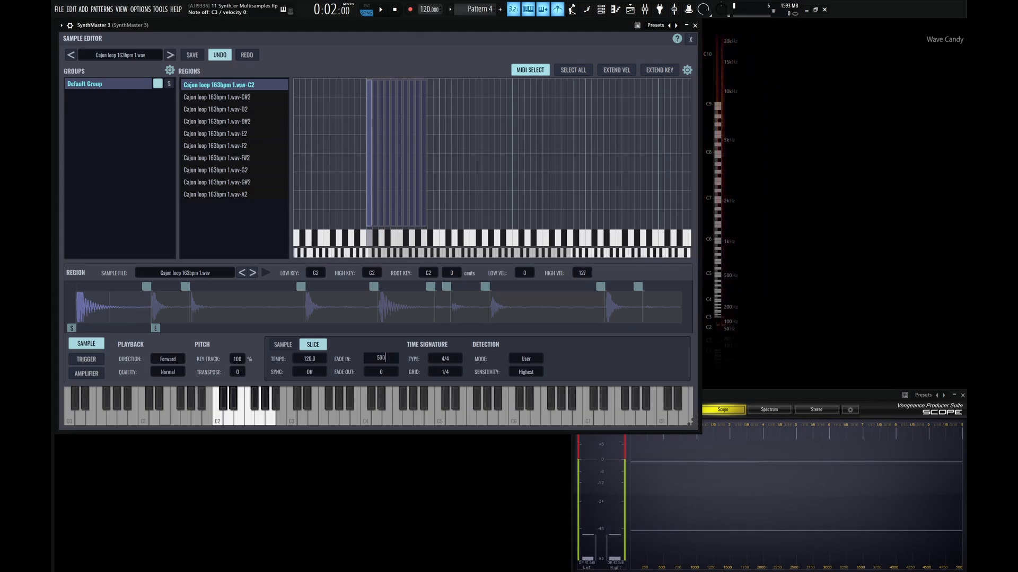
{"action": "type", "text": "00"}
{"action": "key", "text": "Return"}
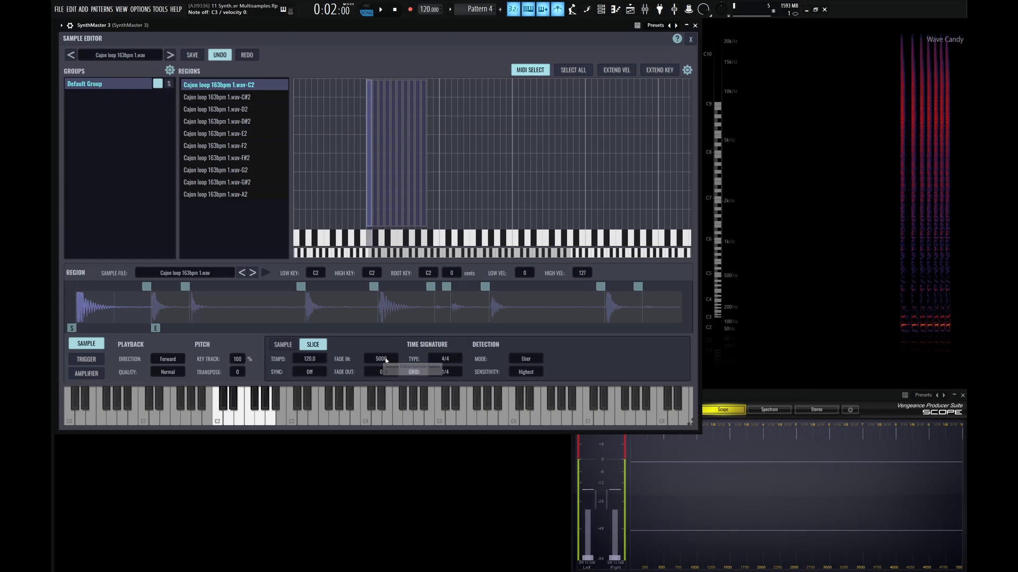
{"action": "double_click", "coordinate": [384, 358]}
{"action": "type", "text": "0"}
{"action": "key", "text": "Return"}
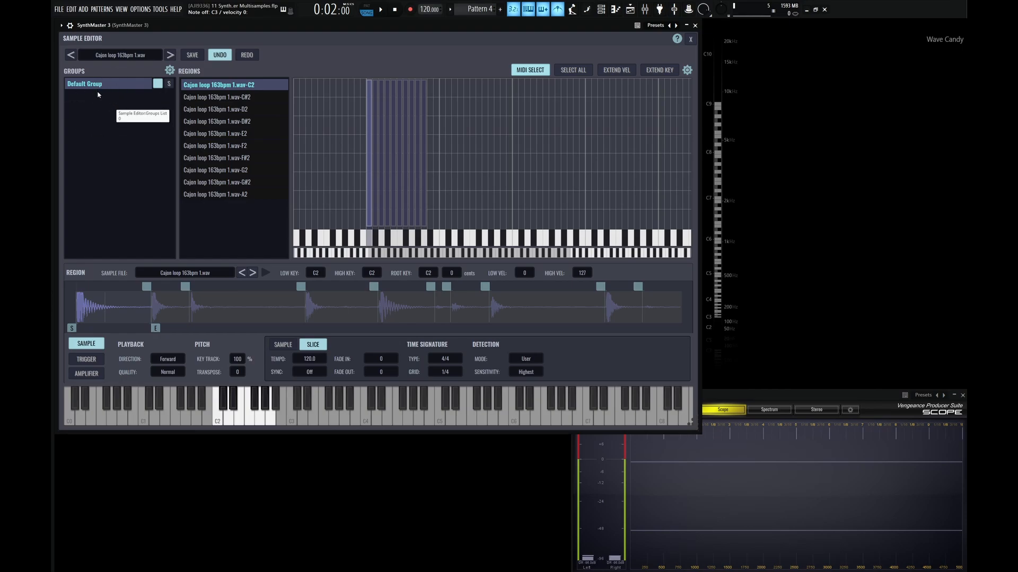
{"action": "left_click", "coordinate": [173, 70]}
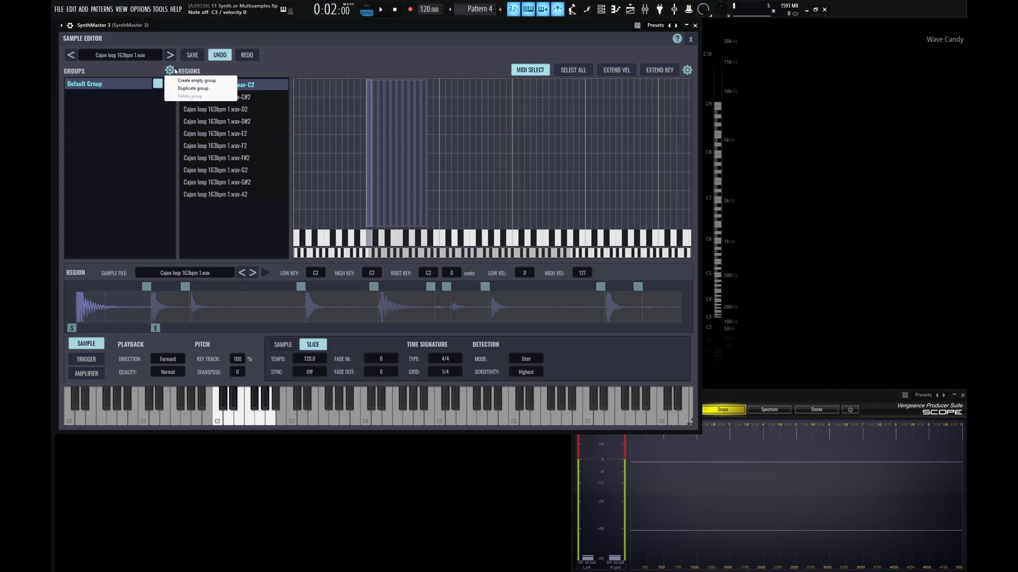
{"action": "left_click", "coordinate": [136, 136]}
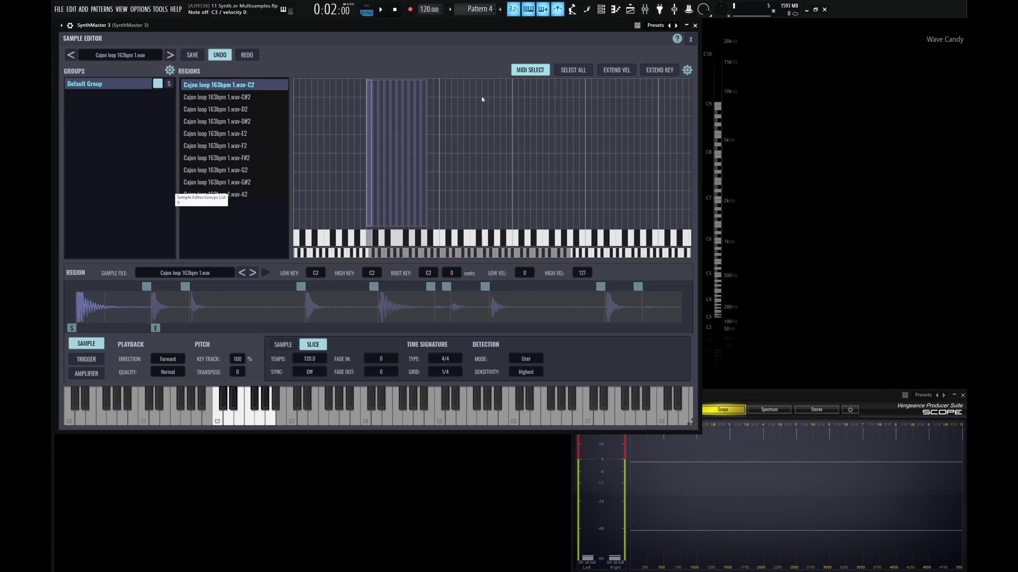
{"action": "left_click", "coordinate": [687, 70]}
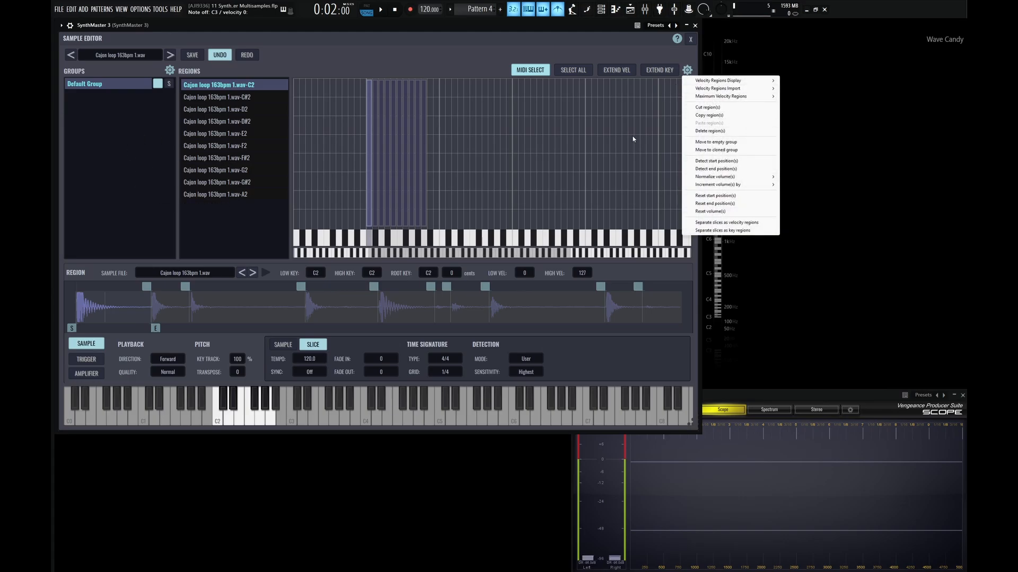
{"action": "left_click", "coordinate": [355, 67]}
{"action": "left_click", "coordinate": [687, 70]}
{"action": "left_click", "coordinate": [413, 65]}
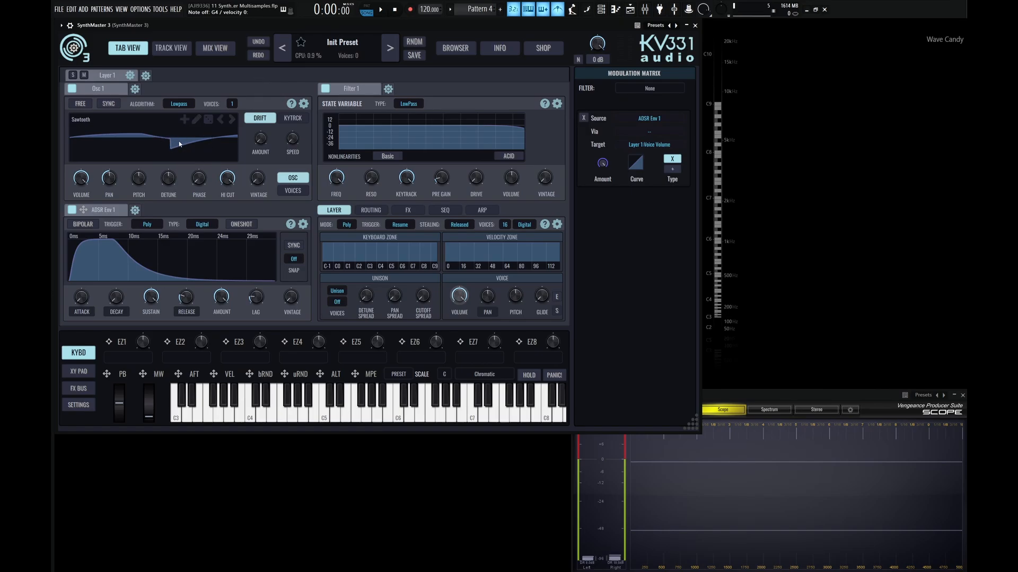
Load the Acoustic Guitar 2-A String multisample into Osc 1.
{"action": "left_click", "coordinate": [164, 142]}
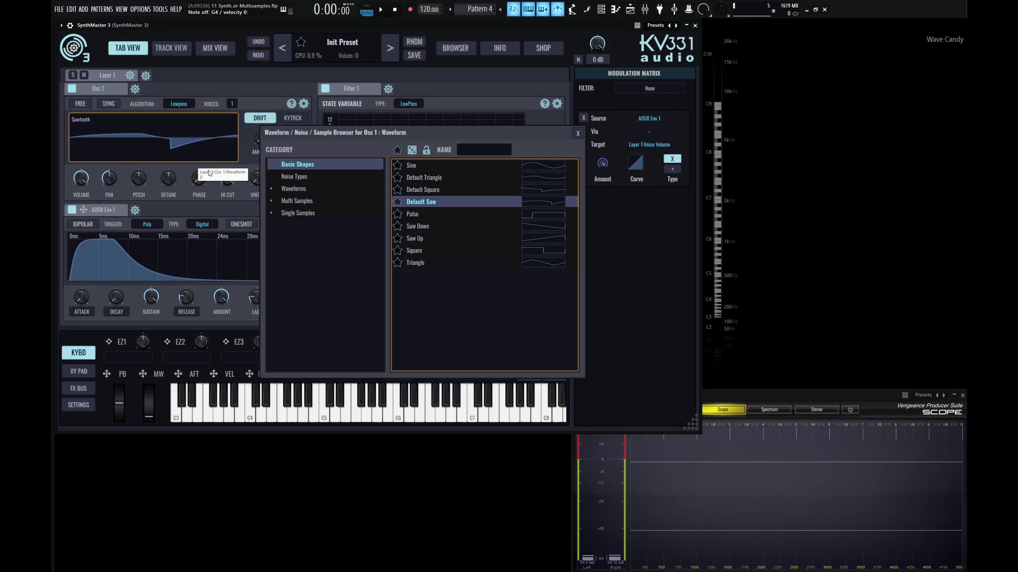
{"action": "left_click", "coordinate": [295, 201]}
{"action": "scroll", "coordinate": [440, 233], "scroll_direction": "down", "scroll_amount": 8}
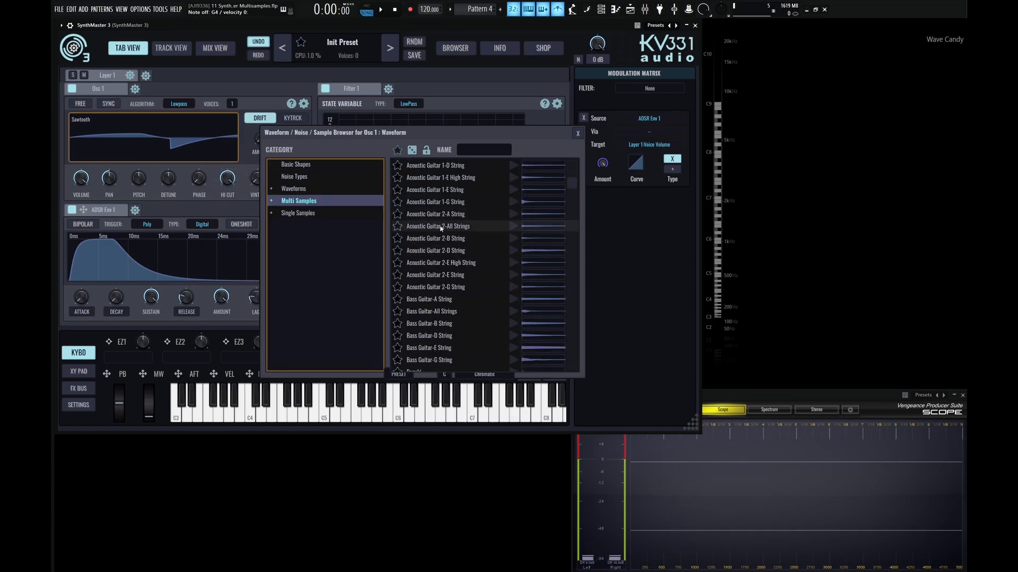
{"action": "double_click", "coordinate": [434, 214]}
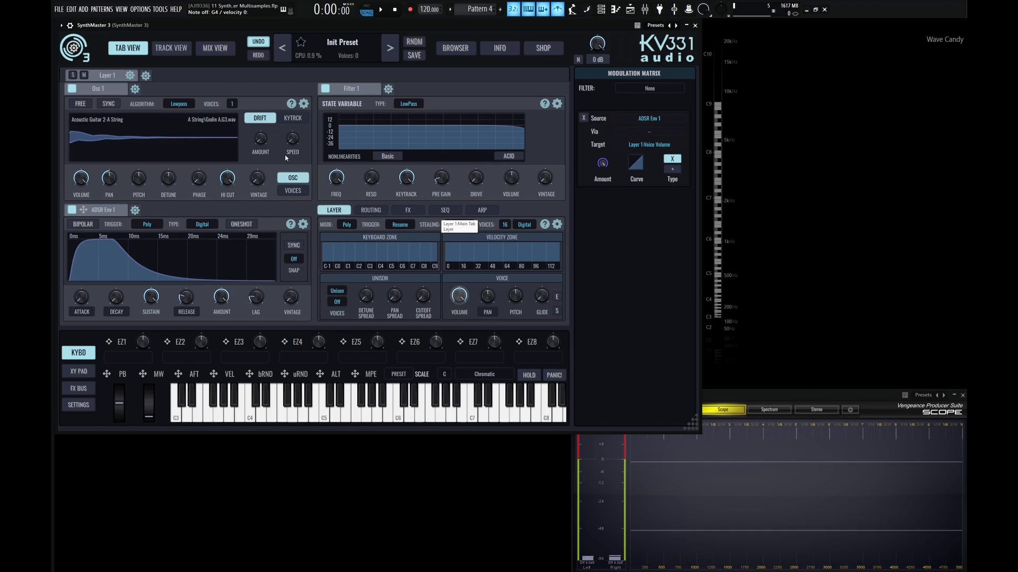
Open the guitar multisample in the Sample Editor, enable MIDI Select, and show the G3 region's trigger settings.
{"action": "left_click", "coordinate": [214, 128]}
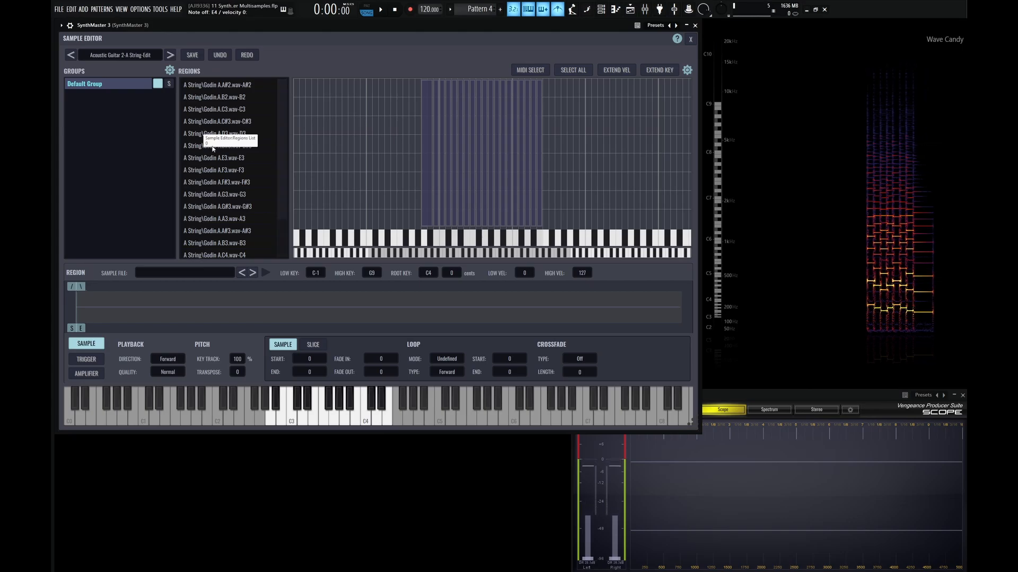
{"action": "left_click", "coordinate": [531, 69]}
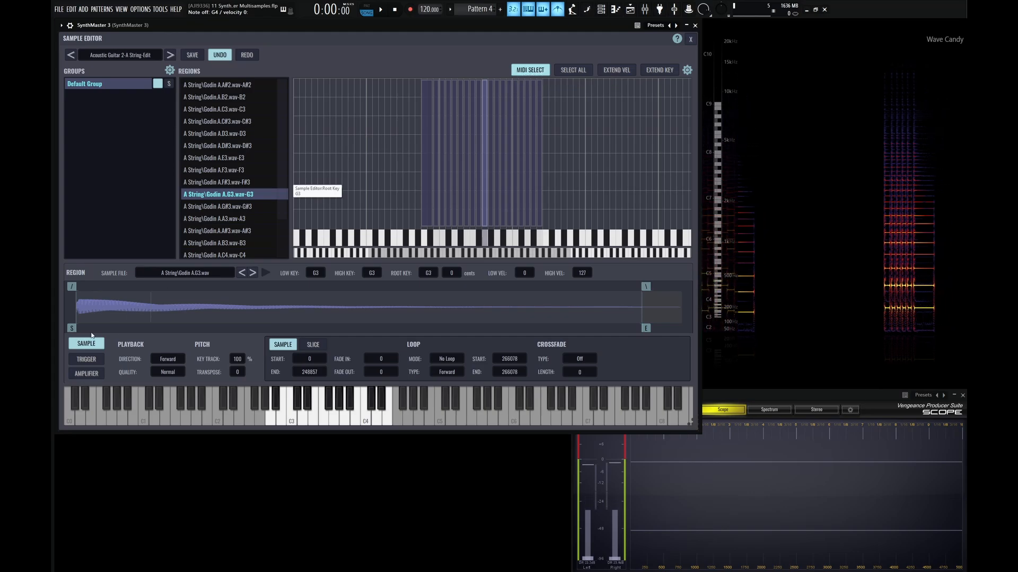
{"action": "left_click", "coordinate": [97, 359]}
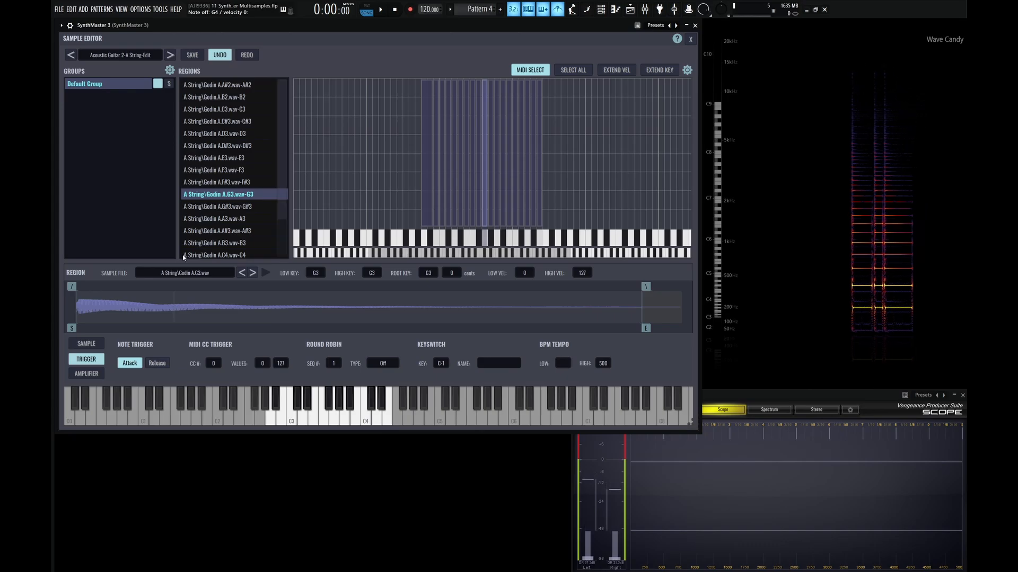
Leave the Sample Editor and lengthen the release time of ADSR Env 1 to about 4.4 s.
{"action": "left_click", "coordinate": [690, 39]}
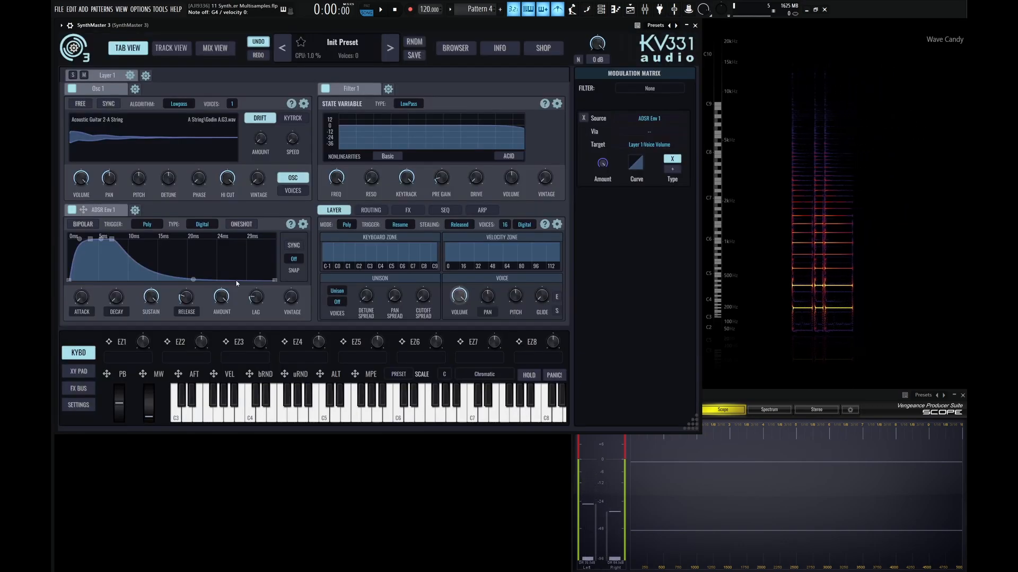
{"action": "left_click_drag", "start_coordinate": [186, 297], "coordinate": [192, 276]}
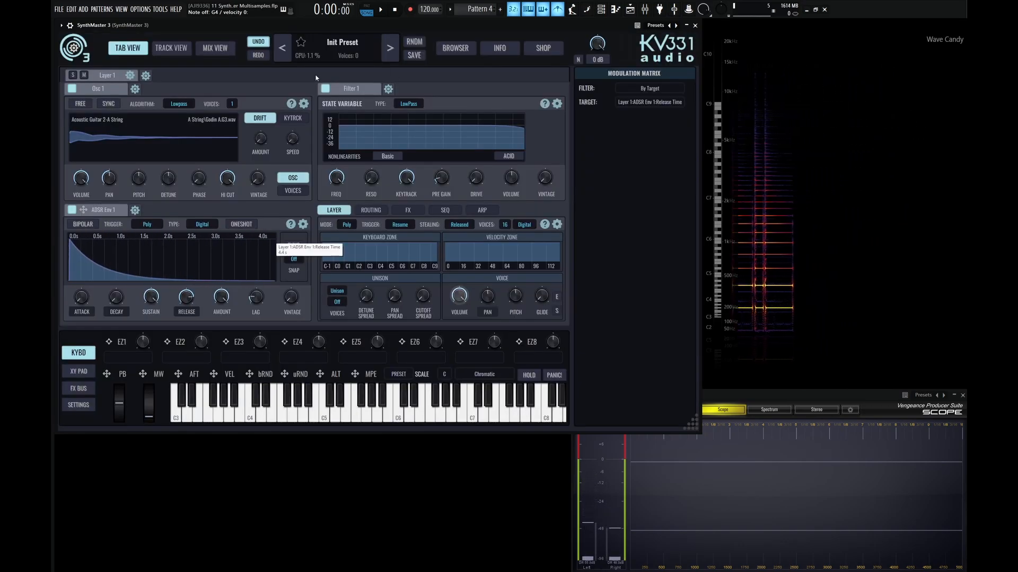
Set the note trigger of the guitar multisample's G3 region to Release in the Sample Editor.
{"action": "left_click", "coordinate": [185, 118]}
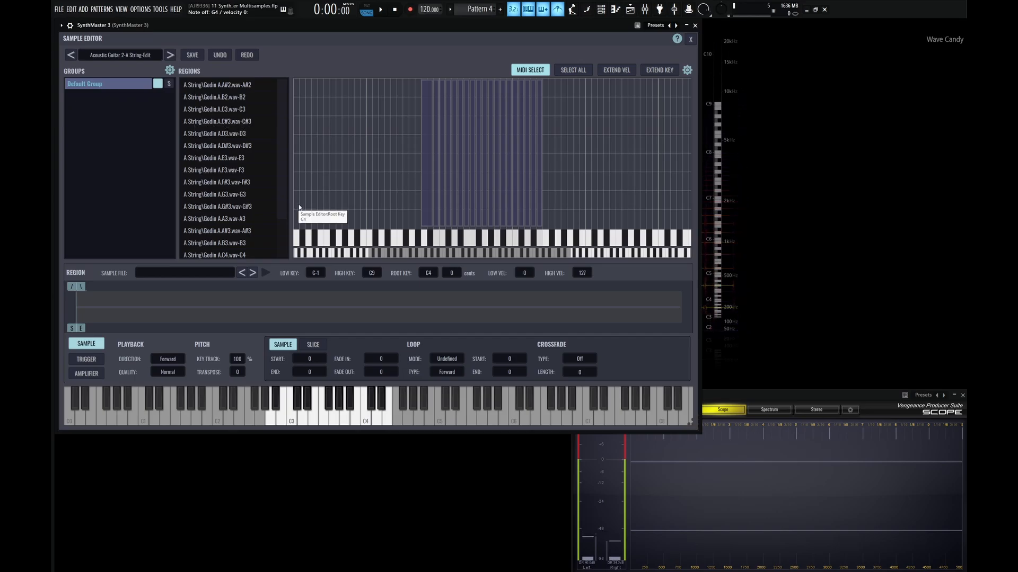
{"action": "left_click", "coordinate": [223, 195]}
{"action": "left_click", "coordinate": [90, 362]}
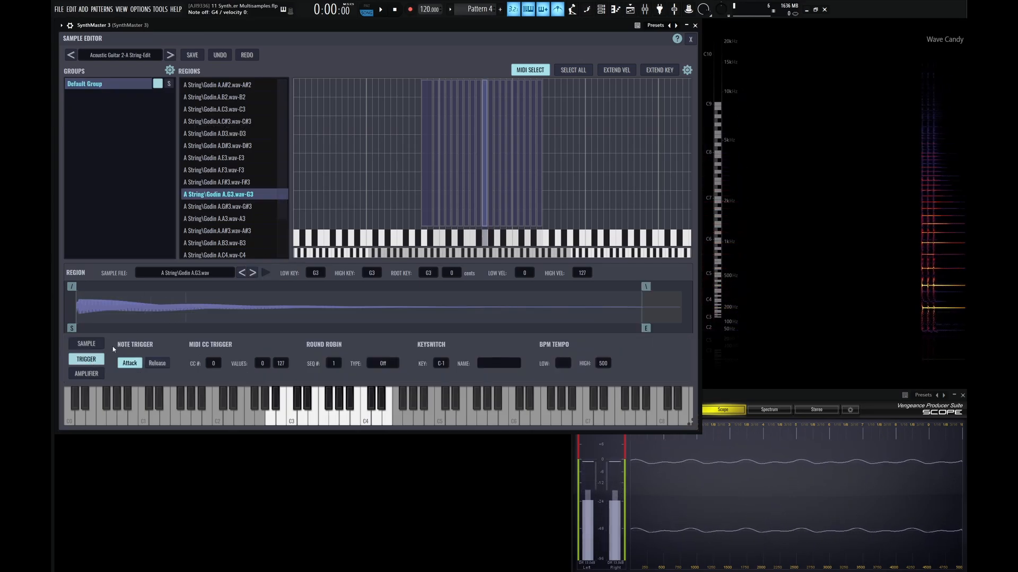
{"action": "left_click", "coordinate": [158, 363]}
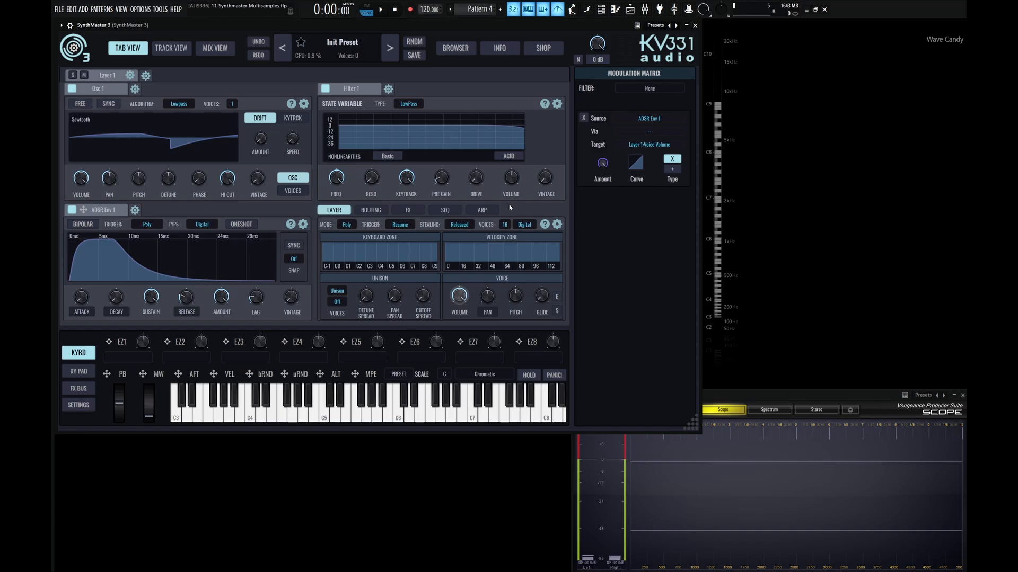
Create a new multi-sample for Osc 1 in the initialized preset.
{"action": "mouse_move", "coordinate": [170, 135]}
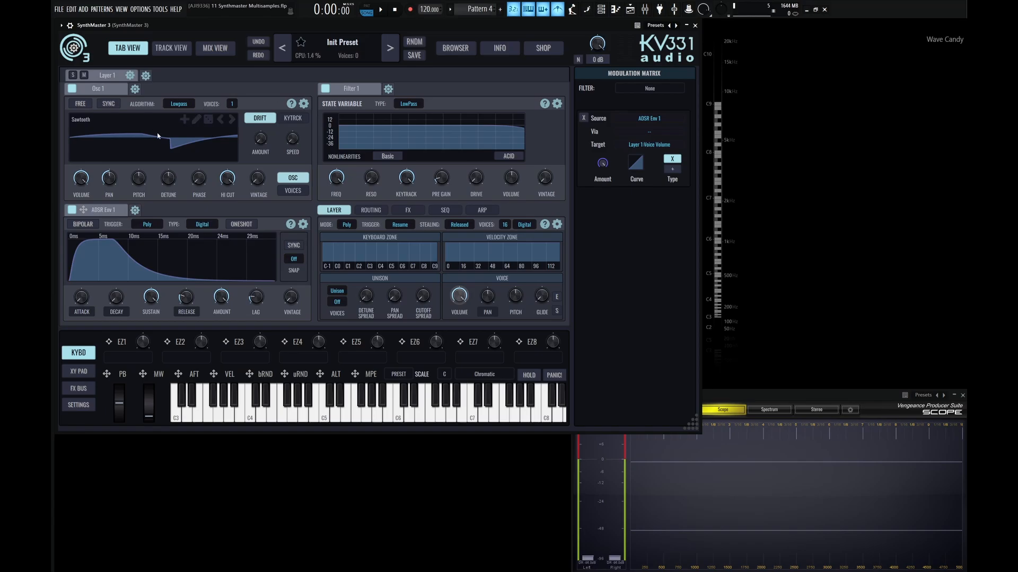
{"action": "left_click", "coordinate": [185, 120]}
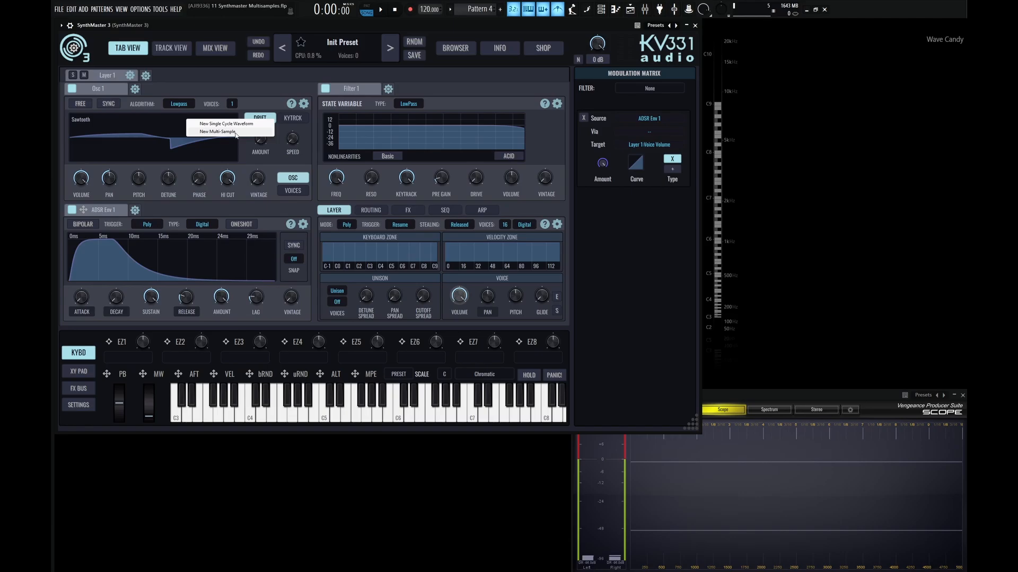
{"action": "left_click", "coordinate": [236, 136]}
Import the samples DirtySquare_1_C2 through DirtySquare_17_C6 from the Synthwavey441 folder into the Default Group.
{"action": "left_click", "coordinate": [496, 132]}
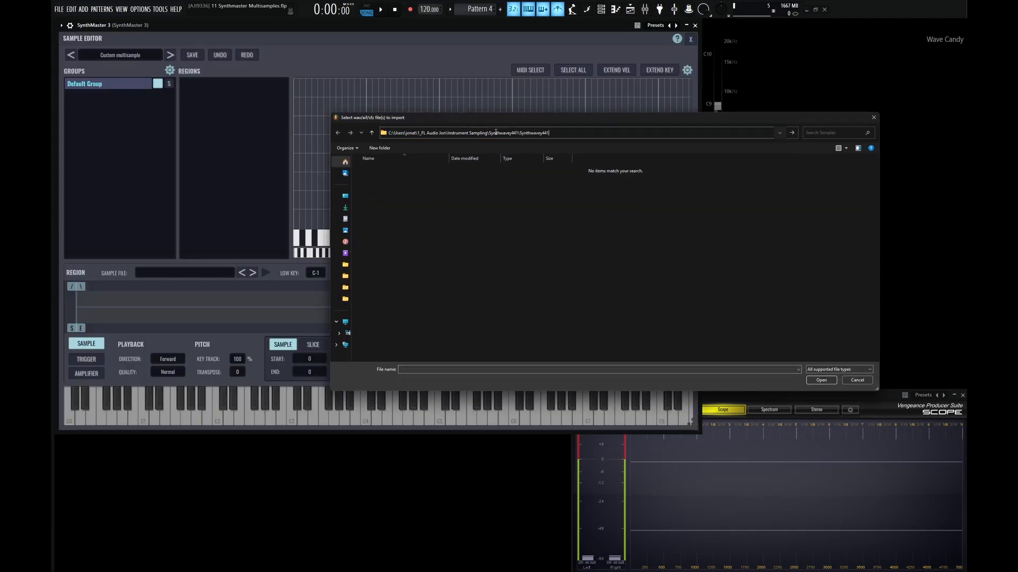
{"action": "key", "text": "Return"}
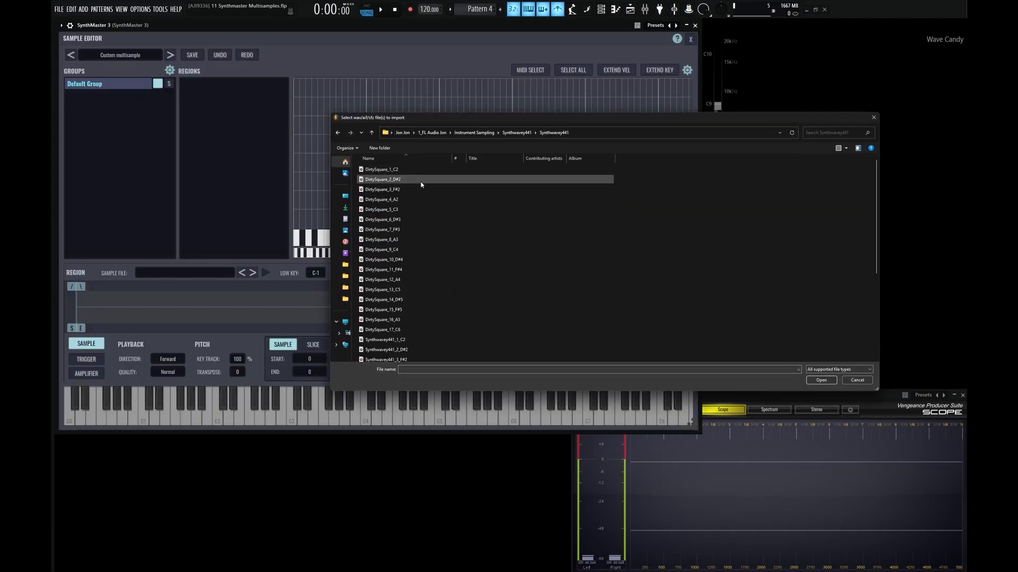
{"action": "left_click", "coordinate": [394, 170]}
{"action": "scroll", "coordinate": [446, 221], "scroll_direction": "down", "scroll_amount": 2}
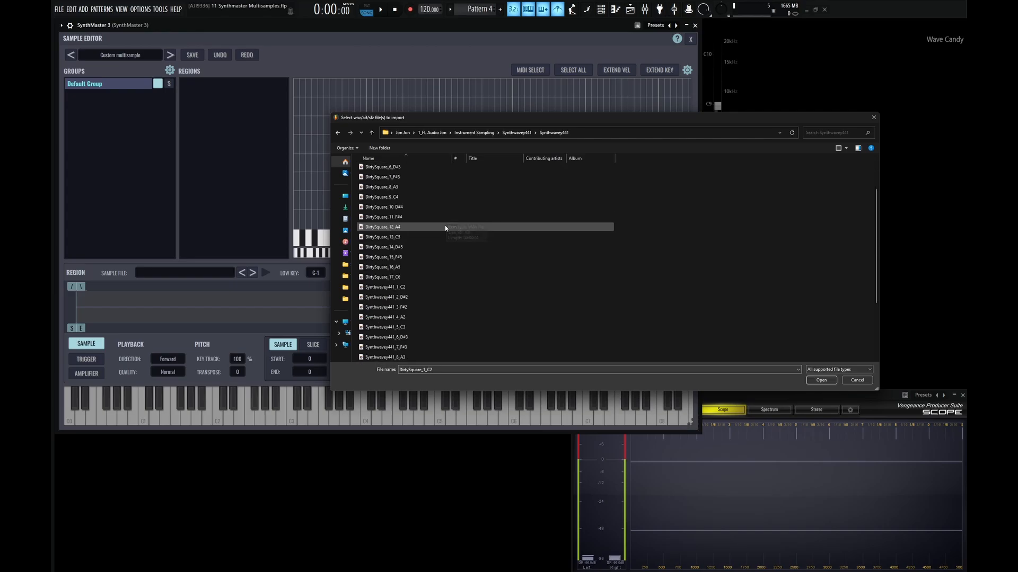
{"action": "left_click", "coordinate": [403, 278], "text": "shift"}
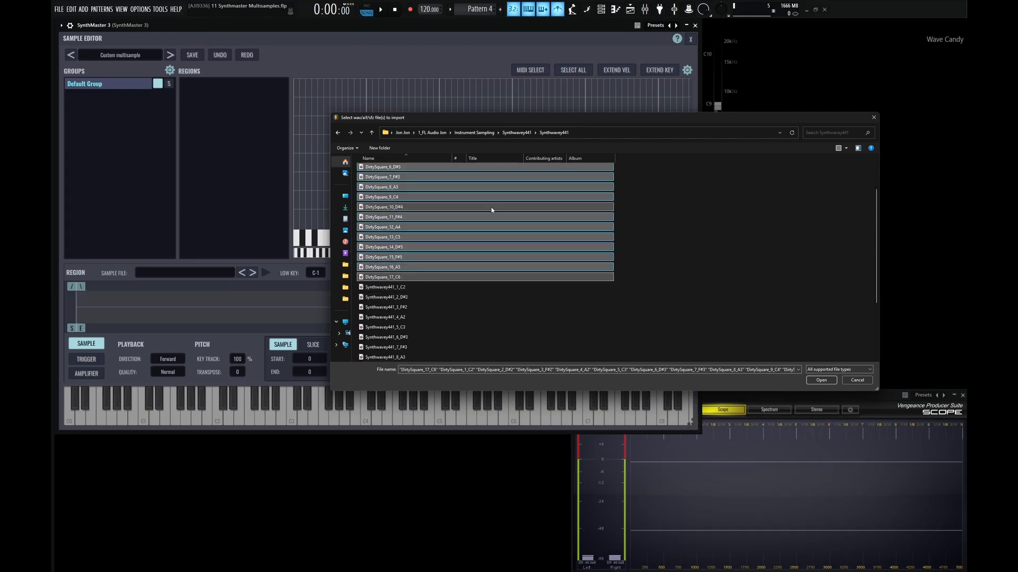
{"action": "left_click", "coordinate": [810, 380]}
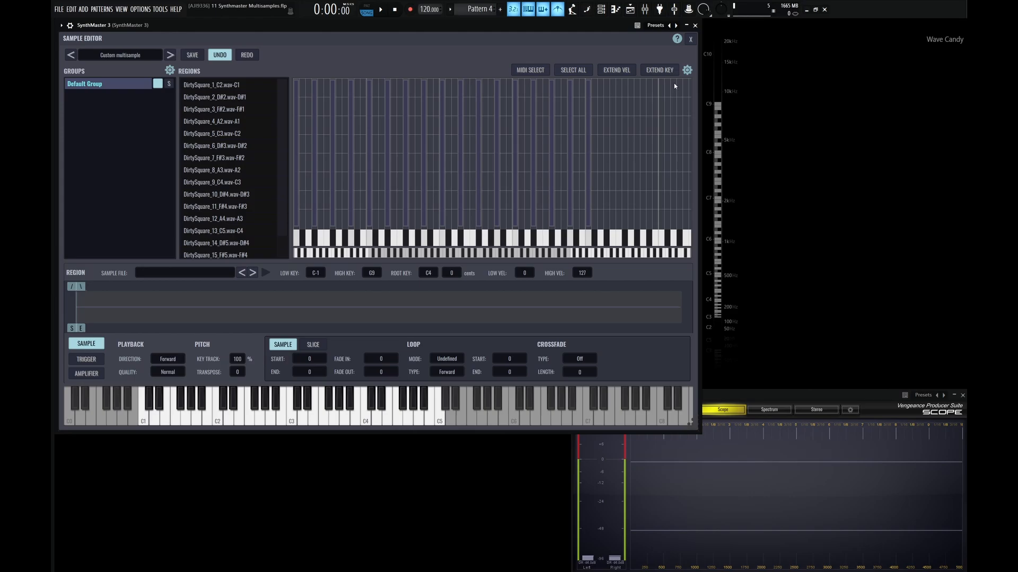
Extend the key ranges of all DirtySquare regions to close the gaps between them, and enable MIDI Select.
{"action": "left_click", "coordinate": [575, 69]}
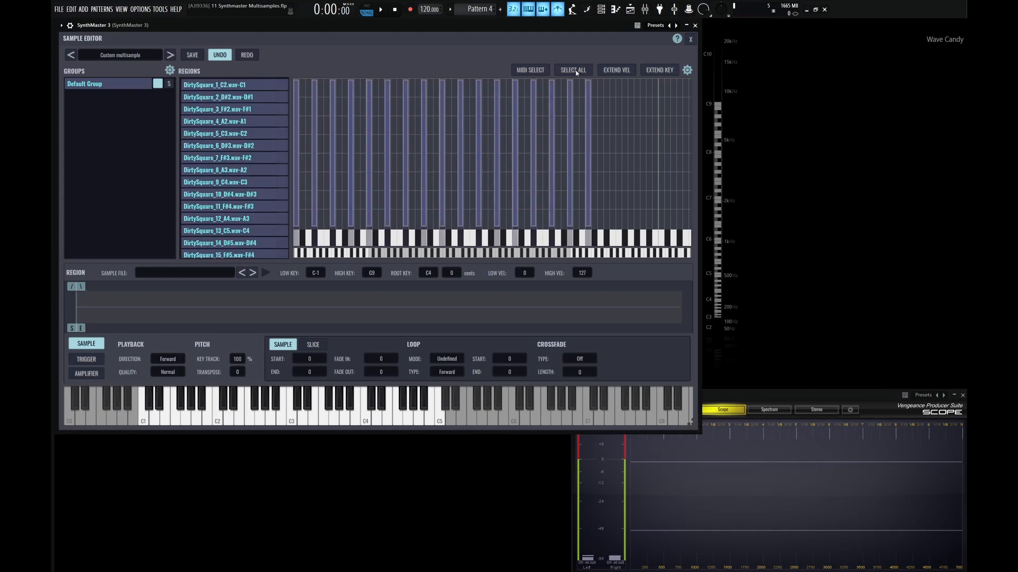
{"action": "left_click", "coordinate": [655, 71]}
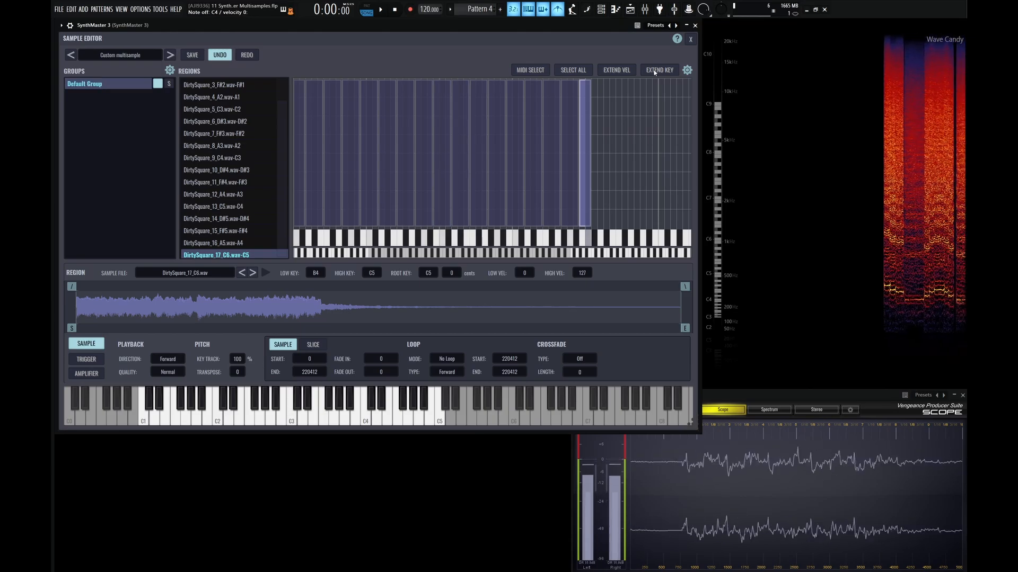
{"action": "left_click", "coordinate": [530, 69]}
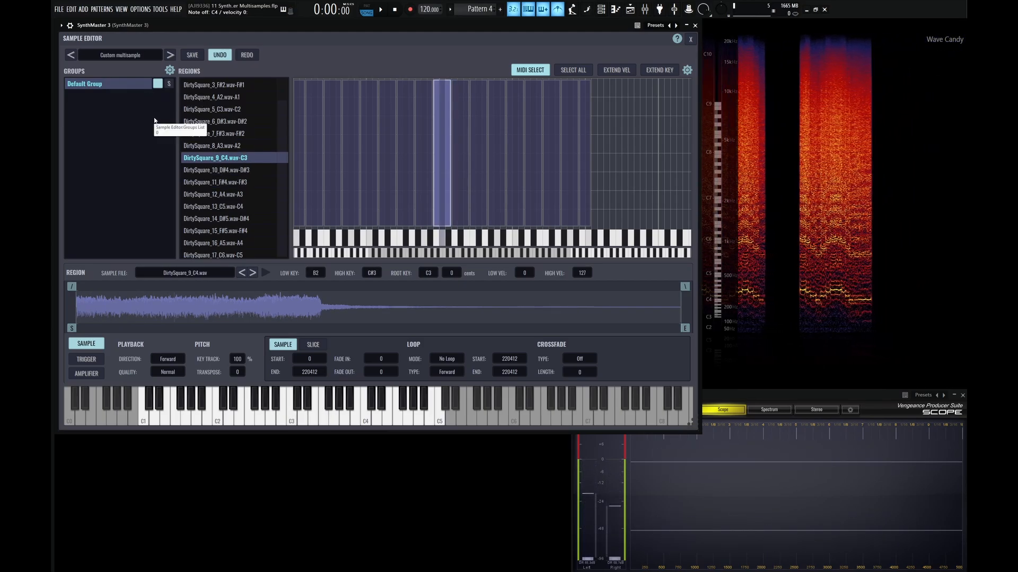
Create an empty group and add samples Synthwavey441_1_C2 through Synthwavey441_17_C6 to it from File Explorer.
{"action": "left_click", "coordinate": [169, 70]}
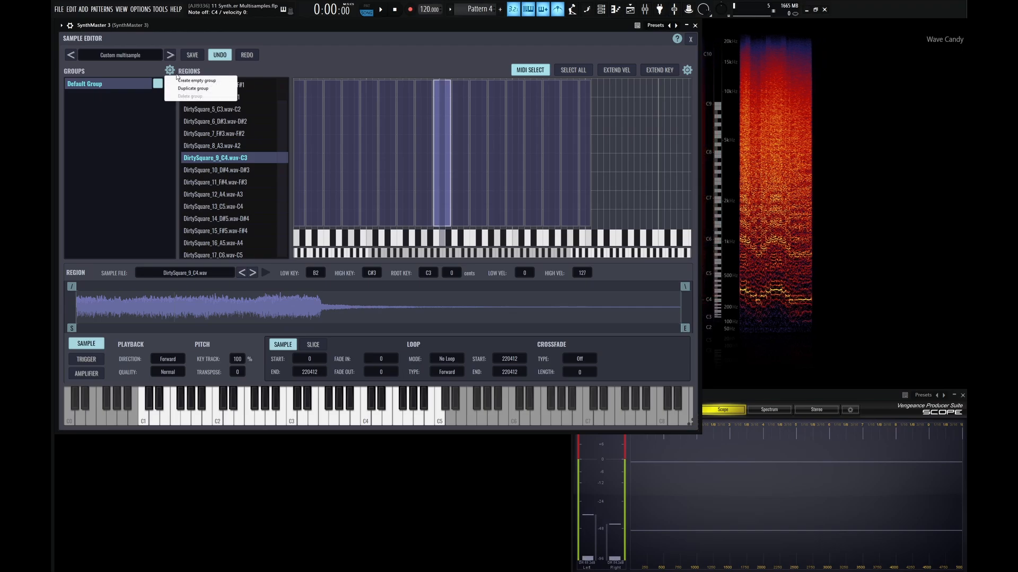
{"action": "left_click", "coordinate": [193, 82]}
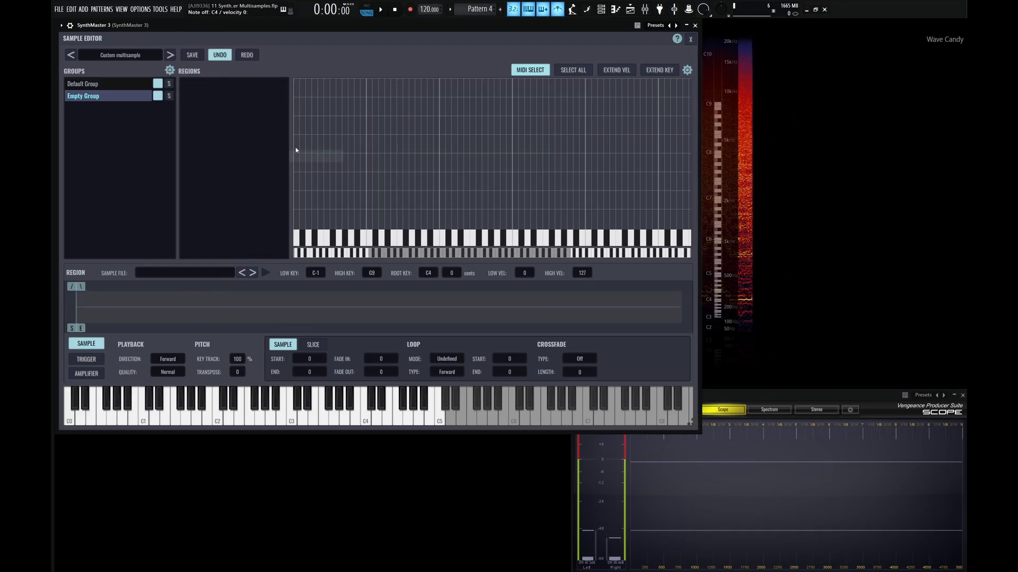
{"action": "key", "text": "alt+Tab"}
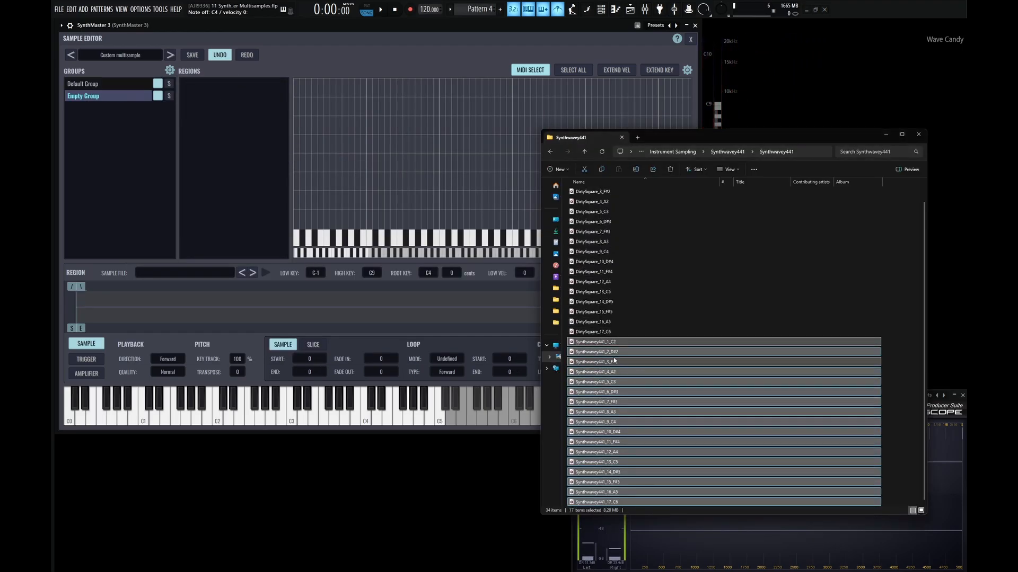
{"action": "left_click_drag", "start_coordinate": [486, 260], "coordinate": [481, 84]}
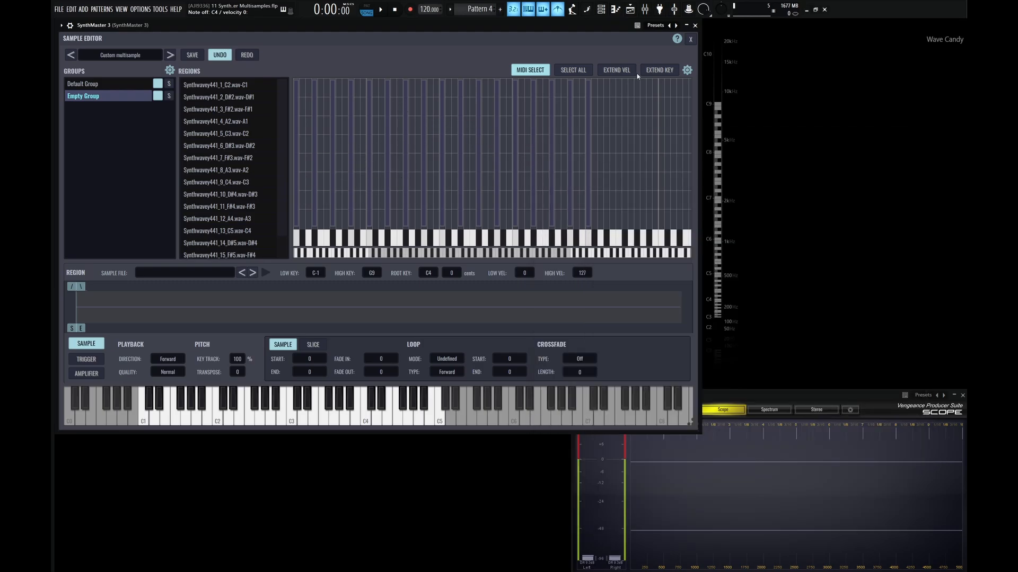
Extend the key ranges of all Synthwavey441 regions in the new group.
{"action": "left_click", "coordinate": [577, 71]}
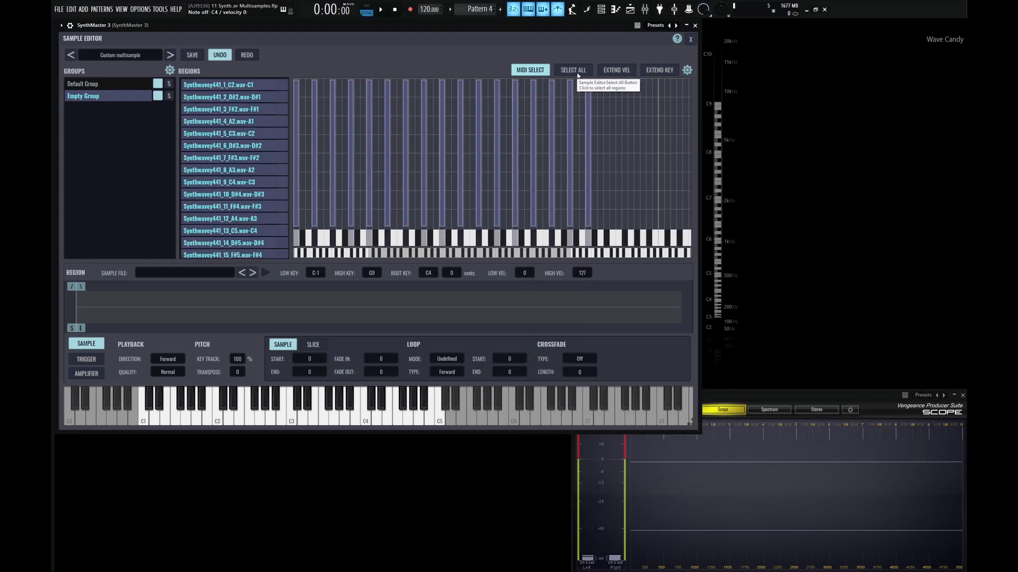
{"action": "left_click", "coordinate": [659, 71]}
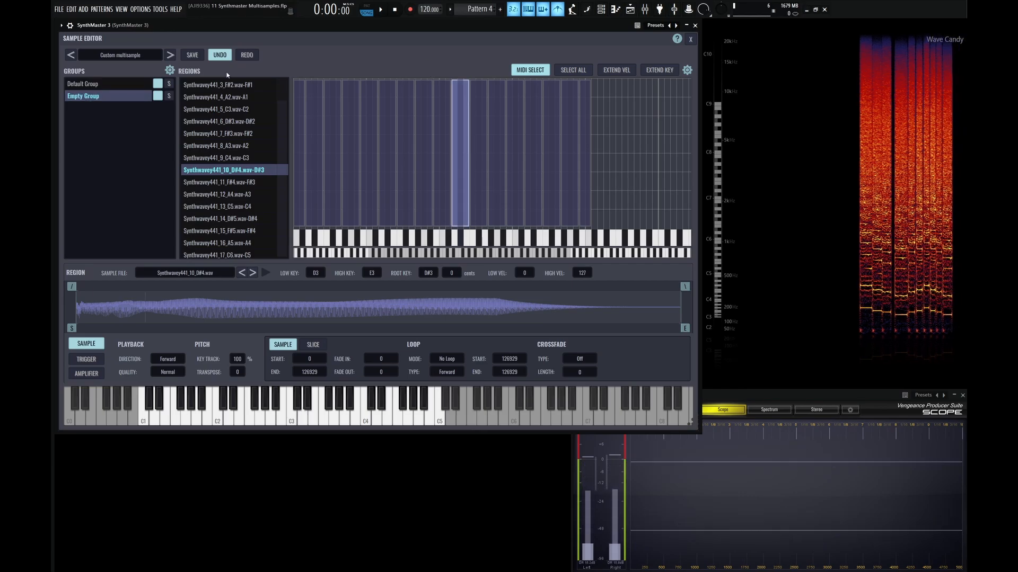
Compare the two layered groups by toggling the mute of the Default Group and the Empty Group in turn.
{"action": "left_click", "coordinate": [157, 84]}
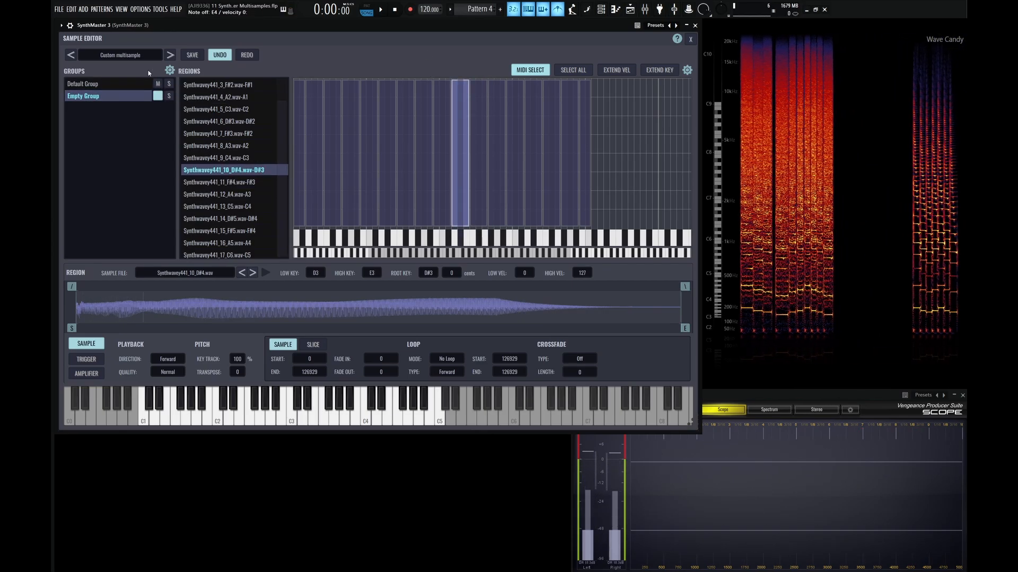
{"action": "left_click", "coordinate": [157, 84]}
{"action": "left_click", "coordinate": [158, 96]}
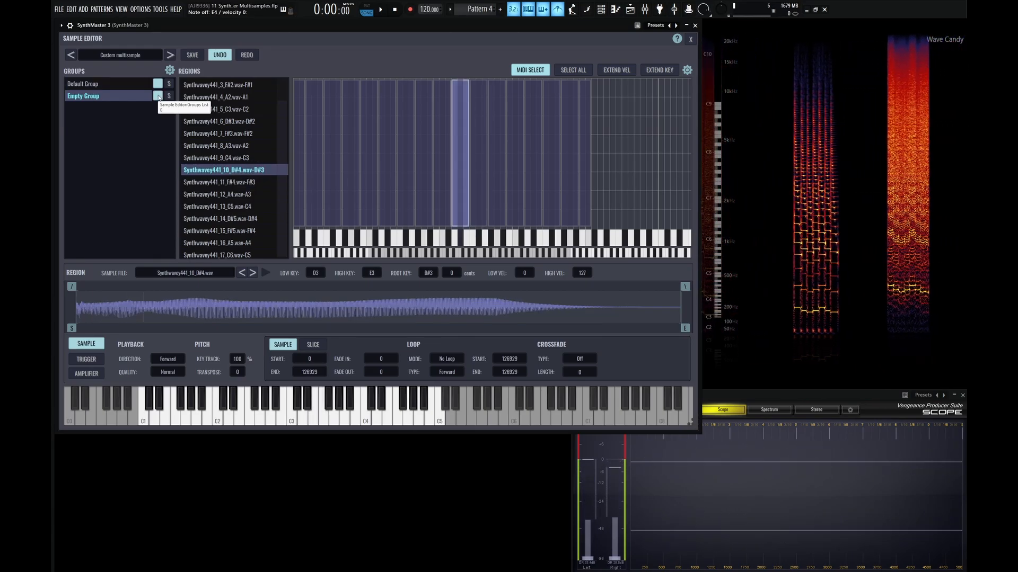
Rename the Default Group to Square and the Empty Group to Synth.
{"action": "left_click", "coordinate": [93, 84]}
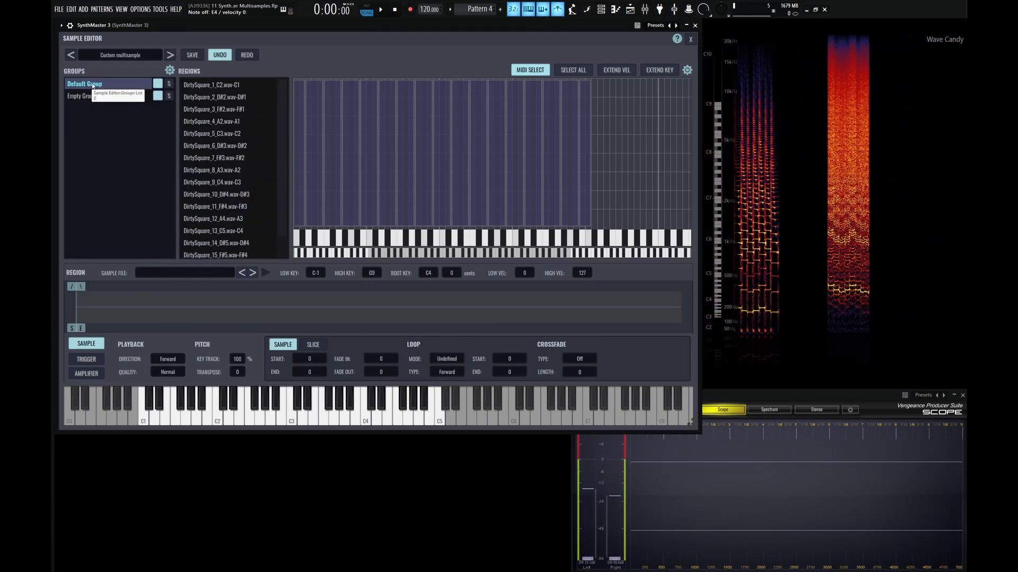
{"action": "double_click", "coordinate": [92, 85]}
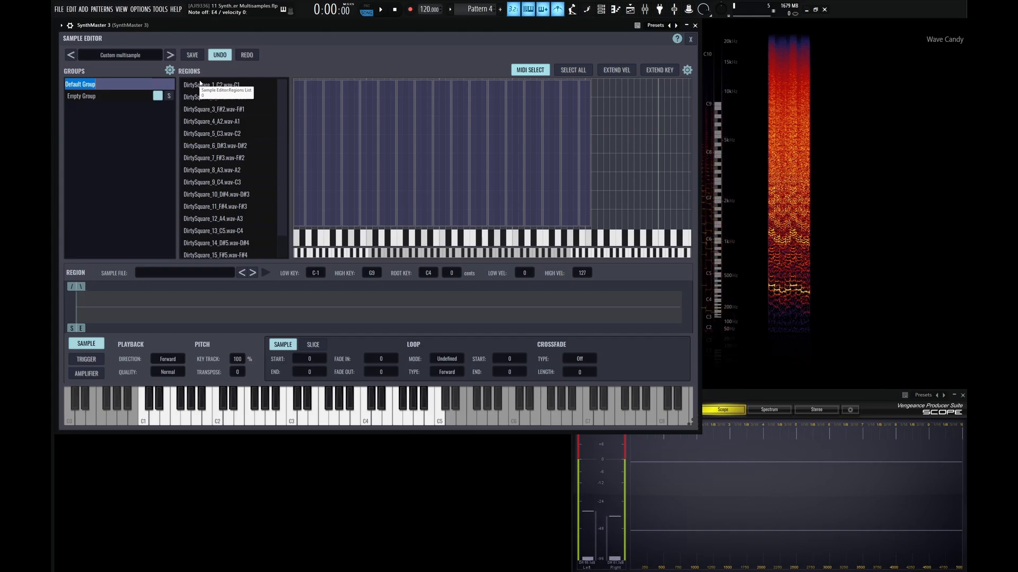
{"action": "type", "text": "Square"}
{"action": "key", "text": "Return"}
{"action": "left_click", "coordinate": [97, 98]}
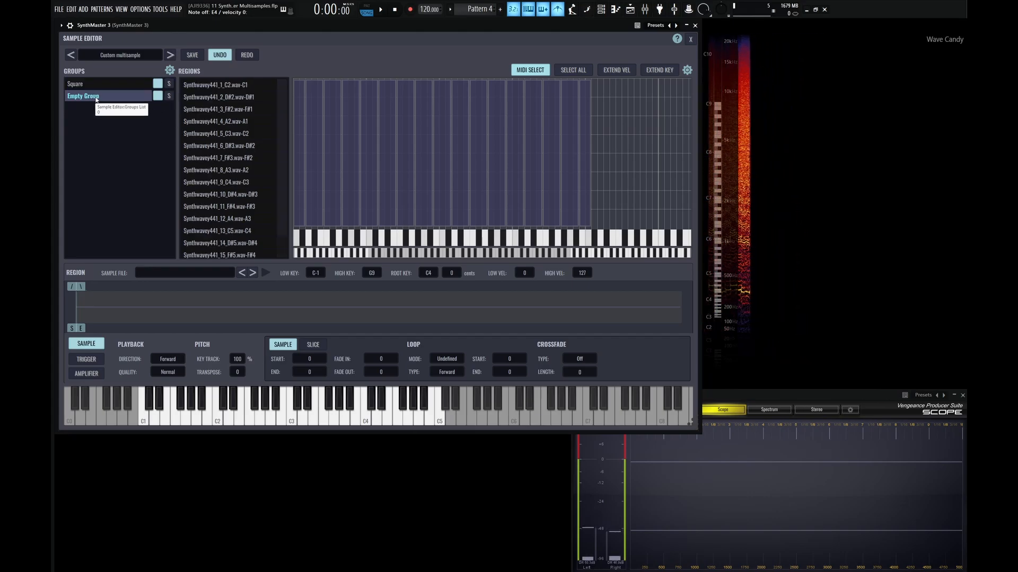
{"action": "double_click", "coordinate": [97, 97]}
{"action": "type", "text": "Sy"}
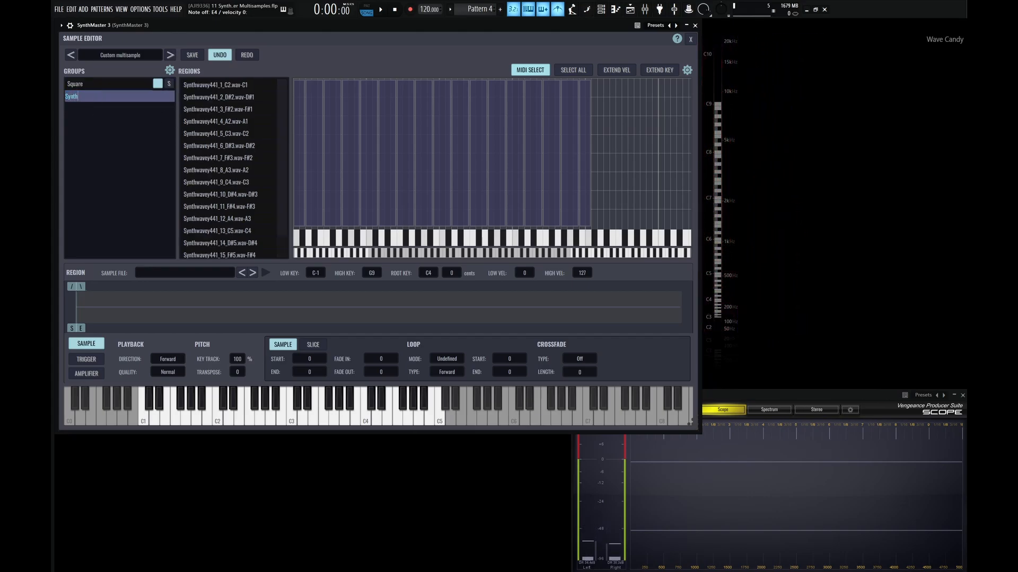
{"action": "type", "text": "nth"}
{"action": "key", "text": "Return"}
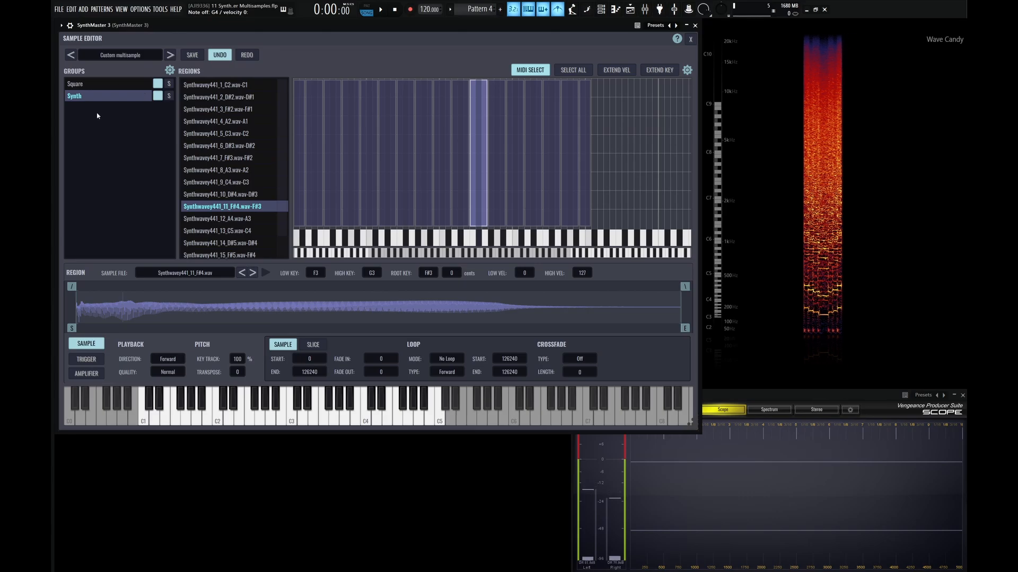
Set the Square group's MIDI CC trigger to CC 1 with a value range of 0 to 63.
{"action": "left_click", "coordinate": [83, 85]}
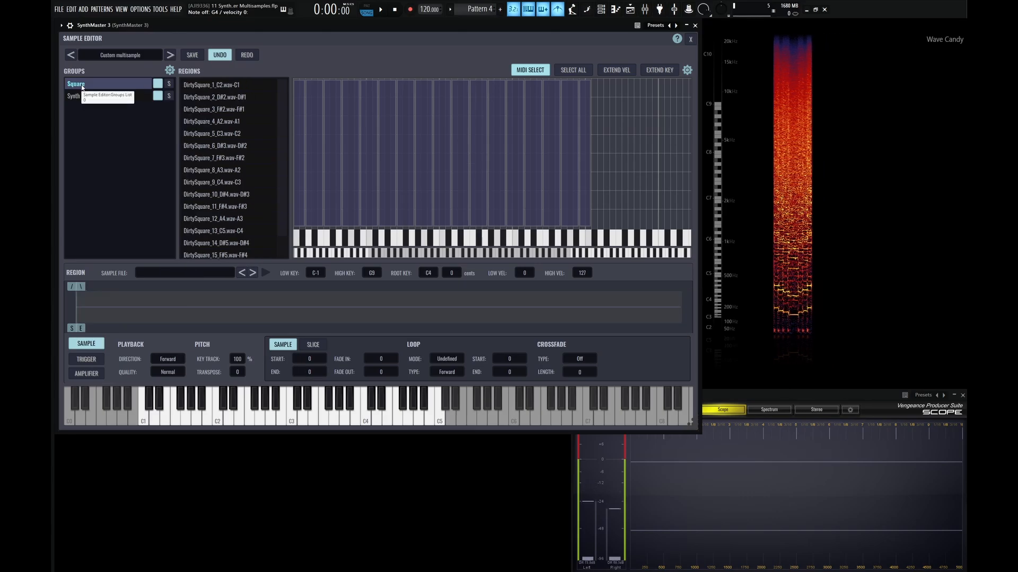
{"action": "left_click", "coordinate": [85, 359]}
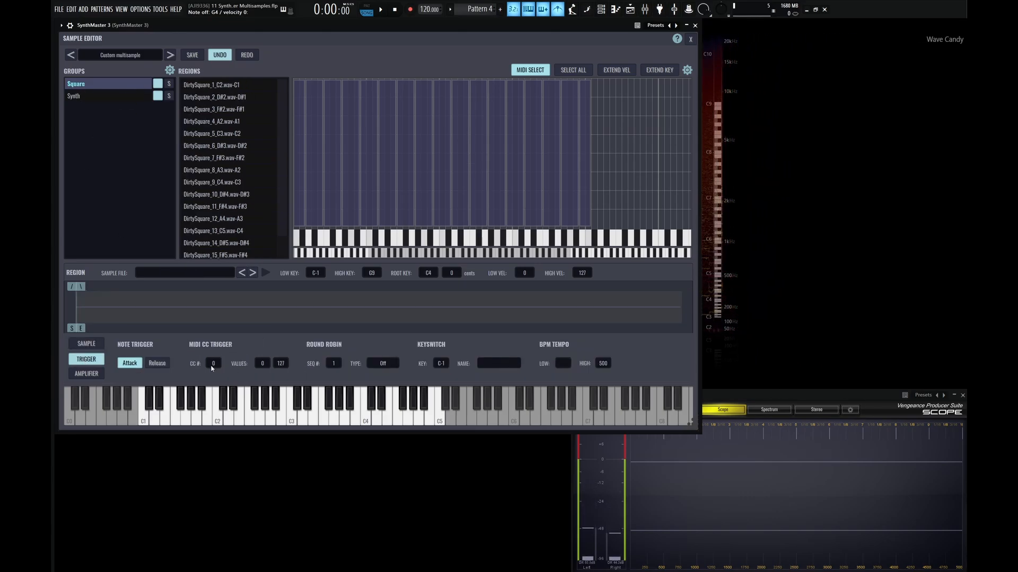
{"action": "scroll", "coordinate": [214, 364], "scroll_direction": "up", "scroll_amount": 1}
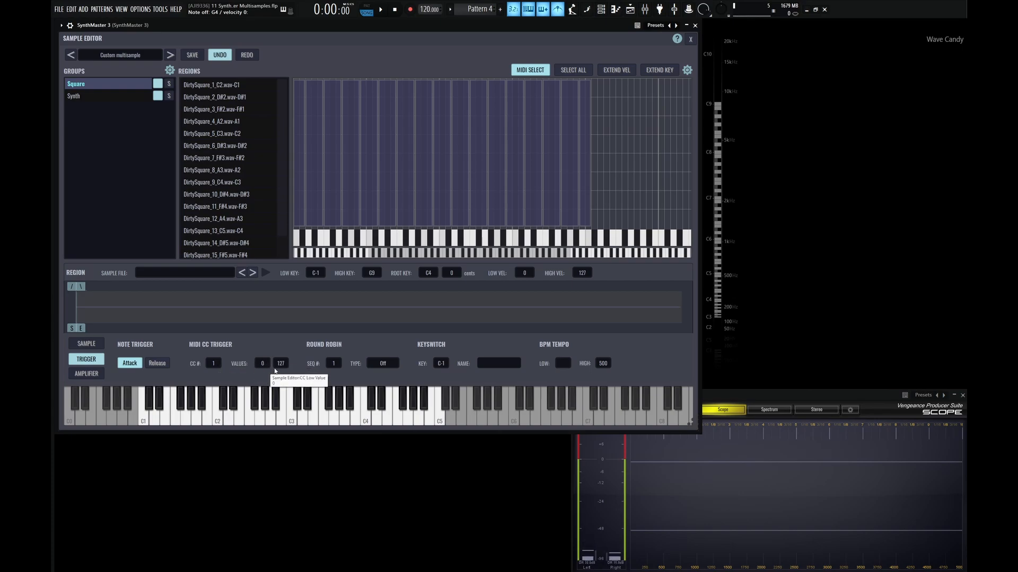
{"action": "left_click", "coordinate": [282, 365]}
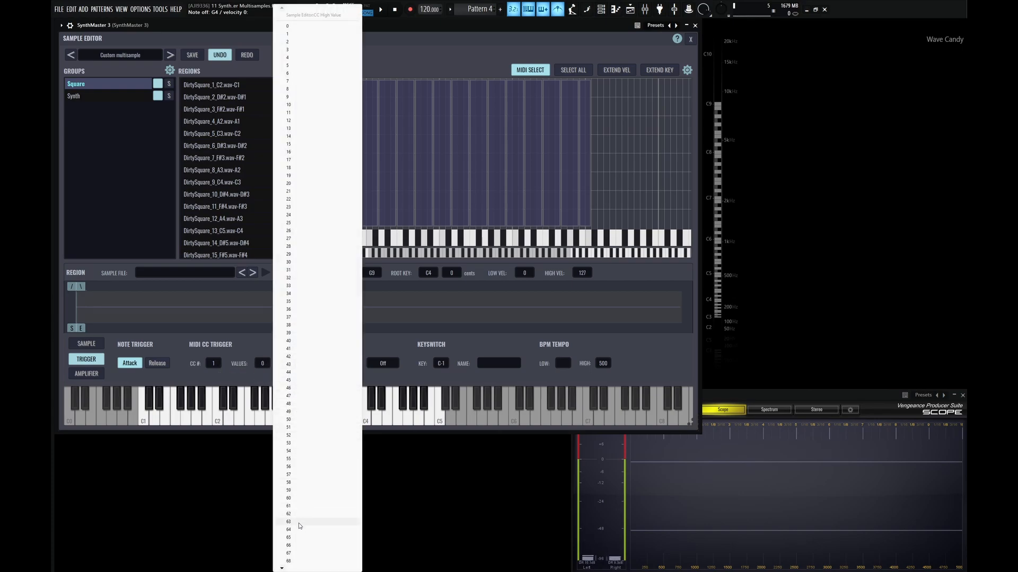
{"action": "left_click", "coordinate": [288, 522]}
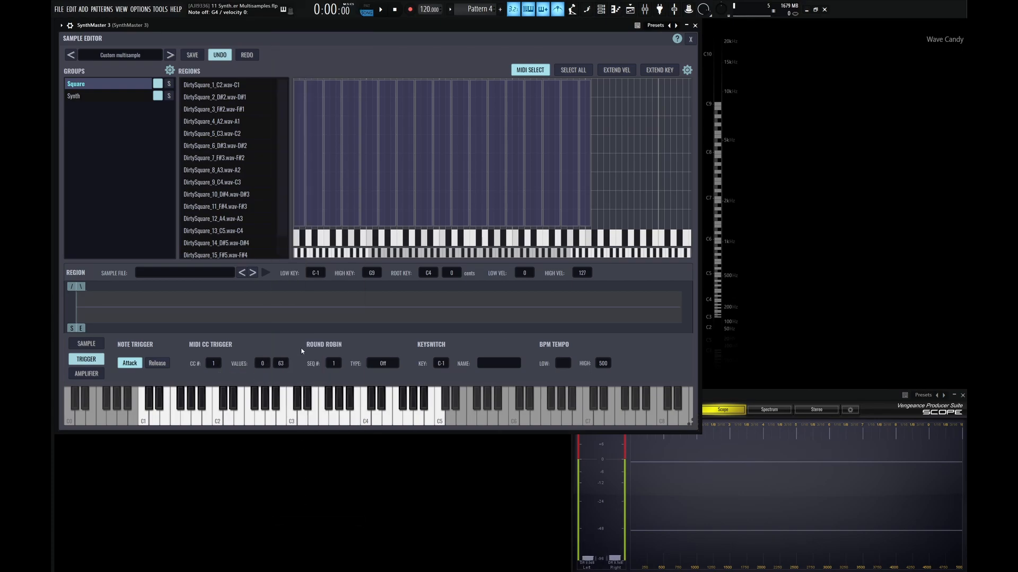
Set the Synth group's MIDI CC trigger to CC 1 with a value range of 64 to 127, and recheck the Square group's range.
{"action": "left_click", "coordinate": [80, 96]}
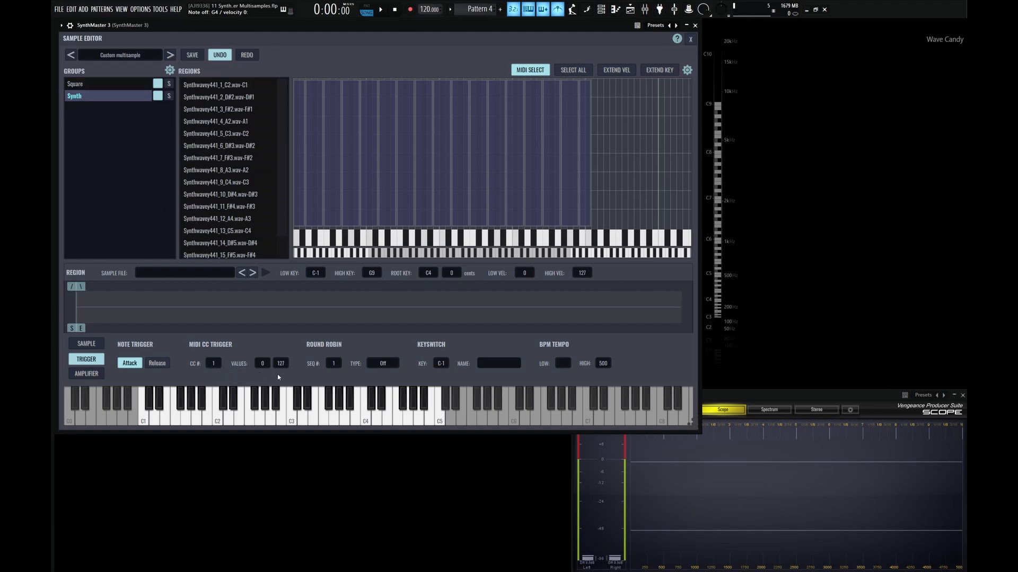
{"action": "left_click", "coordinate": [263, 364]}
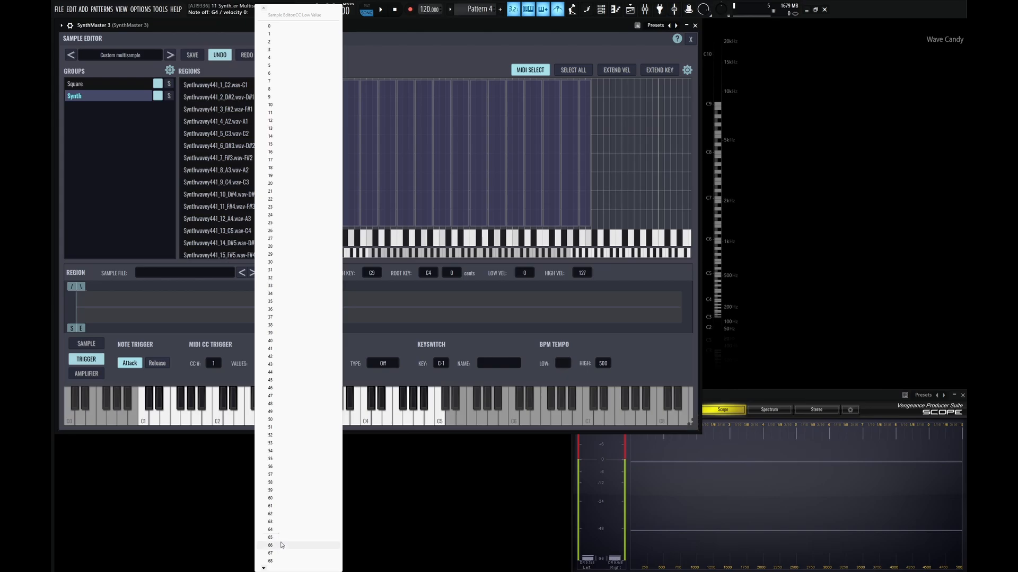
{"action": "left_click", "coordinate": [281, 530]}
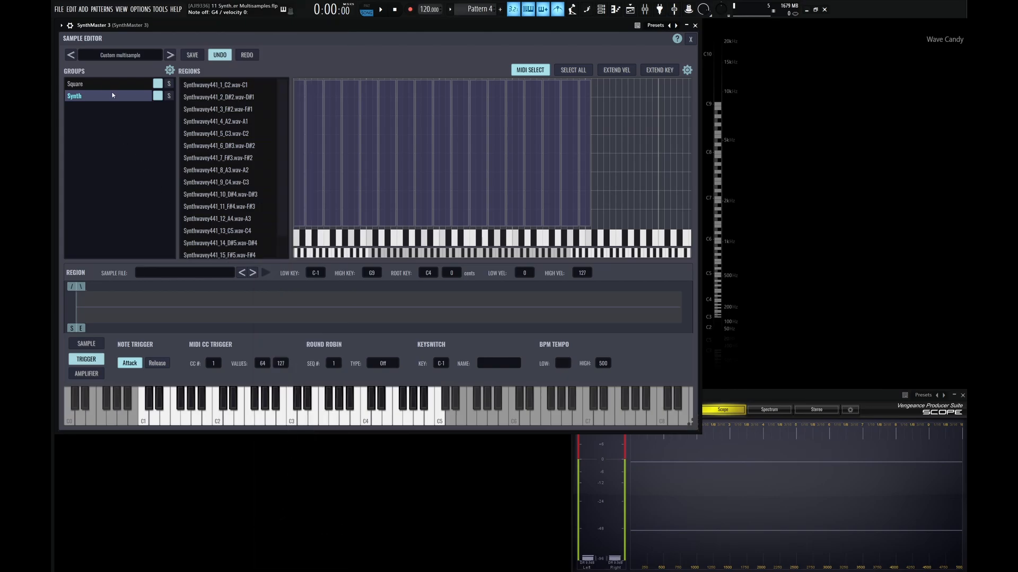
{"action": "left_click", "coordinate": [106, 85]}
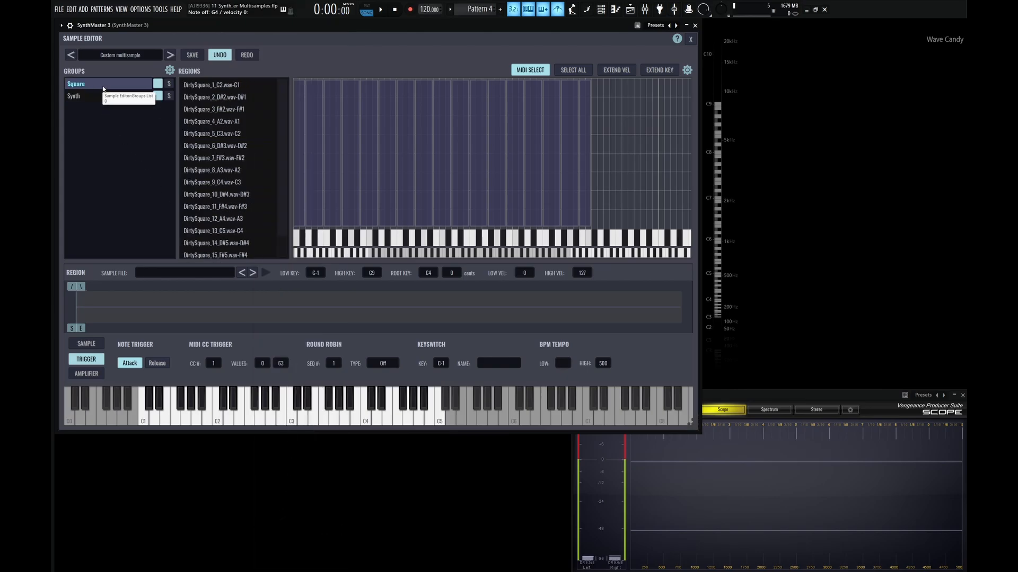
Close the Sample Editor and raise the modulation wheel fully to test the switch between the two groups.
{"action": "left_click", "coordinate": [690, 40]}
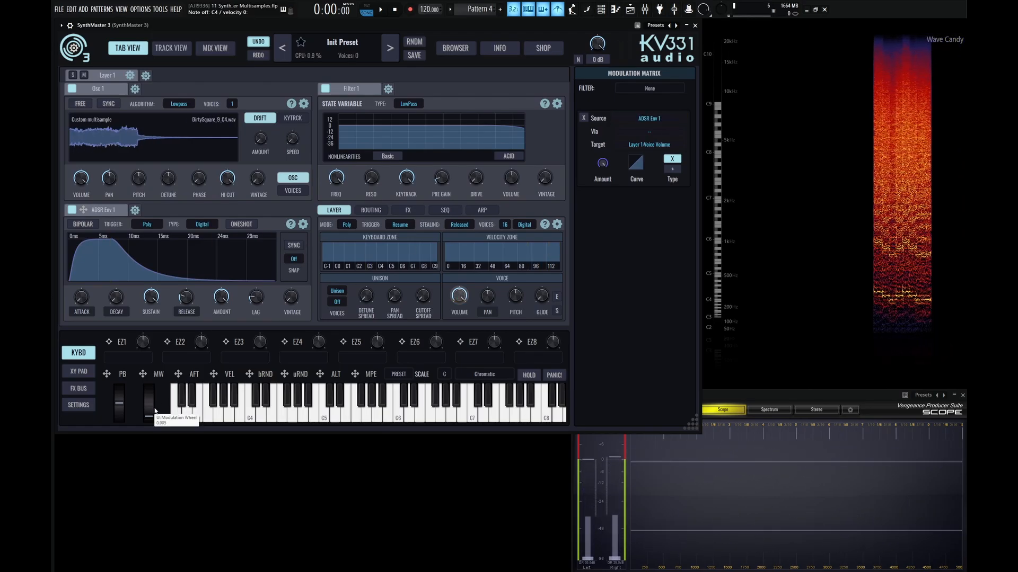
{"action": "left_click_drag", "start_coordinate": [151, 413], "coordinate": [156, 355]}
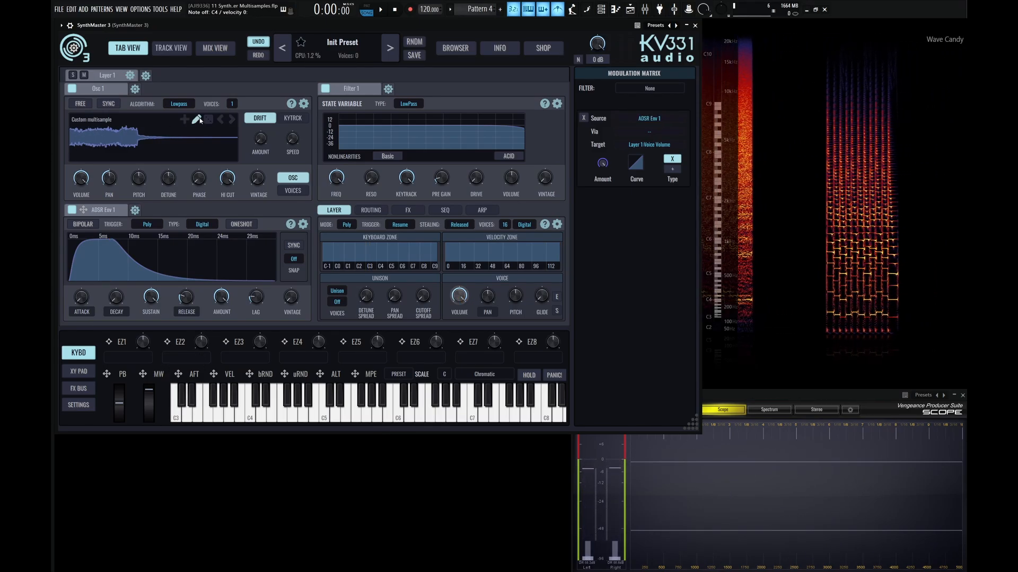
Reopen the Sample Editor, set DirtySquare_9_C4's round robin sequence number to 2 with type Round Robin, and review the other type options.
{"action": "left_click", "coordinate": [200, 120]}
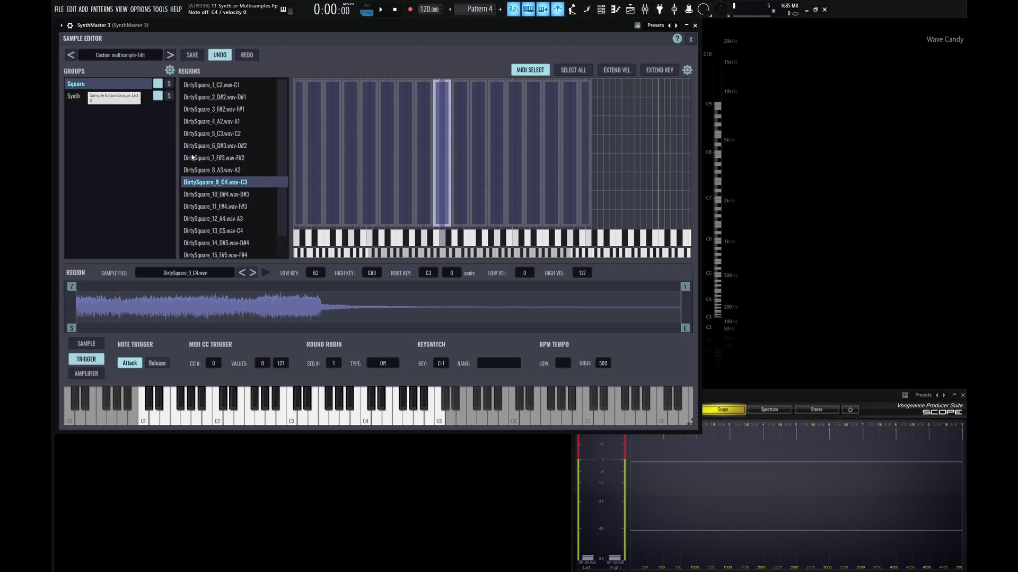
{"action": "scroll", "coordinate": [336, 364], "scroll_direction": "up", "scroll_amount": 1}
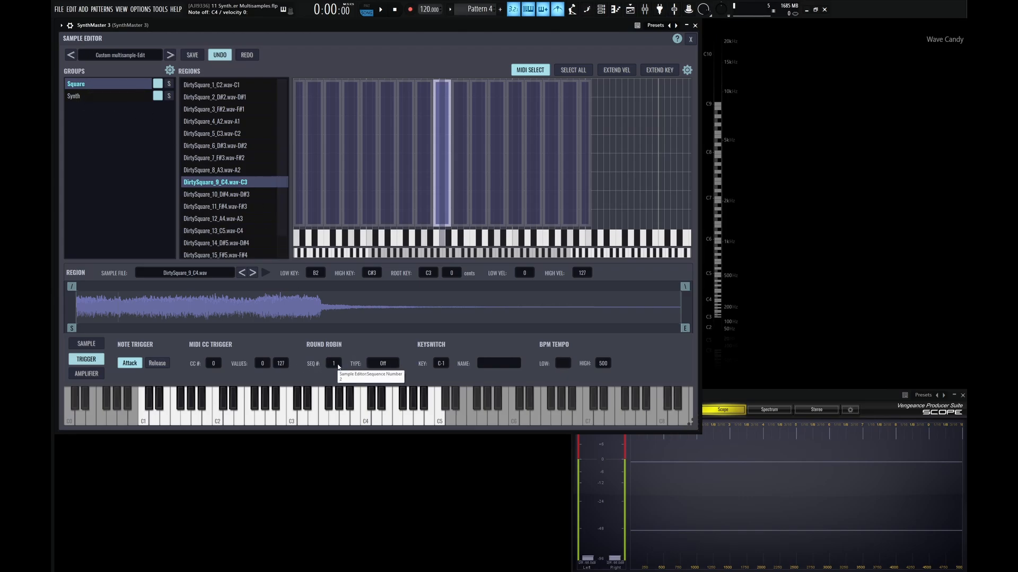
{"action": "scroll", "coordinate": [385, 365], "scroll_direction": "up", "scroll_amount": 1}
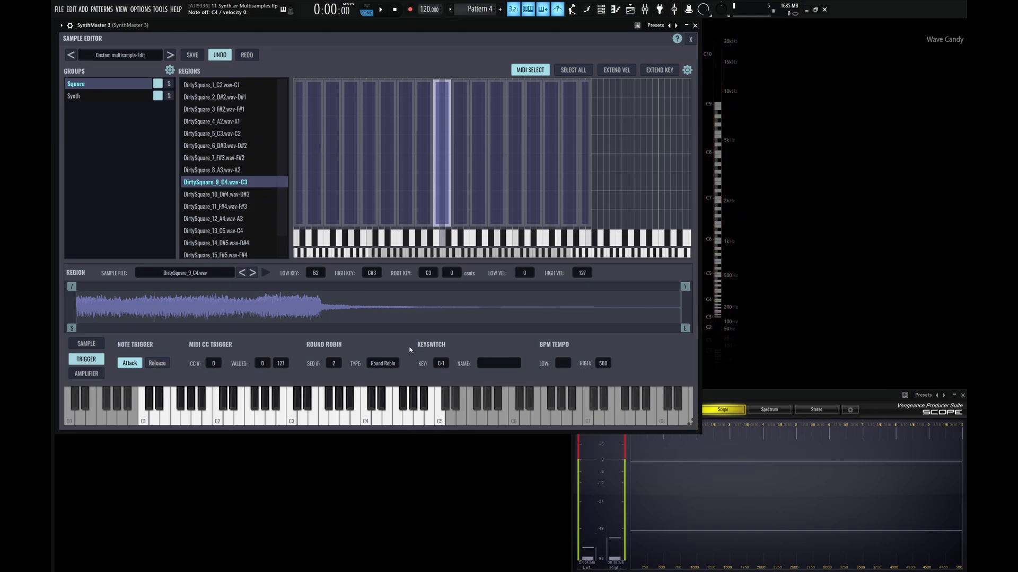
{"action": "left_click", "coordinate": [394, 361]}
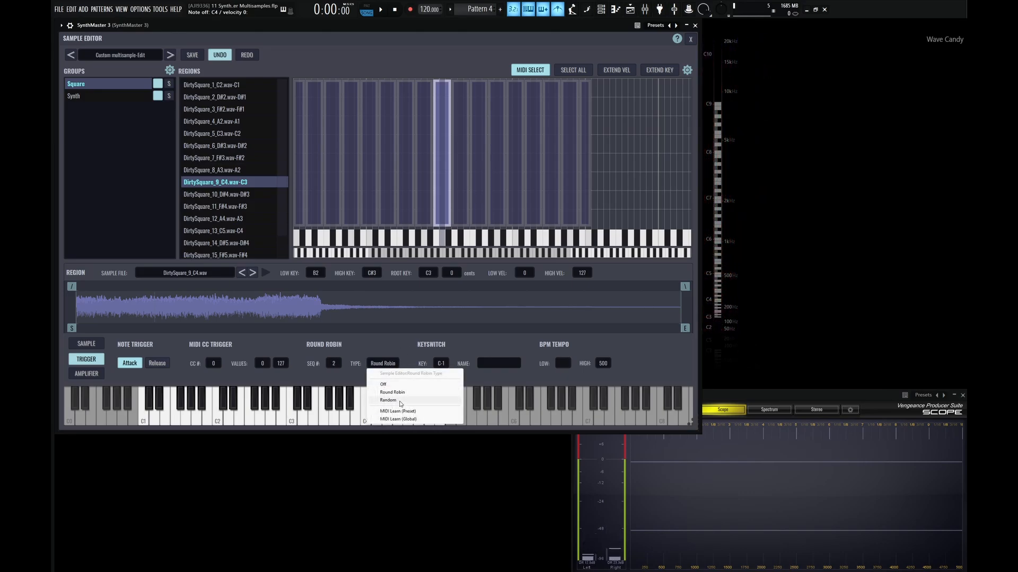
{"action": "left_click", "coordinate": [404, 348]}
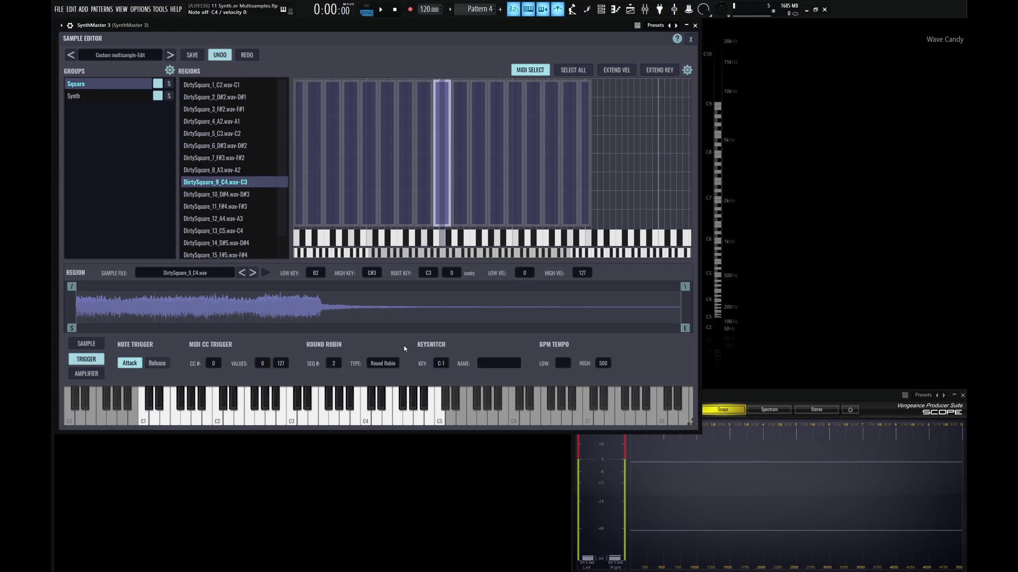
{"action": "left_click", "coordinate": [383, 363]}
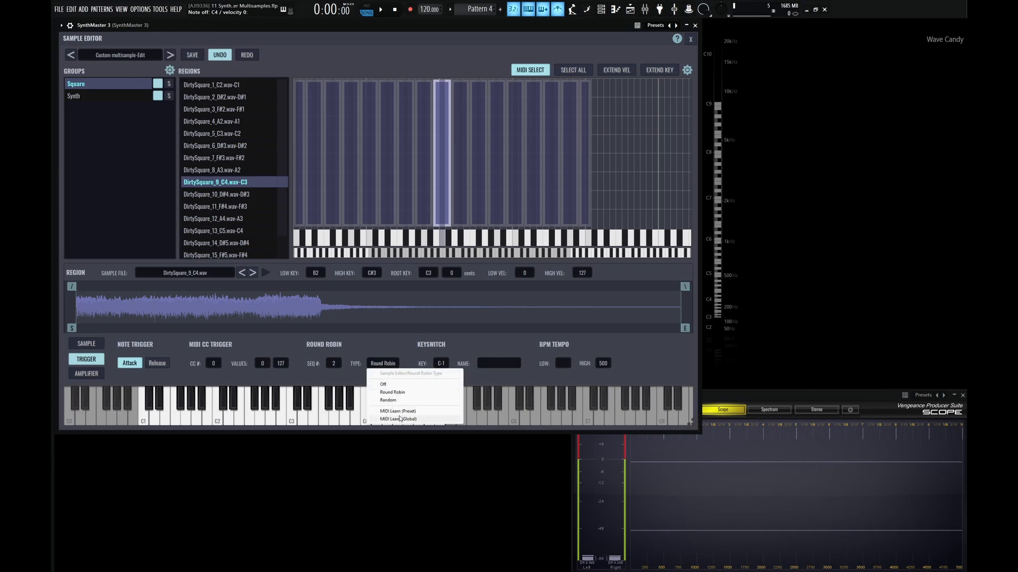
{"action": "left_click", "coordinate": [383, 344]}
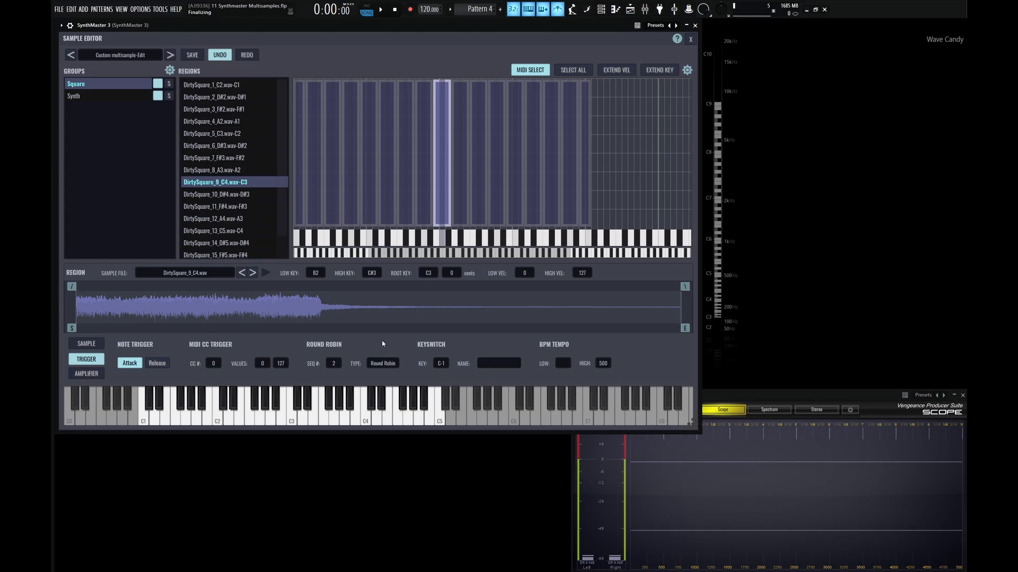
Compare the keyswitch settings of the Square and Synth groups and set the Synth group's keyswitch key to D-1.
{"action": "left_click", "coordinate": [350, 61]}
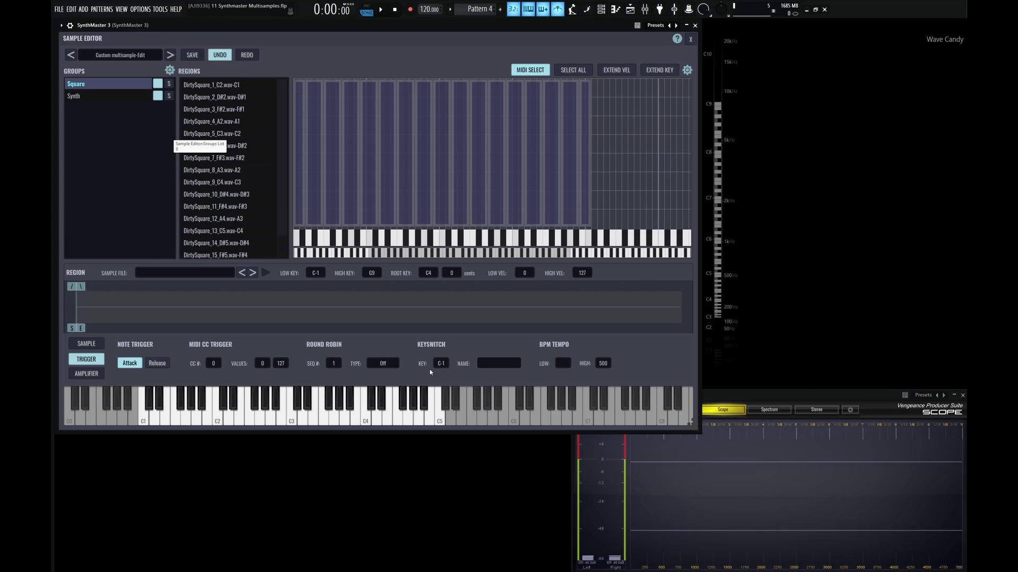
{"action": "left_click", "coordinate": [77, 97]}
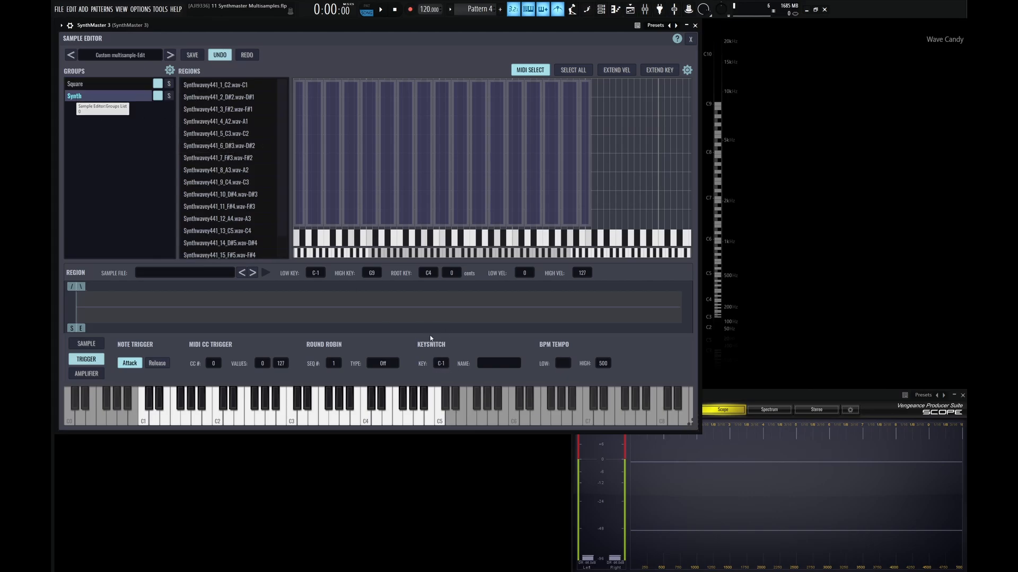
{"action": "left_click", "coordinate": [111, 88]}
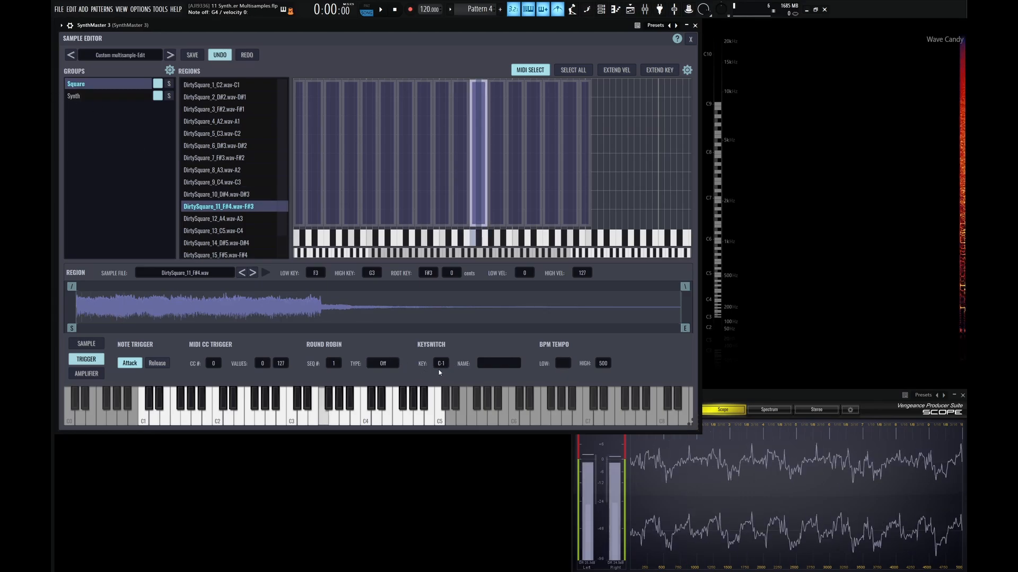
{"action": "left_click", "coordinate": [95, 97]}
{"action": "left_click", "coordinate": [442, 365]}
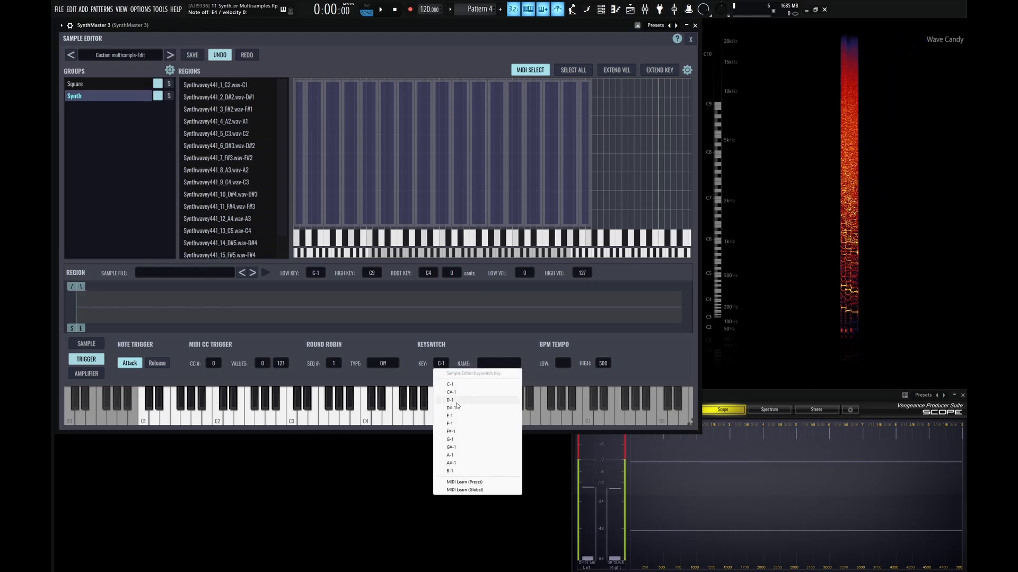
{"action": "left_click", "coordinate": [450, 400]}
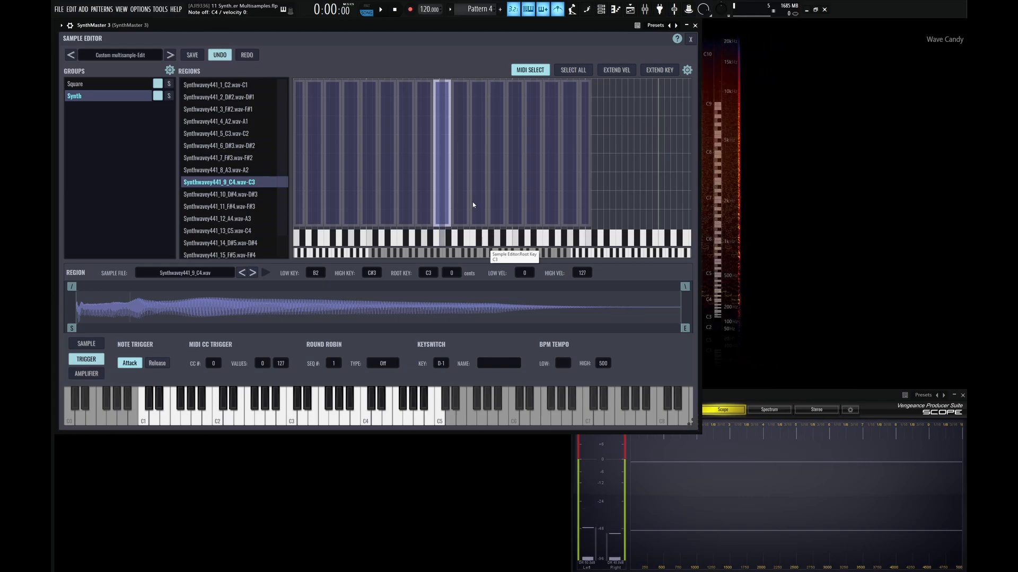
Open the SynthMaster 3 piano roll to try the low keyswitch notes, and close it again.
{"action": "key", "text": "F7"}
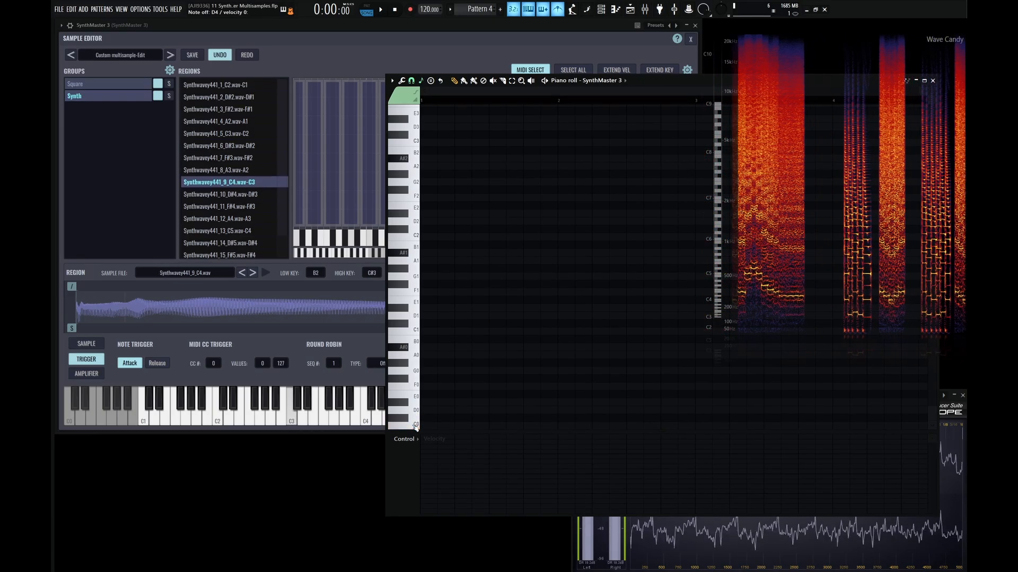
{"action": "key", "text": "F7"}
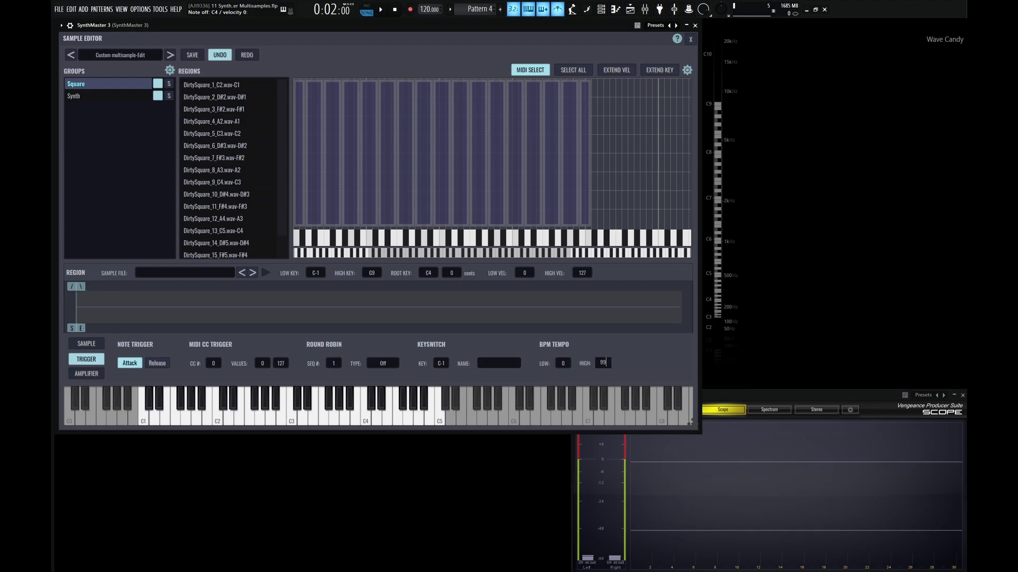
Limit the Square group's BPM tempo range to 0–99 and the Synth group's to 100–500.
{"action": "left_click", "coordinate": [77, 97]}
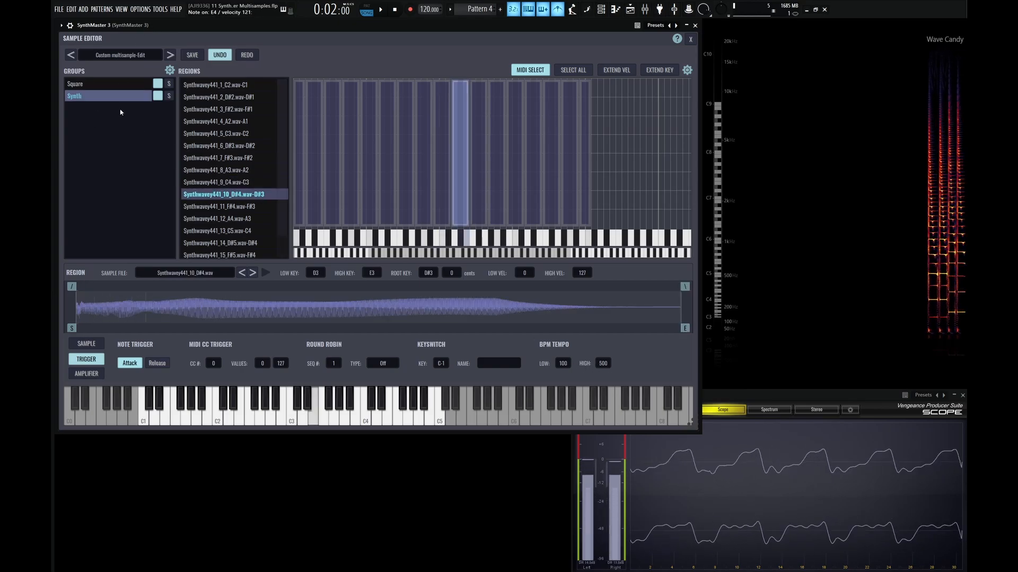
{"action": "left_click", "coordinate": [98, 84]}
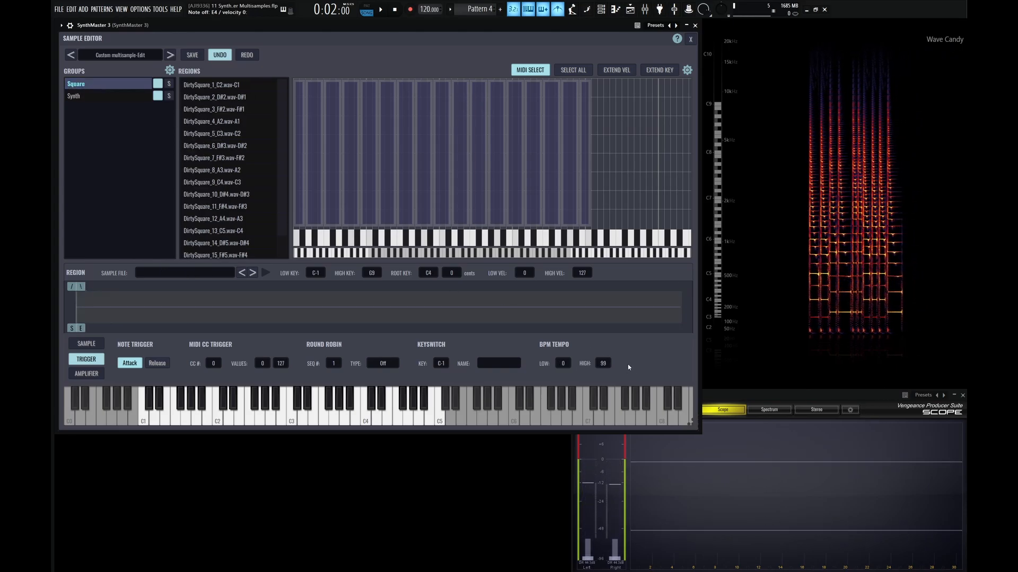
Test the tempo trigger by setting the project tempo to 99 BPM, playing a note, and raising the tempo to 100 BPM.
{"action": "left_click_drag", "start_coordinate": [427, 10], "coordinate": [427, 20]}
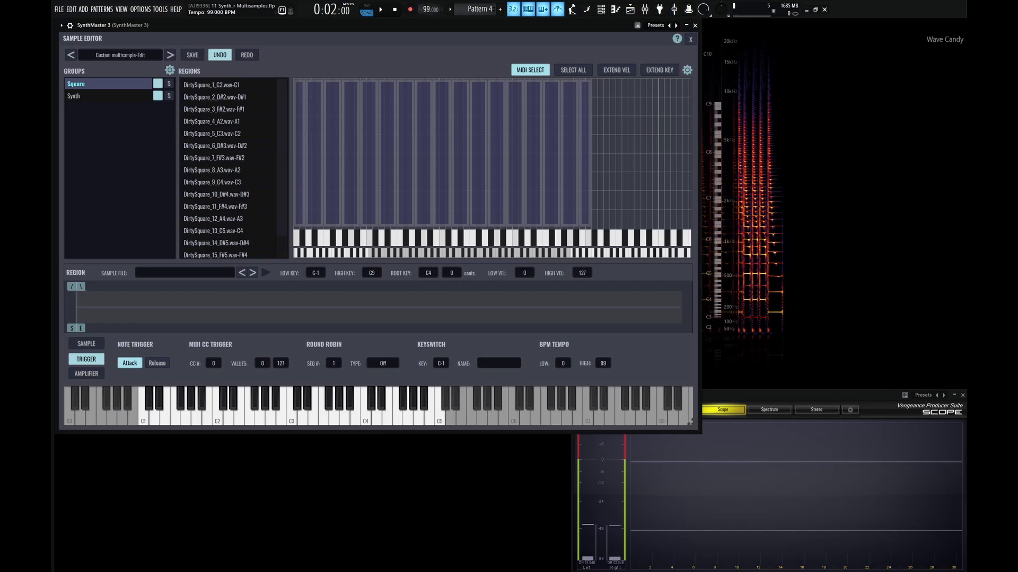
{"action": "key", "text": "z"}
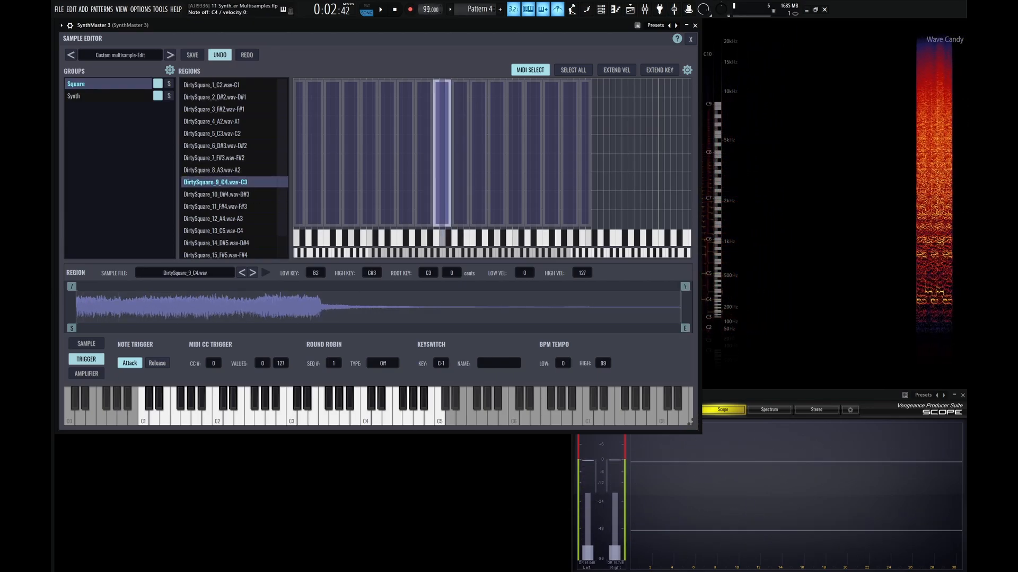
{"action": "left_click_drag", "start_coordinate": [427, 9], "coordinate": [427, 8]}
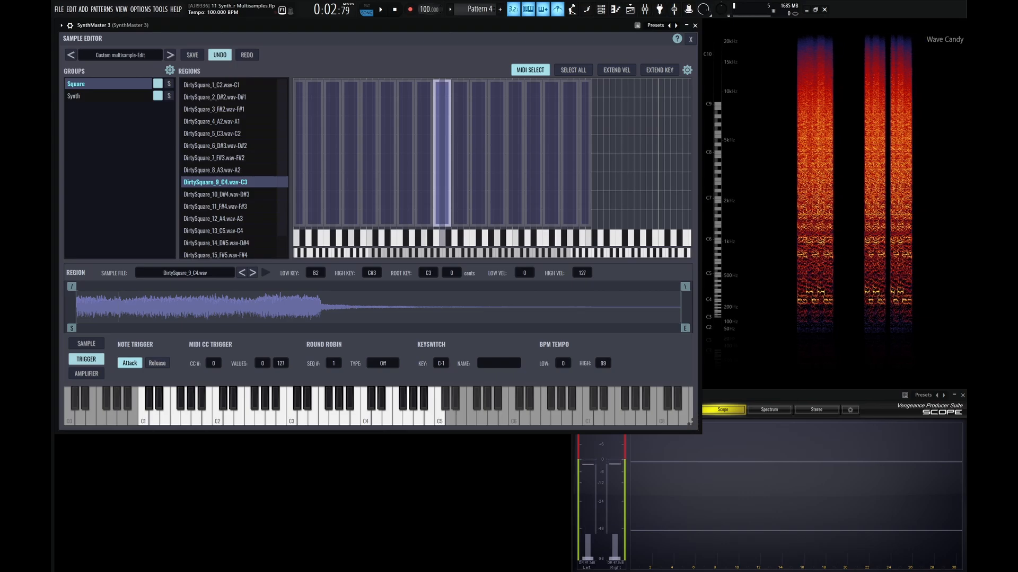
Play a couple of test notes and set the Synth group's amplifier gain to -10 dB.
{"action": "key", "text": "z"}
{"action": "key", "text": "c"}
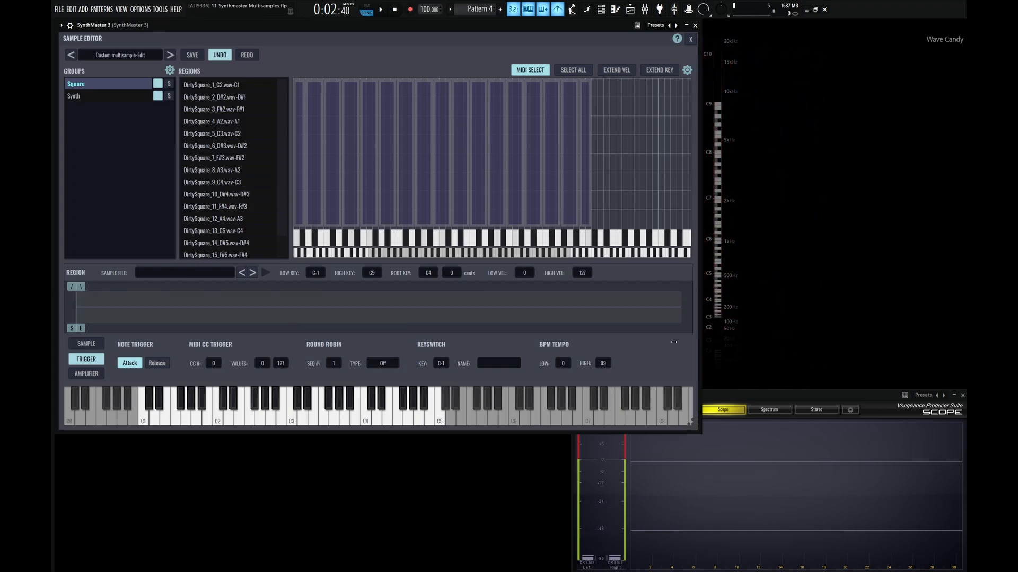
{"action": "left_click", "coordinate": [93, 375]}
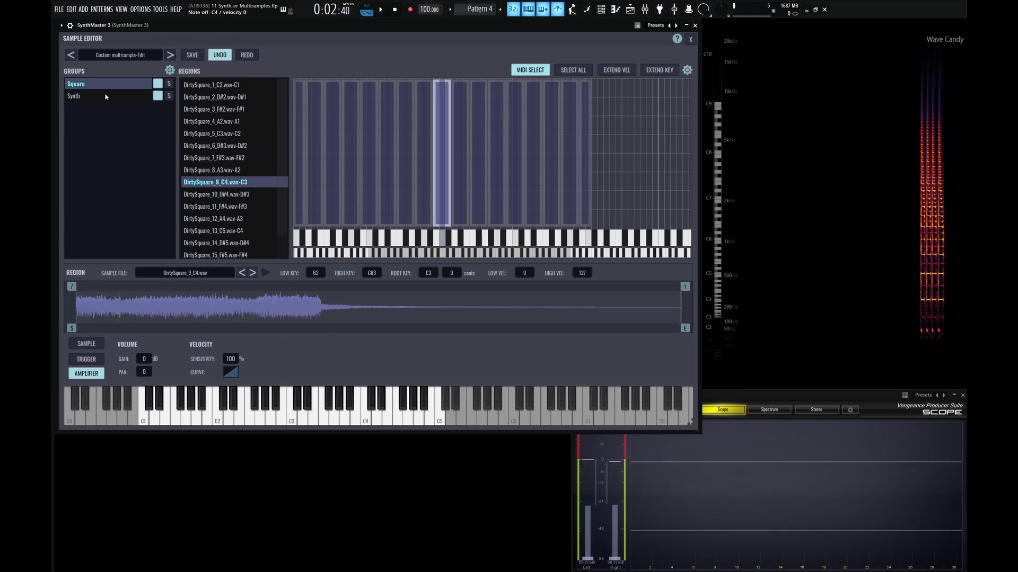
{"action": "left_click", "coordinate": [88, 97]}
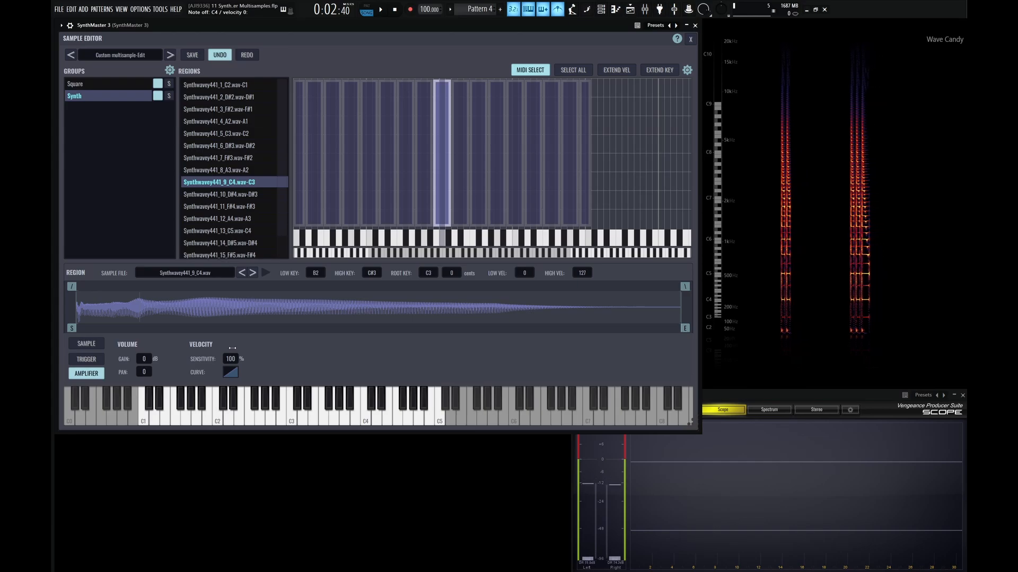
{"action": "double_click", "coordinate": [144, 359]}
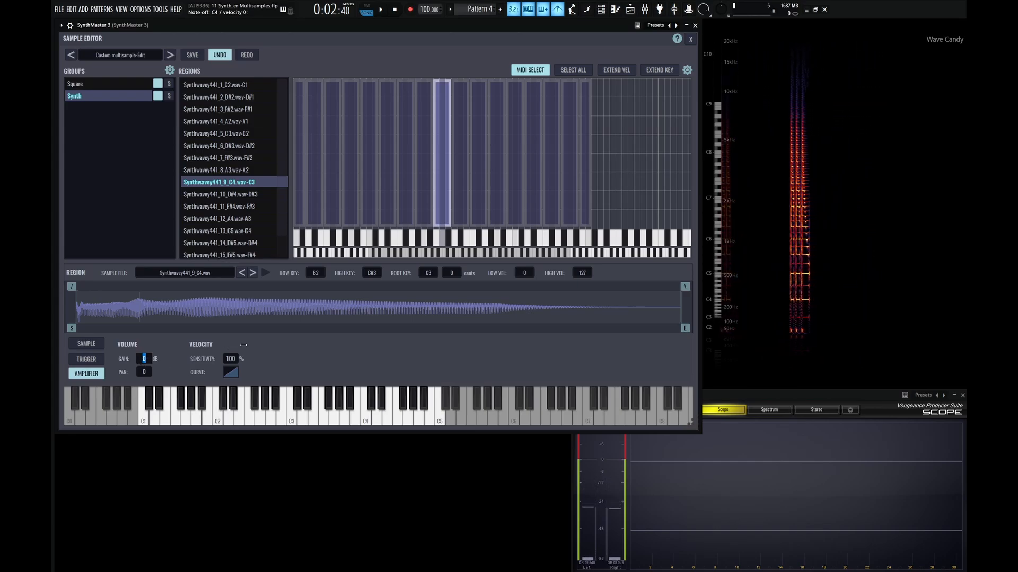
{"action": "type", "text": "-10"}
{"action": "key", "text": "Return"}
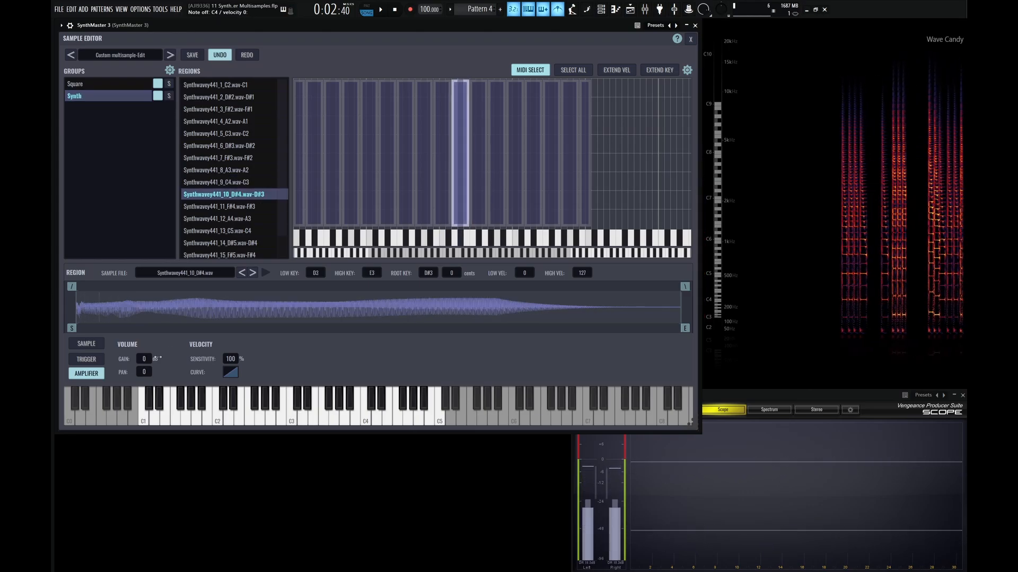
Try panning the Synth group to both sides, with pan values of 50 and -50.
{"action": "left_click_drag", "start_coordinate": [153, 368], "coordinate": [178, 358]}
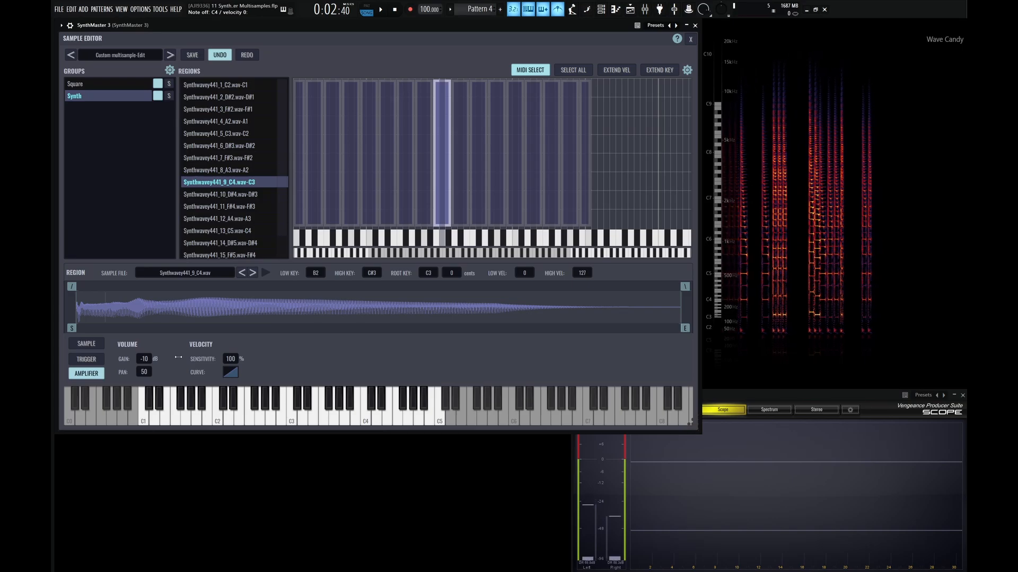
{"action": "double_click", "coordinate": [144, 372]}
{"action": "type", "text": "-50"}
{"action": "key", "text": "Return"}
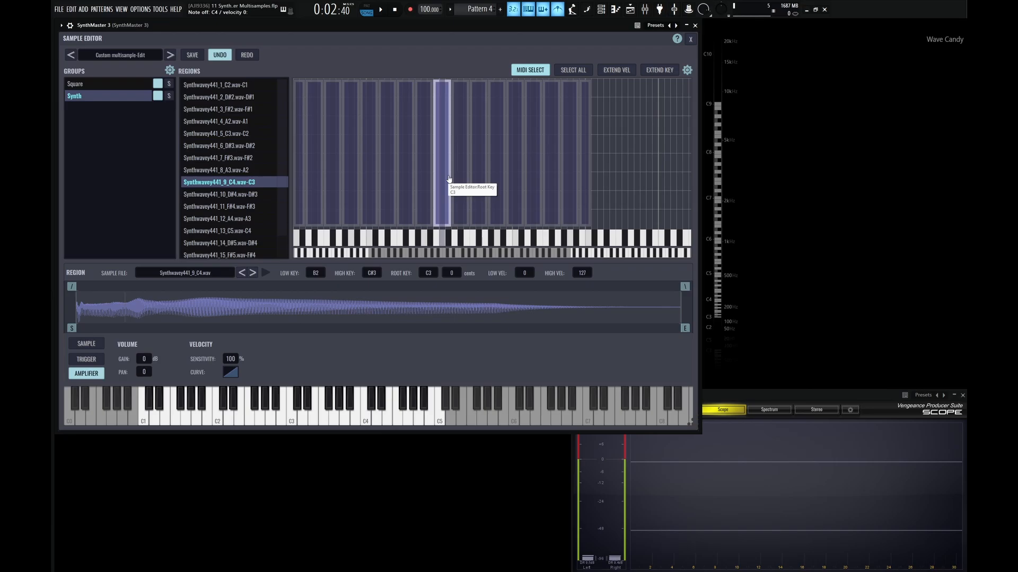
Set the whole Synth group's gain to -15 dB and its pan to -50.
{"action": "left_click", "coordinate": [76, 97]}
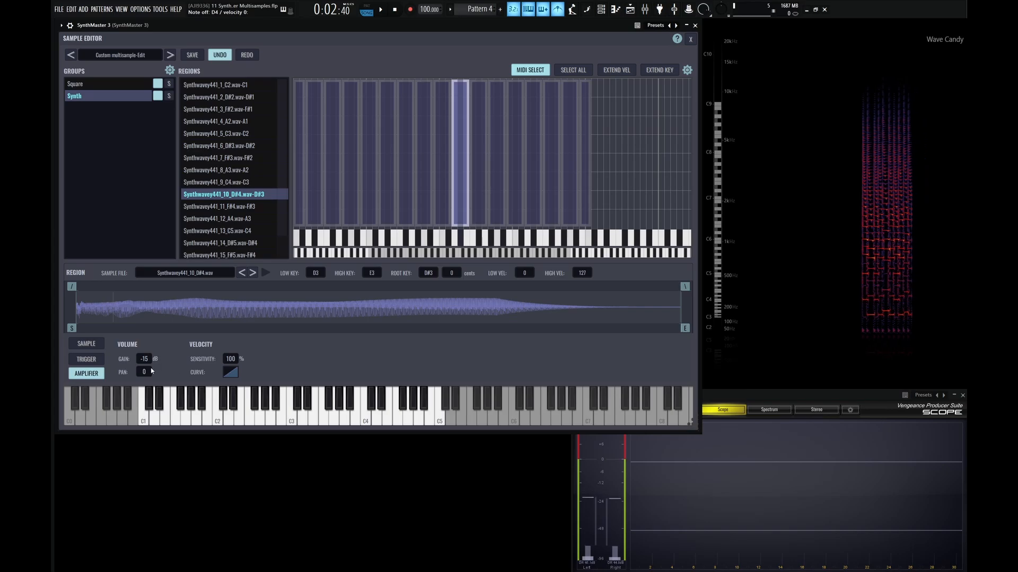
{"action": "left_click", "coordinate": [97, 94]}
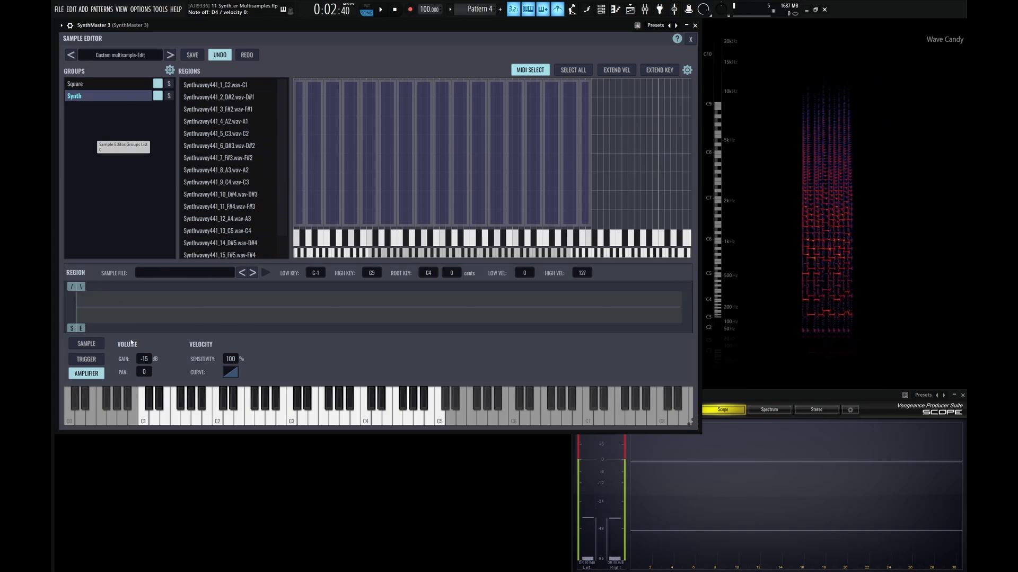
{"action": "double_click", "coordinate": [146, 372]}
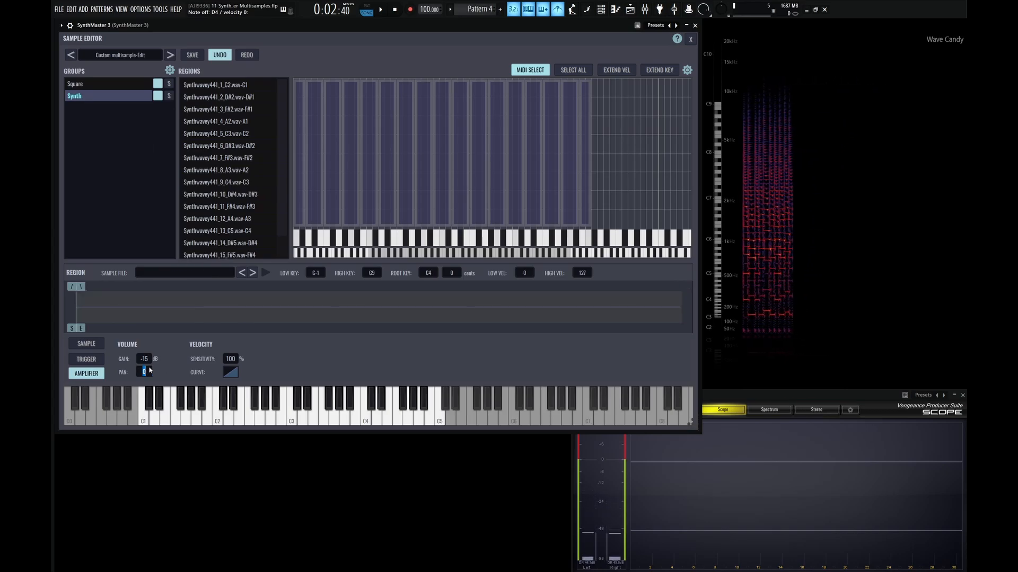
{"action": "type", "text": "-50"}
{"action": "key", "text": "Return"}
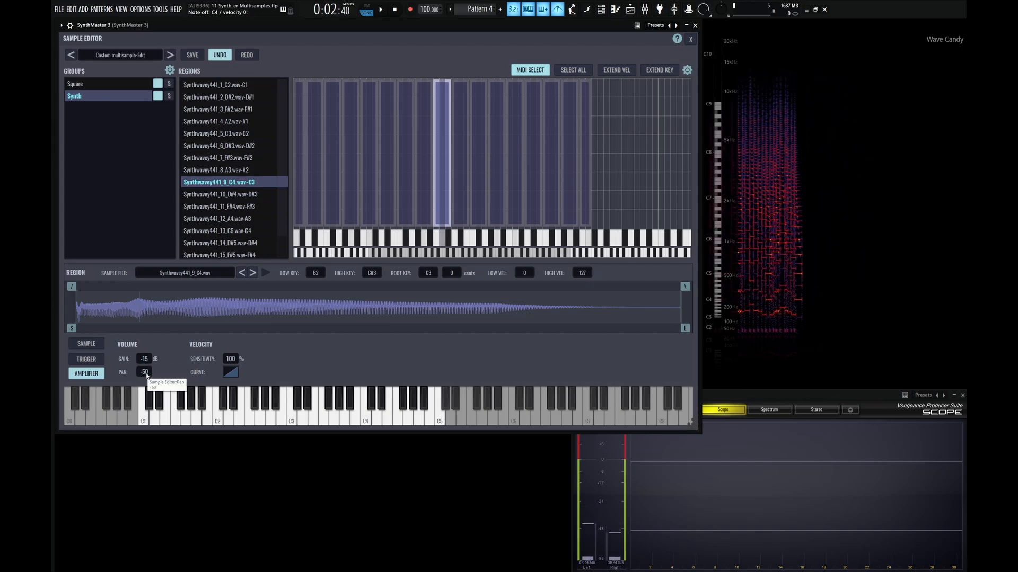
Return the Synth group's pan to 0 and set its gain to -15 dB.
{"action": "double_click", "coordinate": [146, 373]}
{"action": "left_click", "coordinate": [84, 99]}
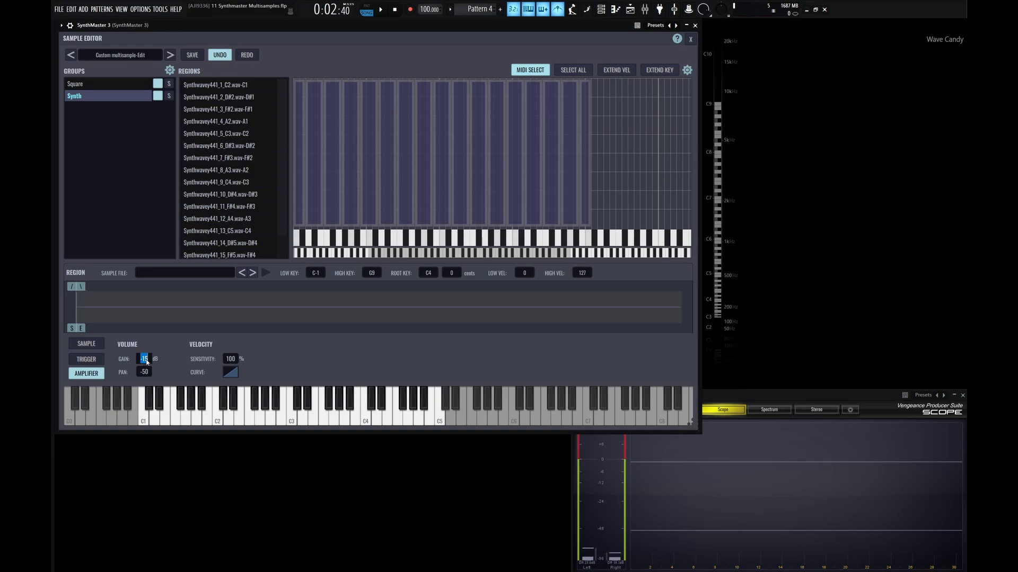
{"action": "double_click", "coordinate": [145, 373]}
{"action": "left_click", "coordinate": [385, 208]}
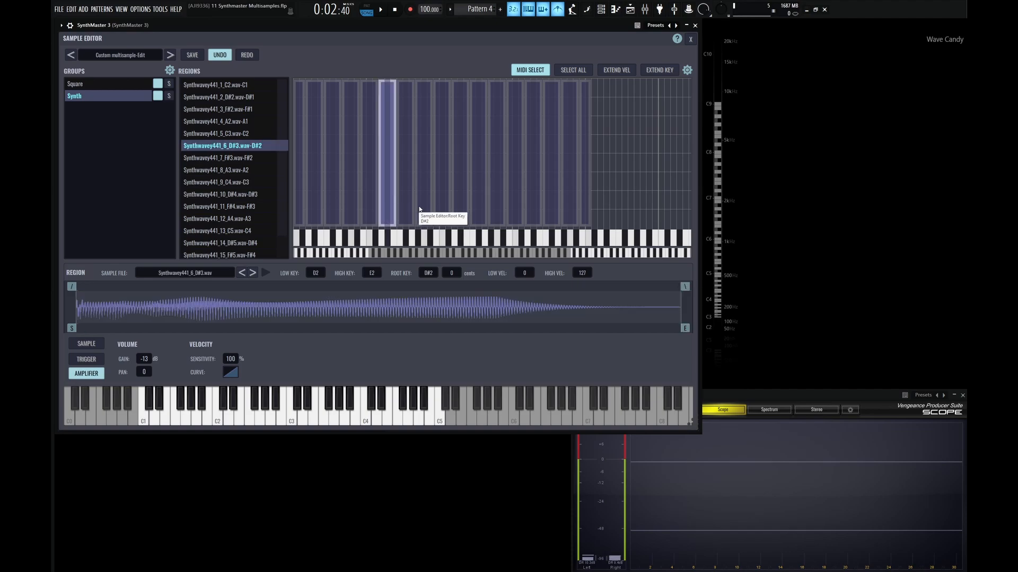
{"action": "double_click", "coordinate": [149, 359]}
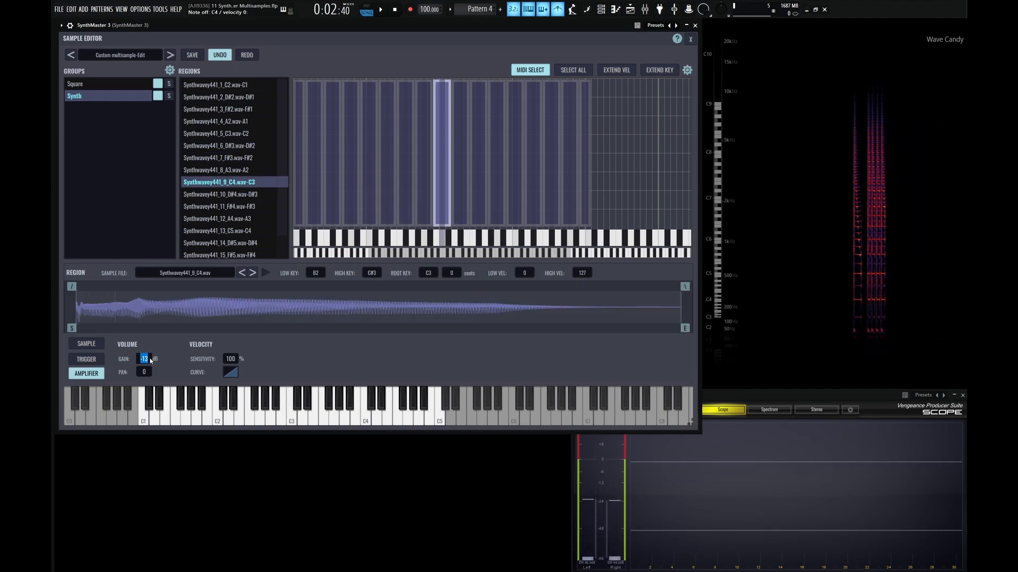
{"action": "type", "text": "-15"}
{"action": "key", "text": "Return"}
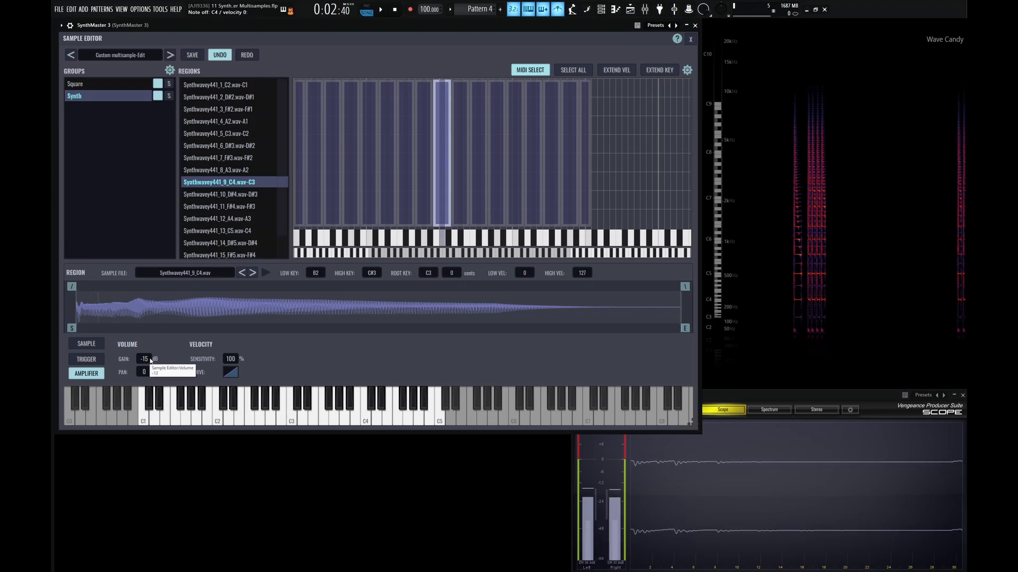